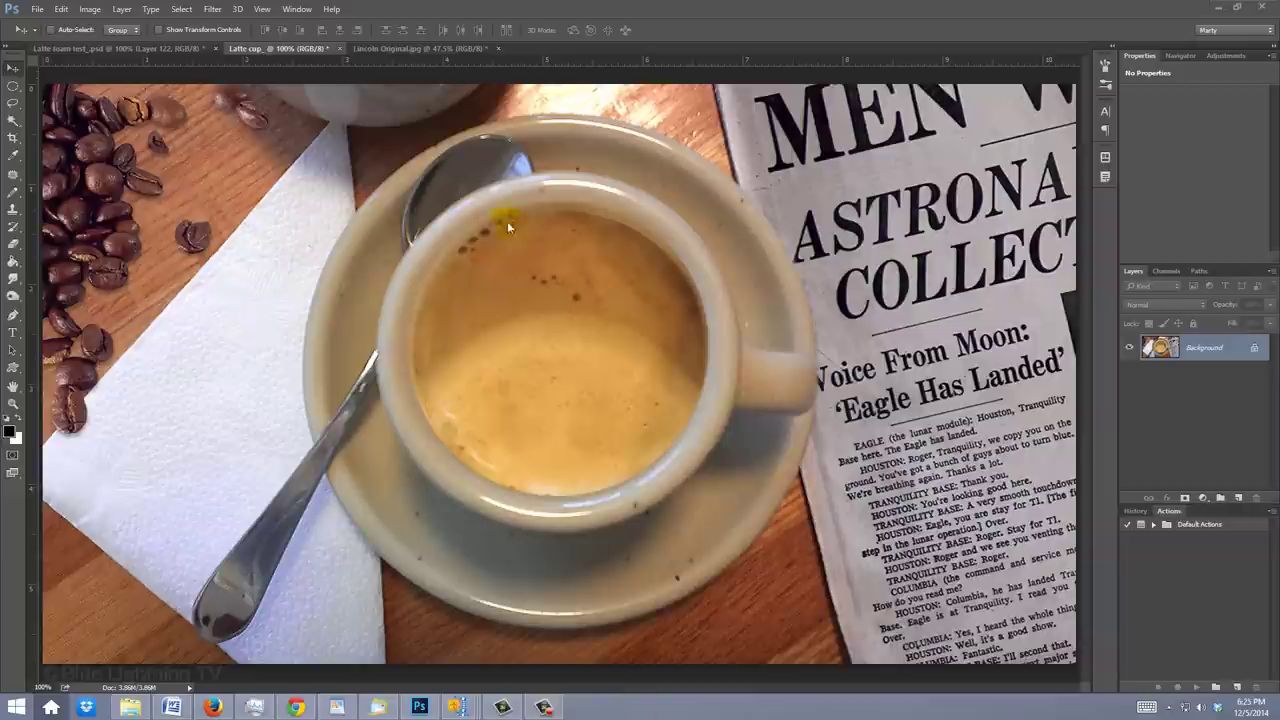
- Bring up the Lincoln Original.jpg portrait and desaturate it
left_click(478, 55)
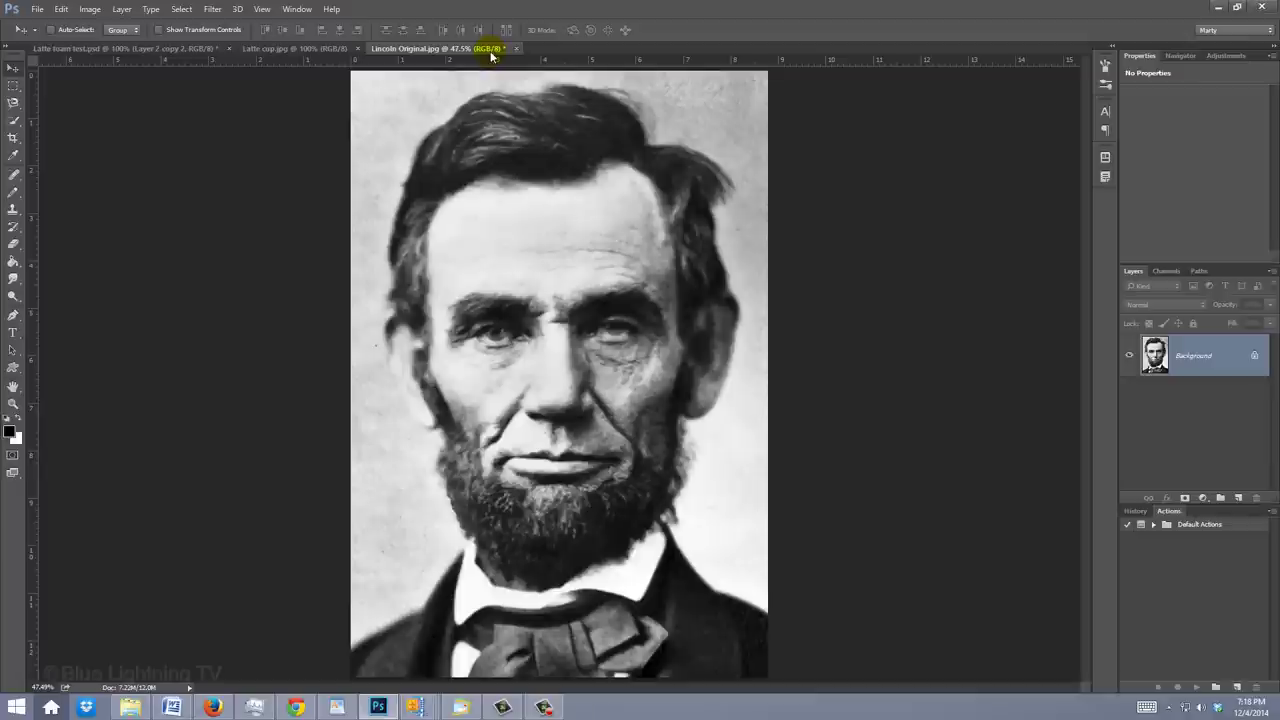
key("ctrl+shift+u")
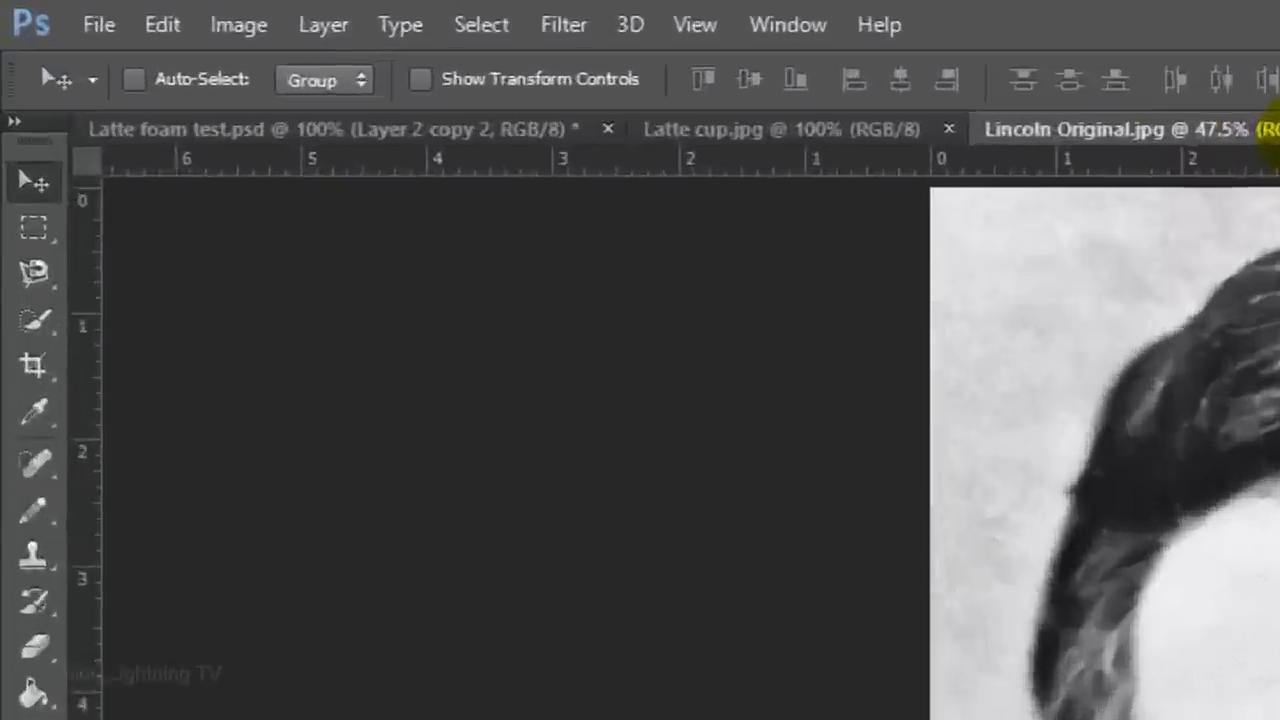
- Select Lincoln's whole figure, from the hair down to the suit, with the Quick Selection tool
left_click(130, 48)
mouse_move(58, 553)
left_mouse_down()
mouse_move(358, 555)
mouse_move(352, 533)
left_mouse_up()
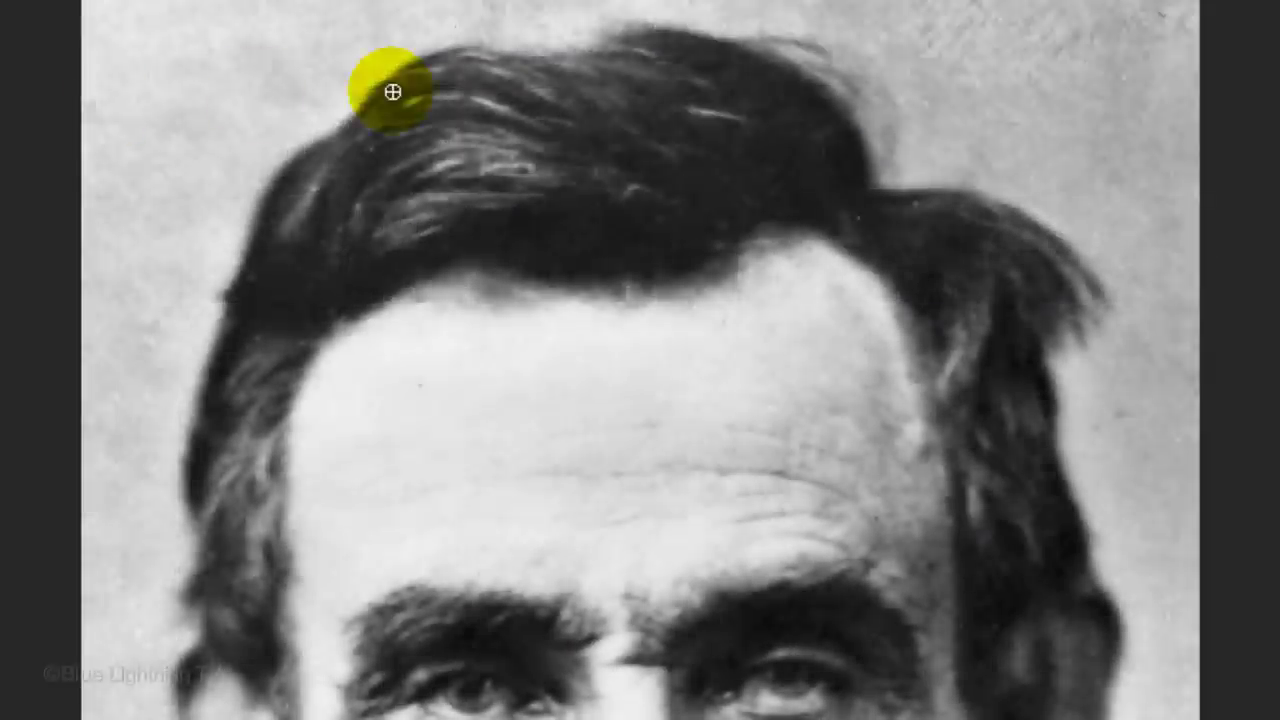
mouse_move(392, 92)
left_mouse_down()
mouse_move(617, 87)
mouse_move(923, 306)
mouse_move(976, 384)
mouse_move(1003, 707)
mouse_move(324, 486)
mouse_move(300, 623)
left_mouse_up()
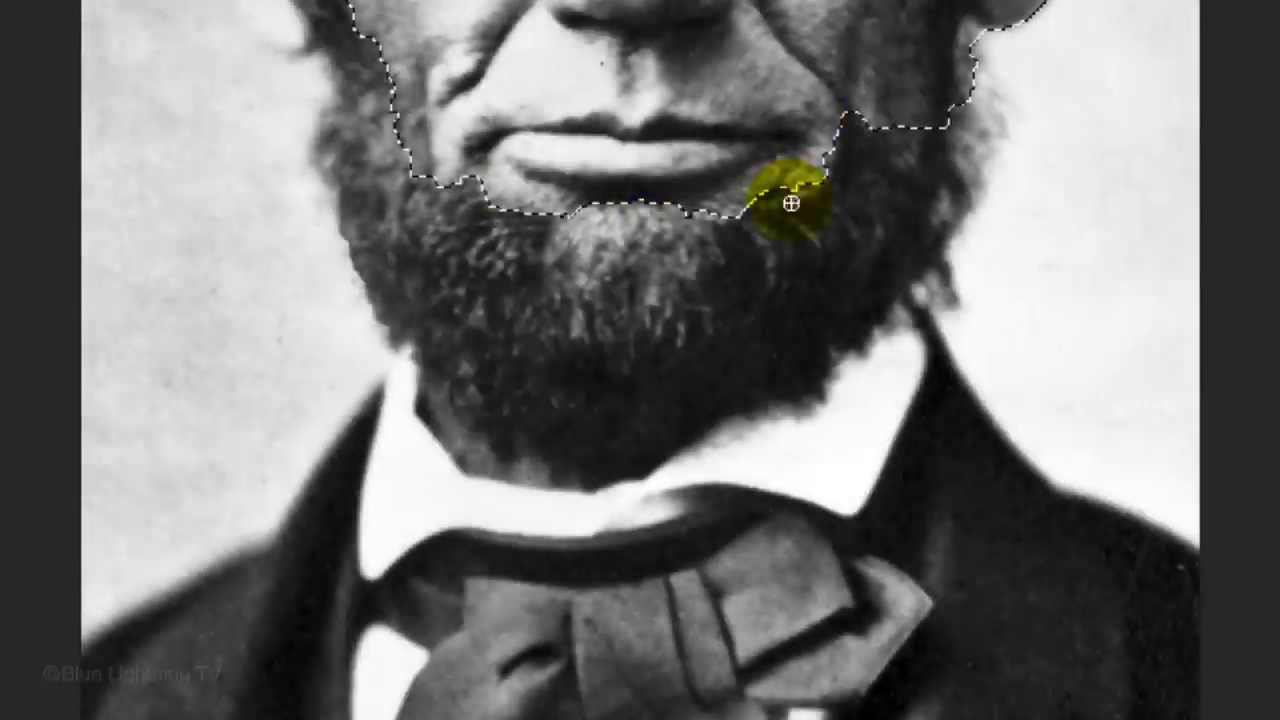
mouse_move(789, 200)
left_mouse_down()
mouse_move(845, 314)
mouse_move(852, 550)
mouse_move(1032, 614)
mouse_move(681, 671)
mouse_move(409, 652)
mouse_move(265, 681)
mouse_move(464, 433)
left_mouse_up()
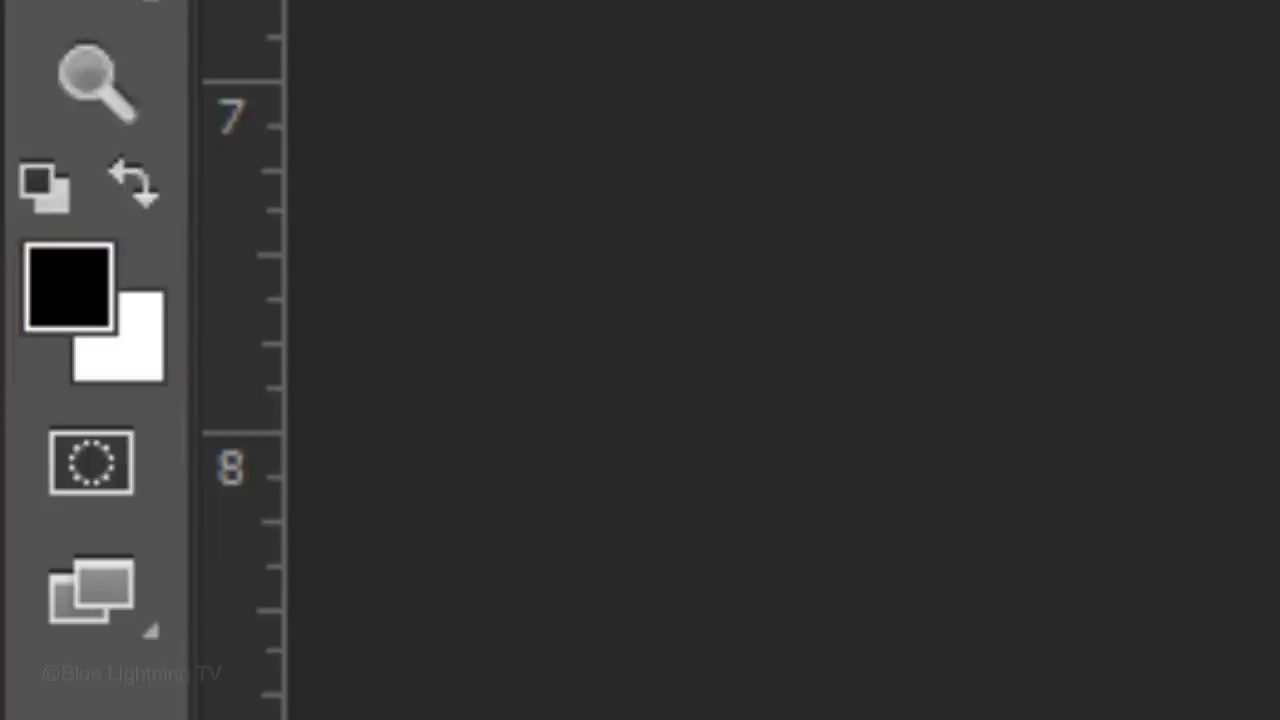
- In Quick Mask mode with default black and white colors, draw a Pencil line under the beard separating the head from the collar
key("d")
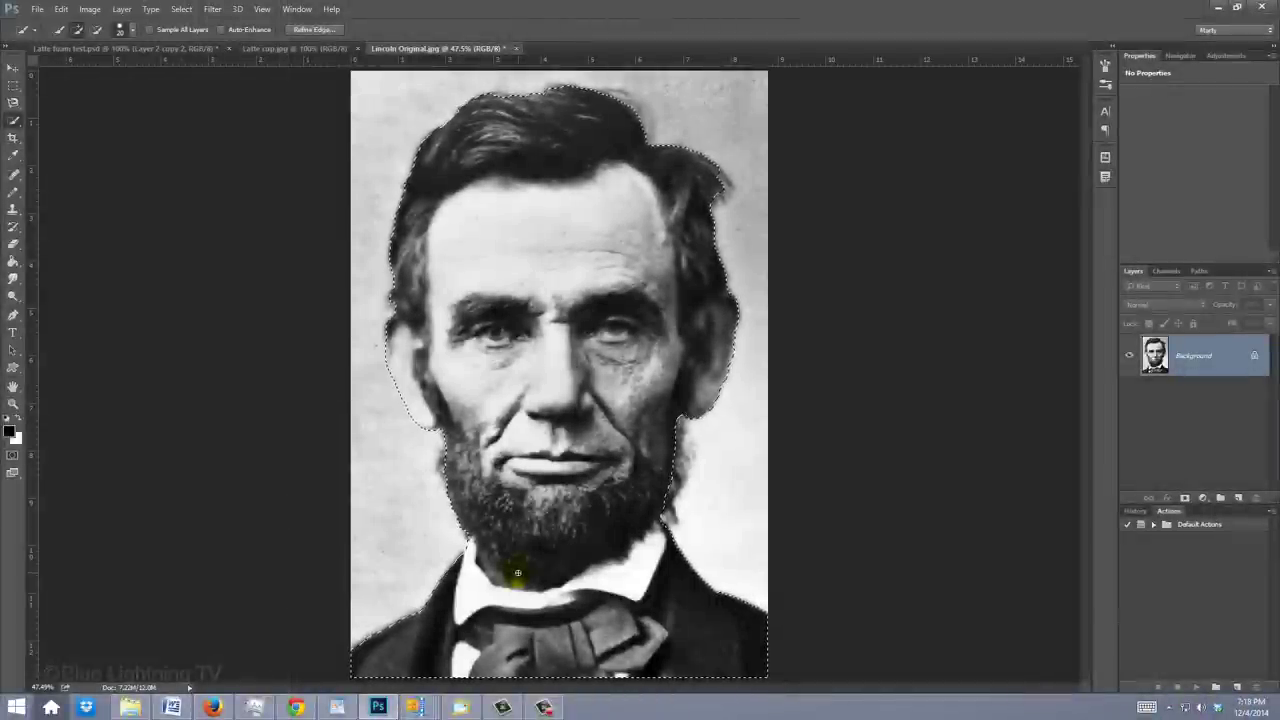
key("q")
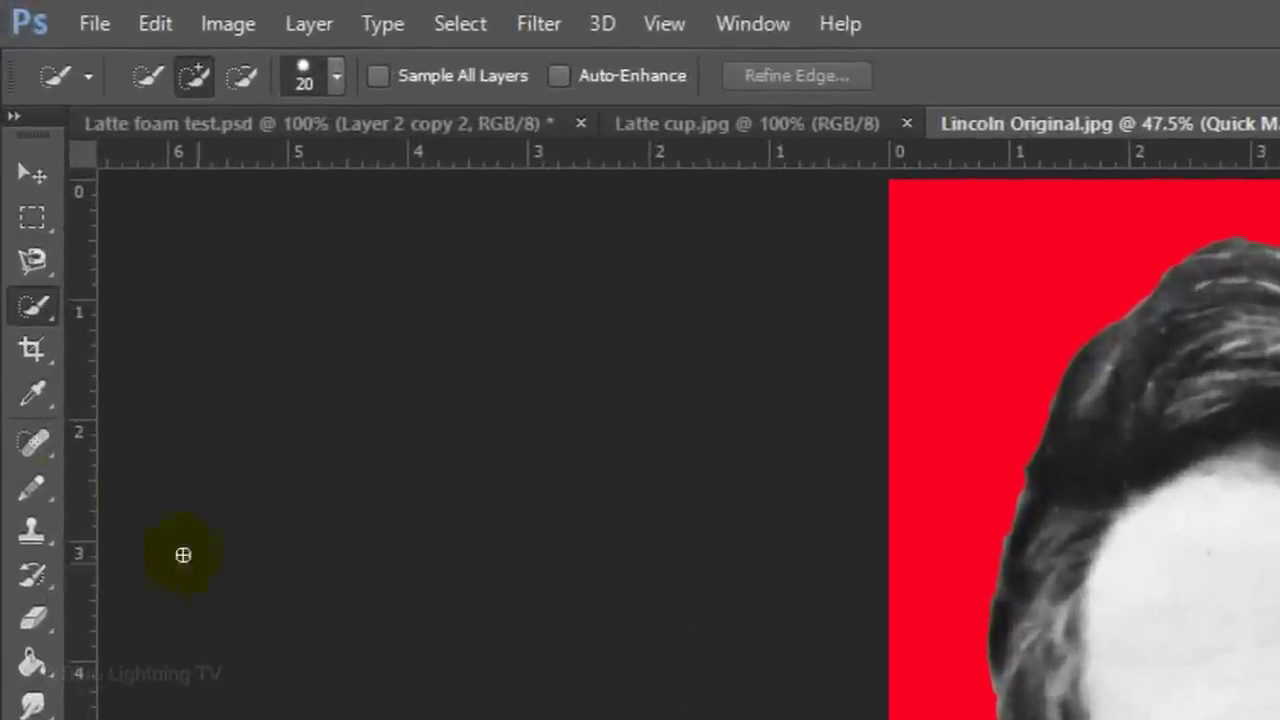
left_click(16, 188)
left_click(157, 513)
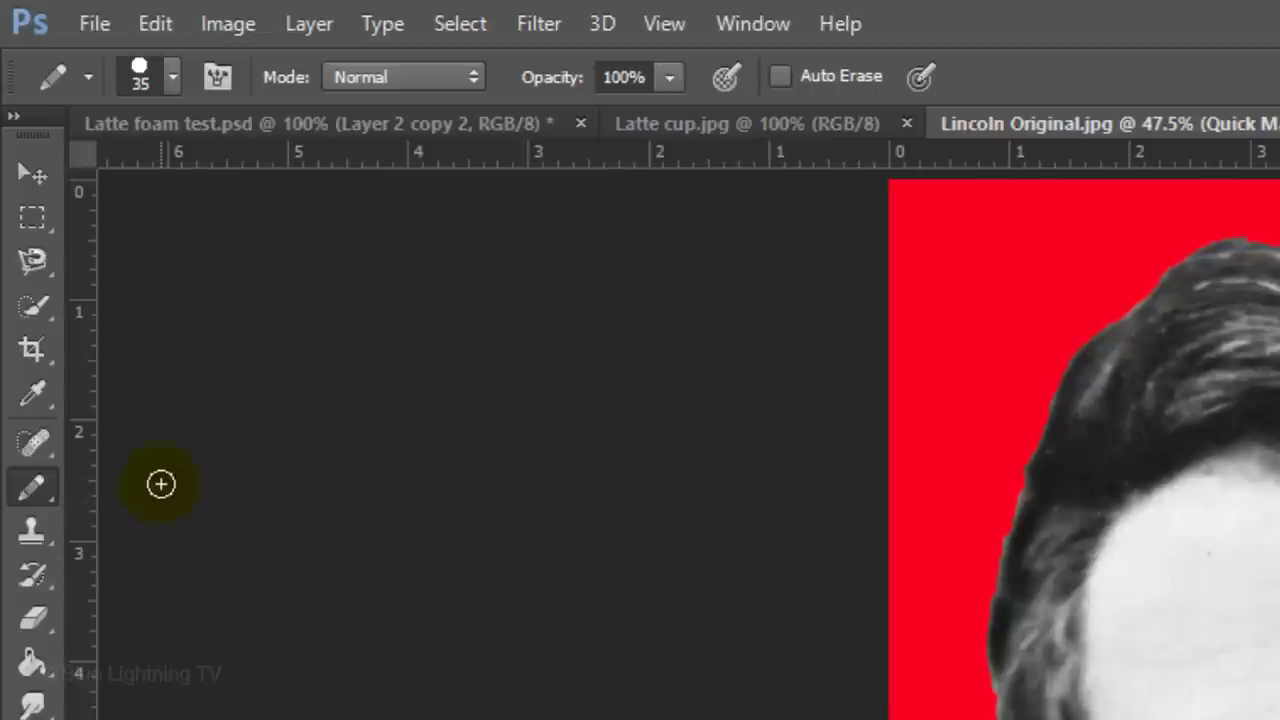
left_click(174, 74)
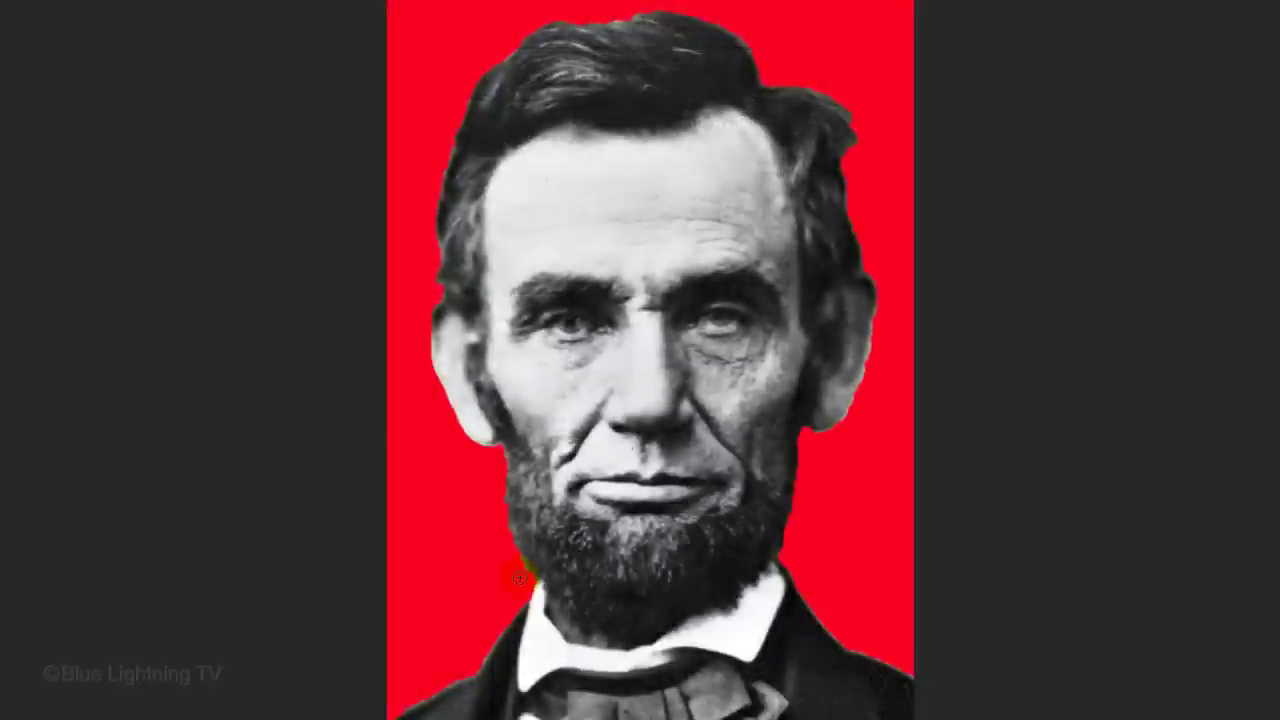
mouse_move(530, 592)
left_mouse_down()
mouse_move(575, 616)
mouse_move(712, 622)
mouse_move(778, 568)
left_mouse_up()
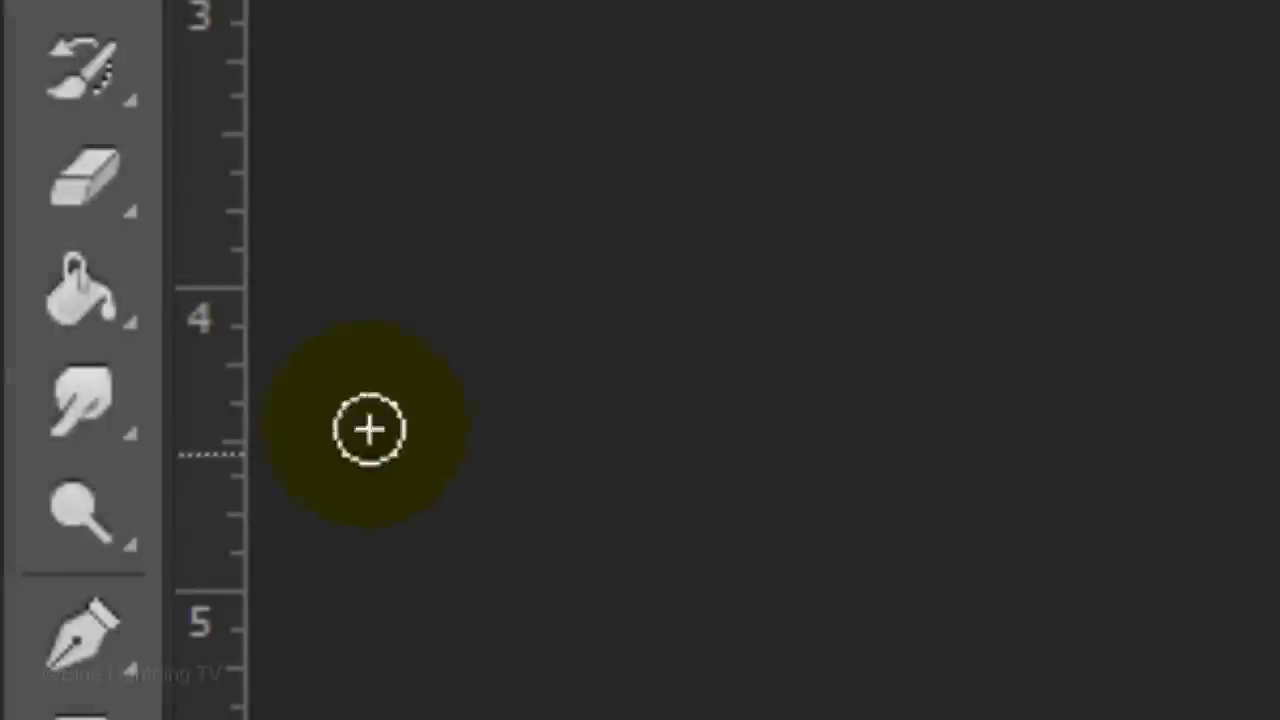
- Fill the neck and clothing area of the mask with the Paint Bucket and copy the resulting head selection to a new layer
right_click(145, 308)
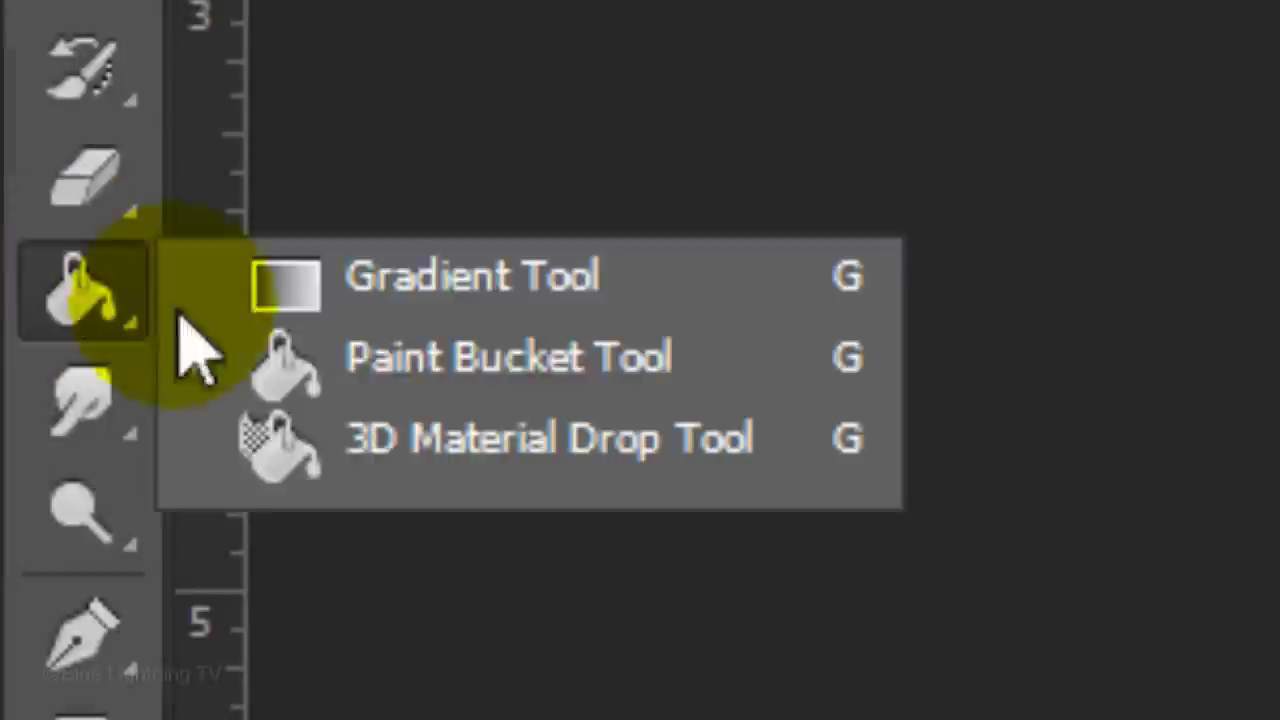
left_click(520, 385)
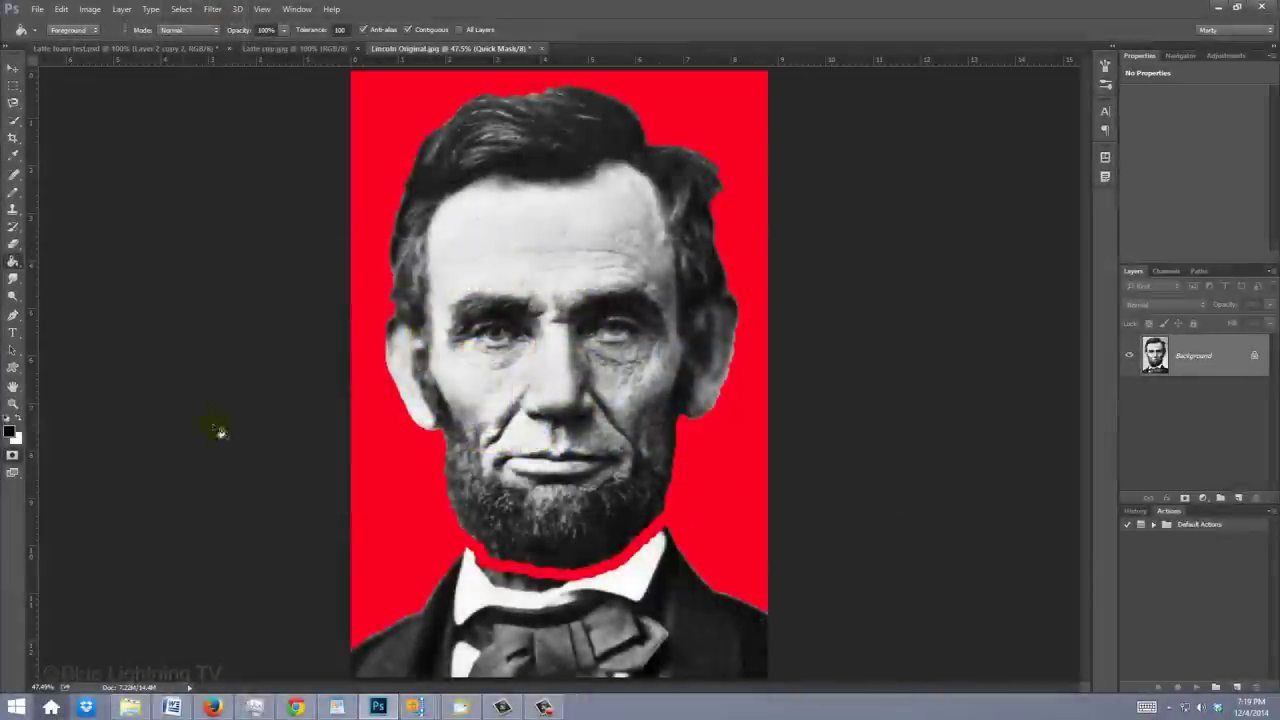
left_click(548, 620)
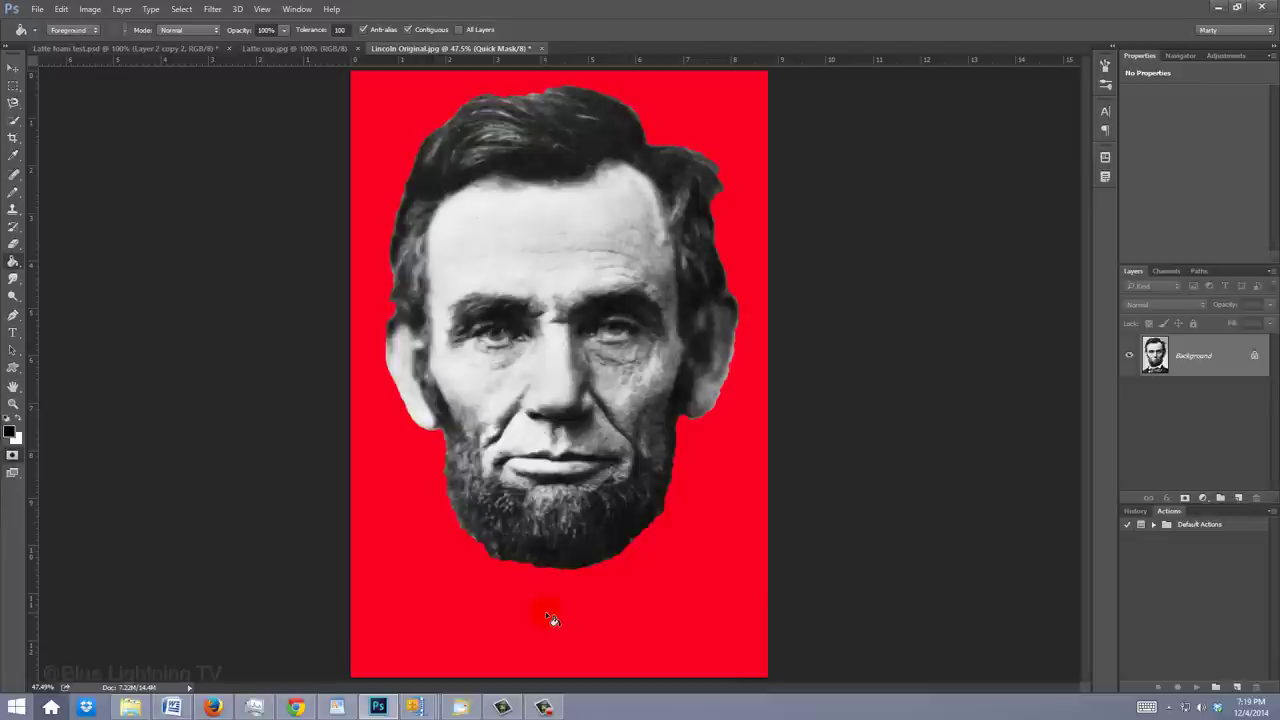
key("q")
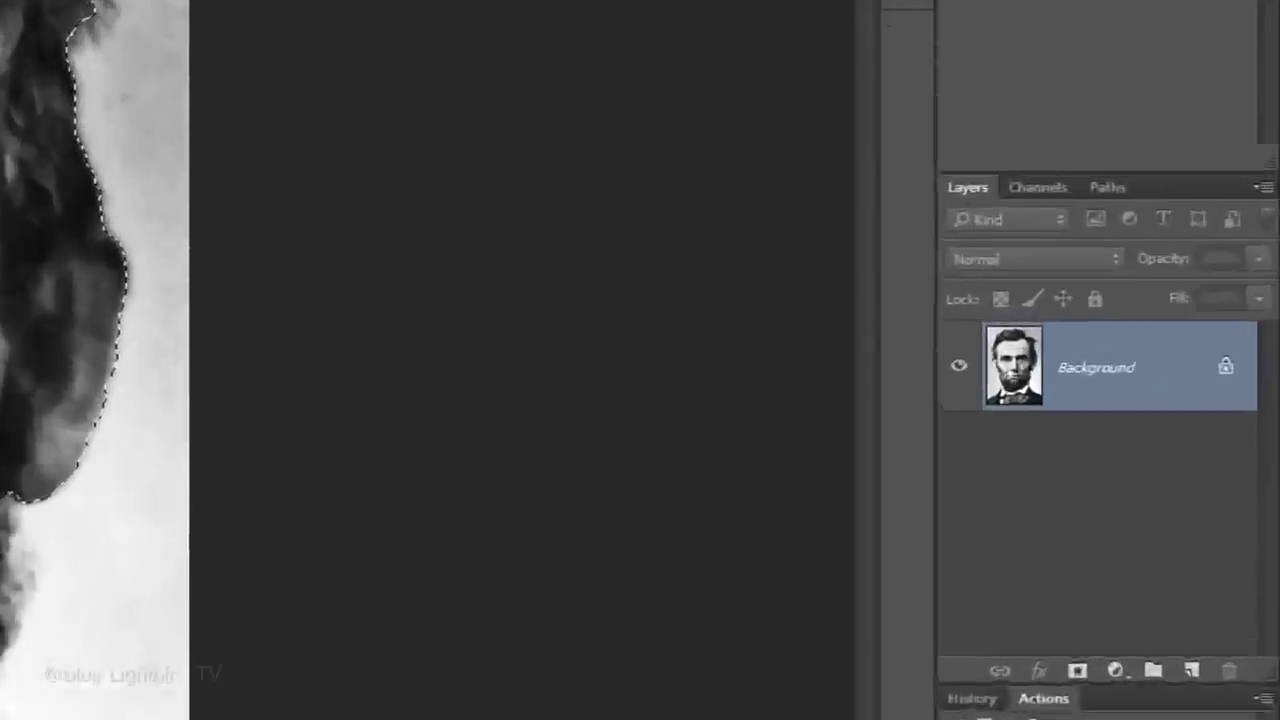
key("ctrl+j")
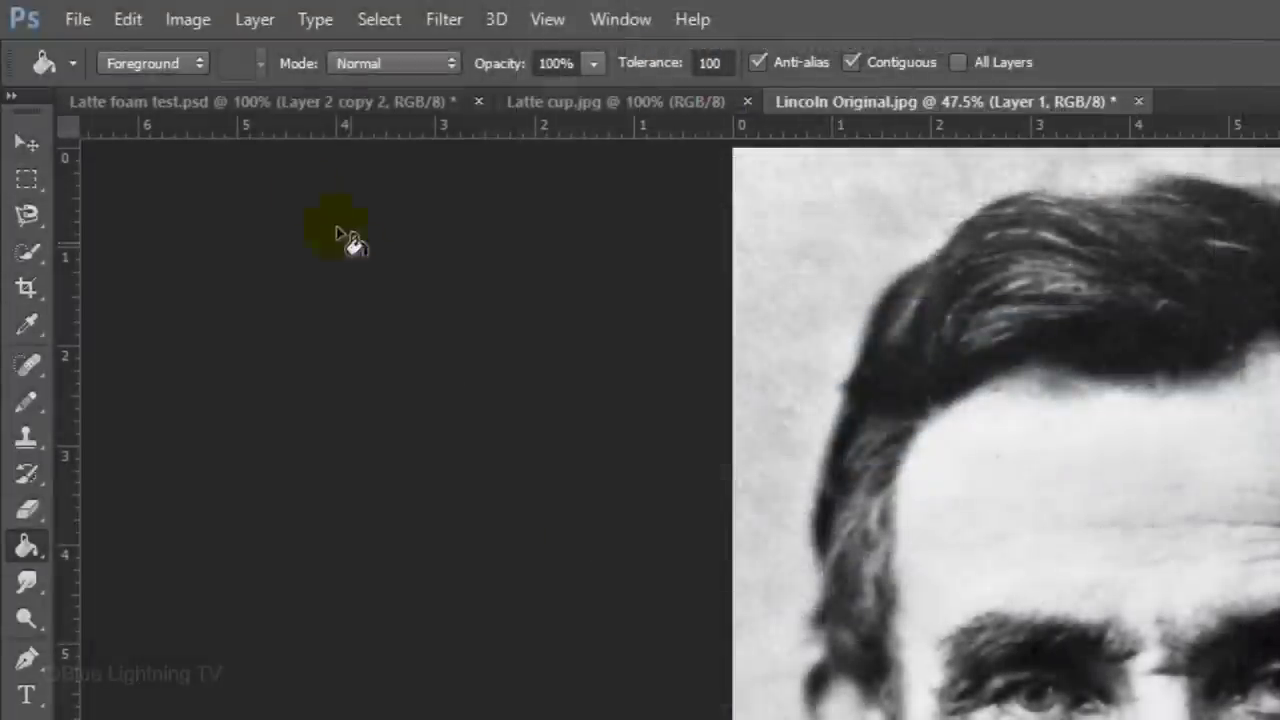
- Posterize the copied head layer with 2 levels
left_click(189, 22)
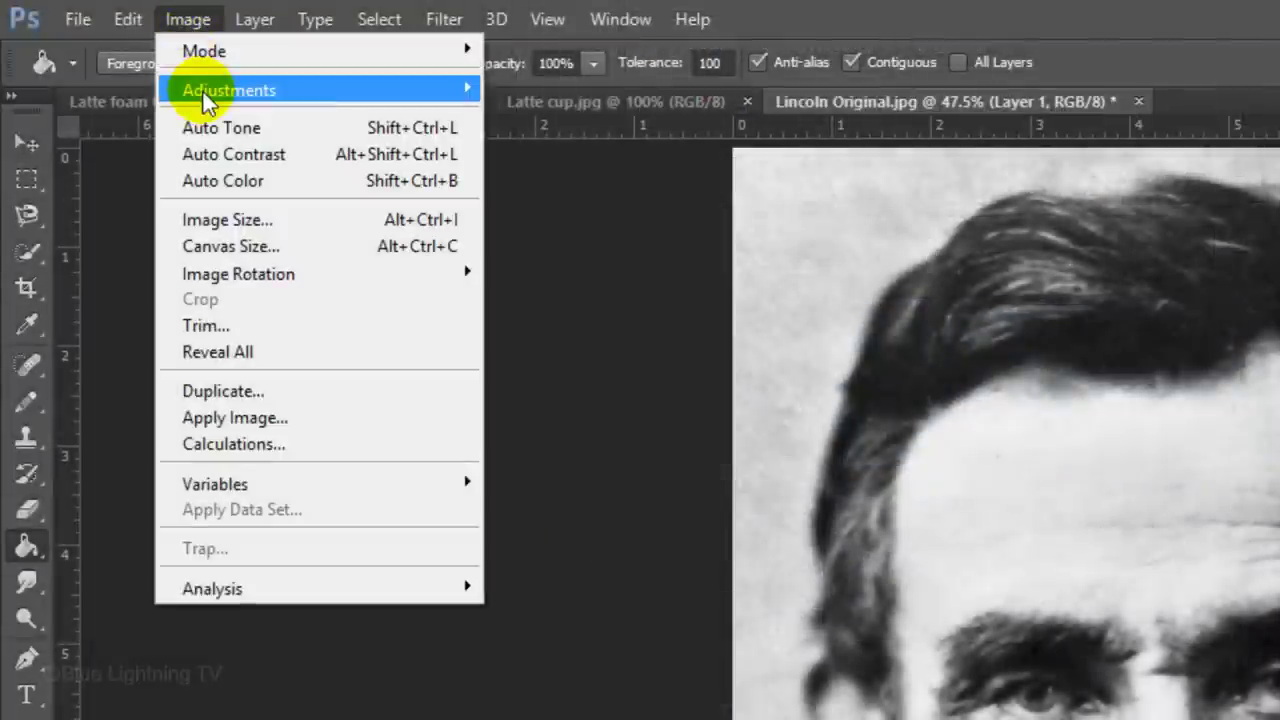
mouse_move(202, 89)
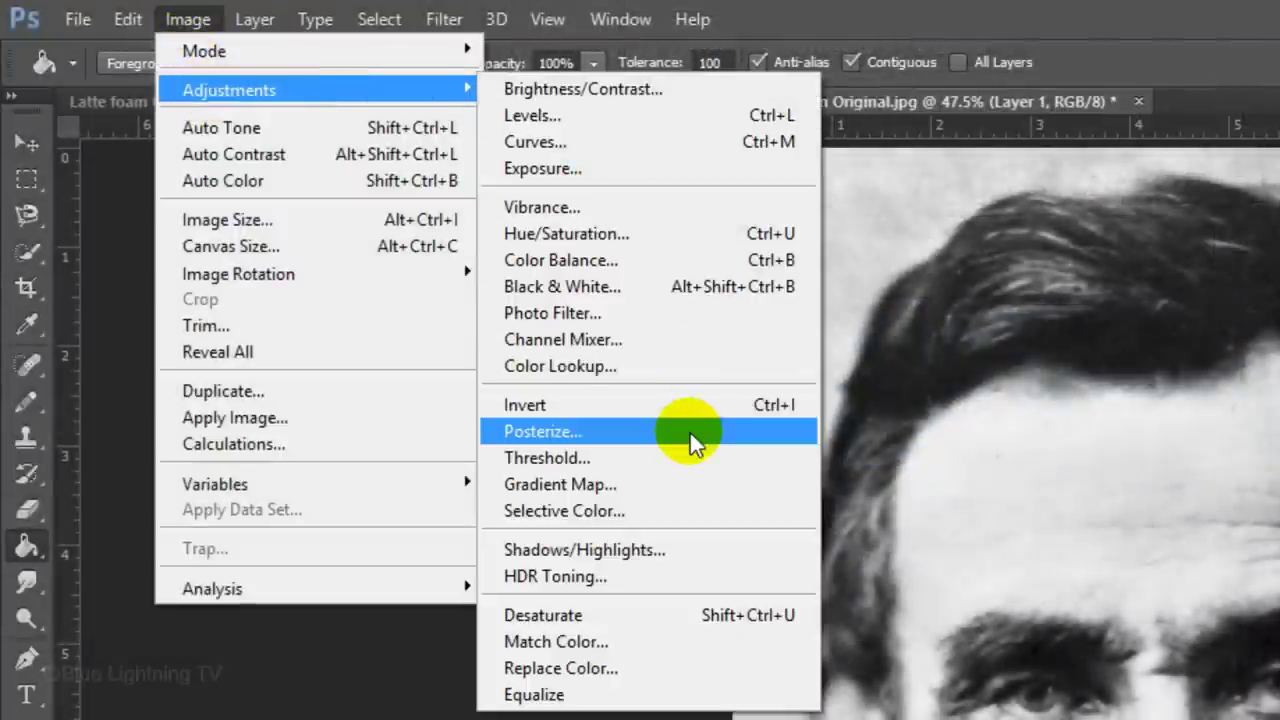
left_click(690, 435)
left_click(480, 300)
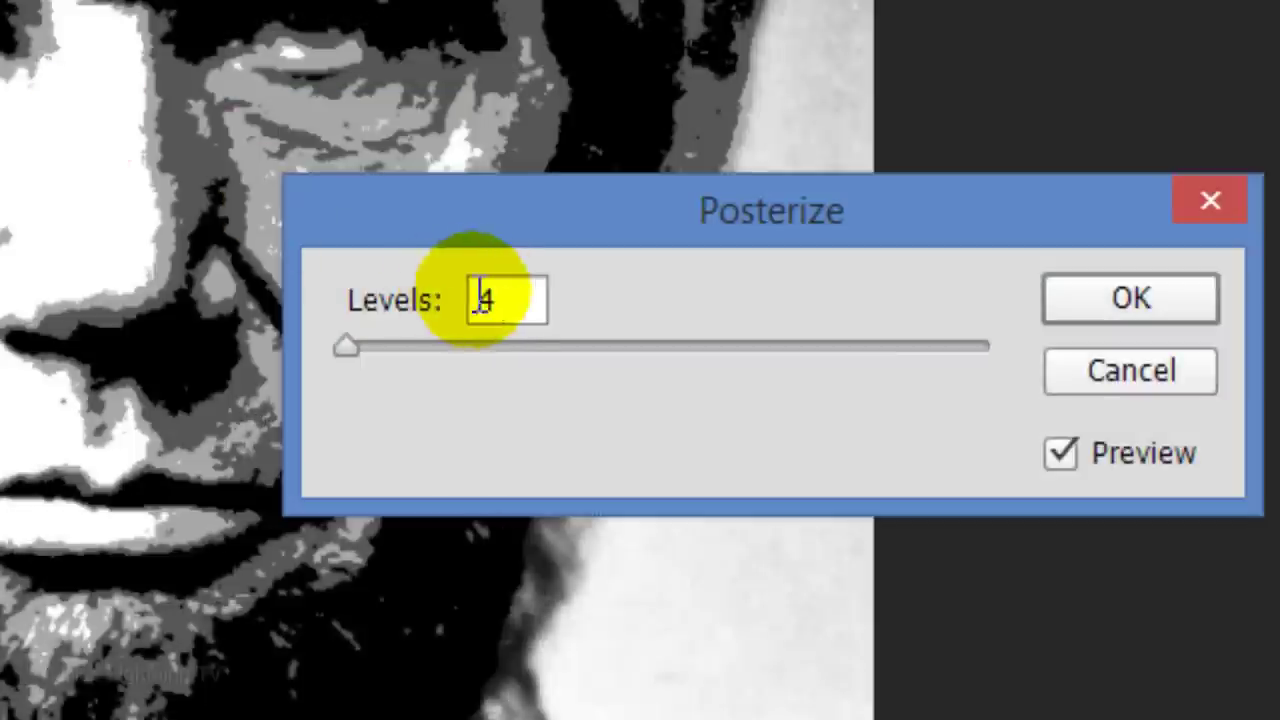
key("BackSpace")
type("2")
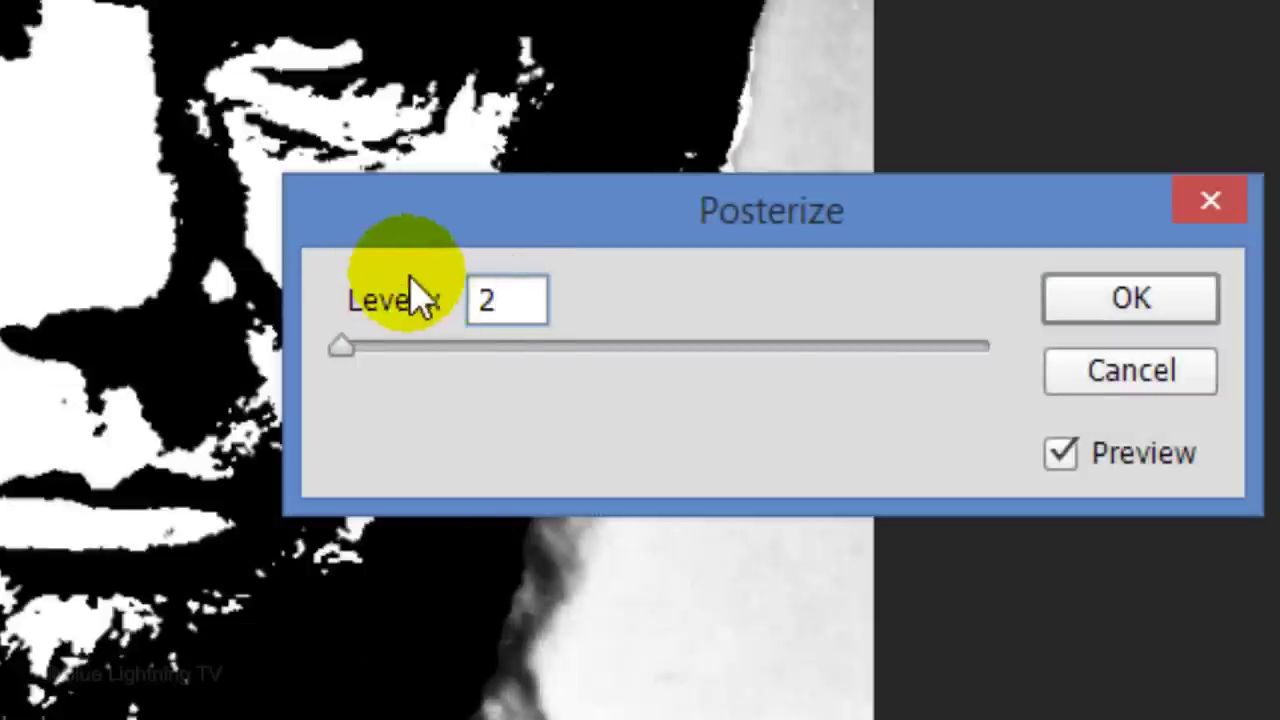
left_click(1150, 305)
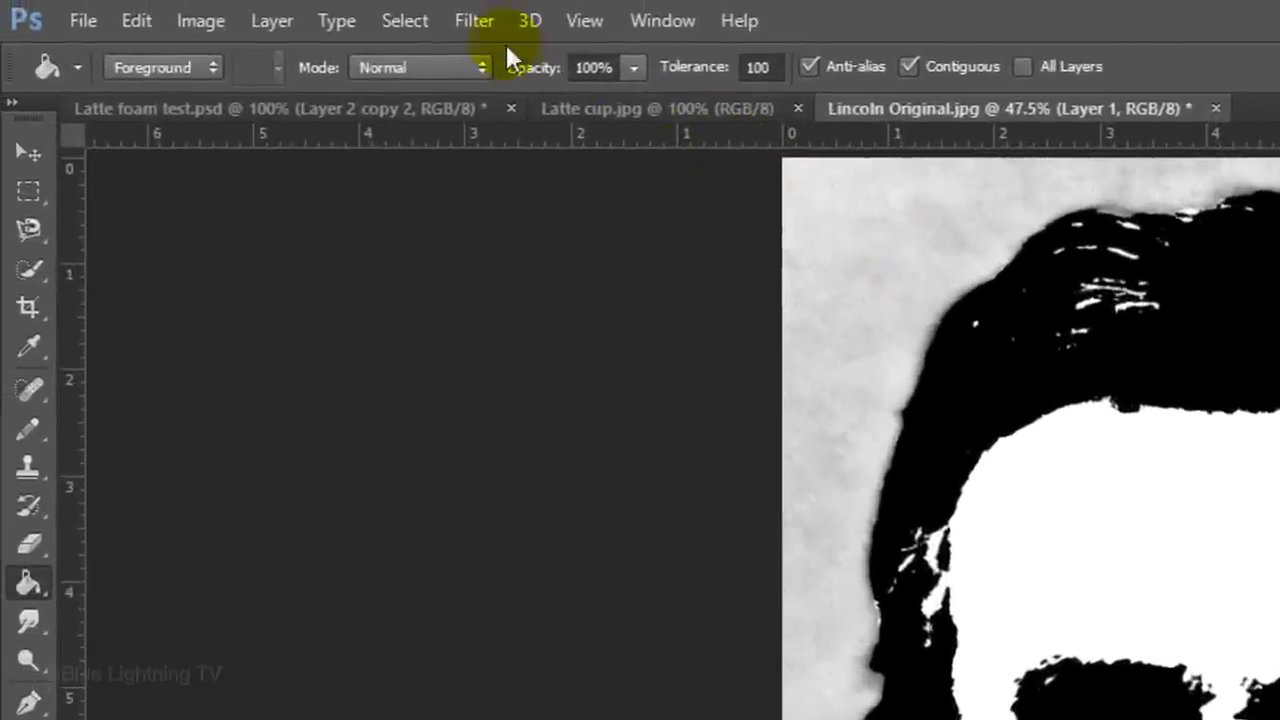
- Smooth the posterized head's edges with a Median noise filter at a radius of 7 pixels
left_click(476, 20)
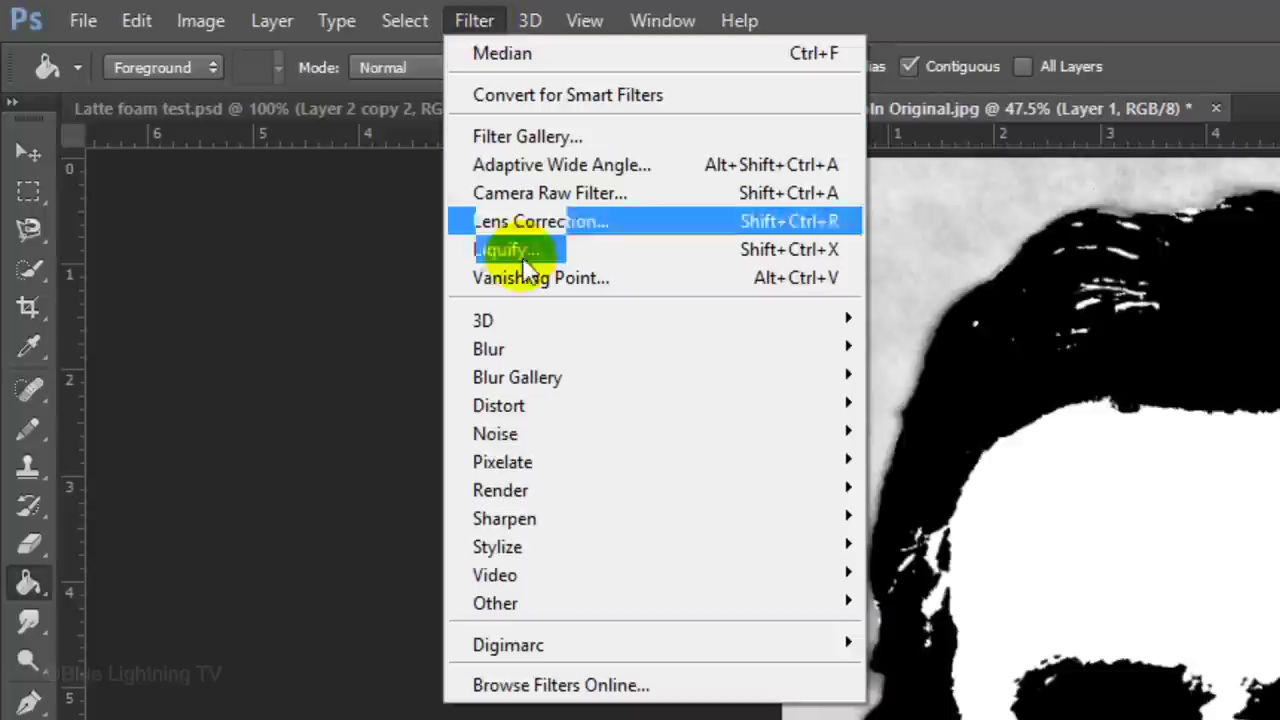
mouse_move(447, 433)
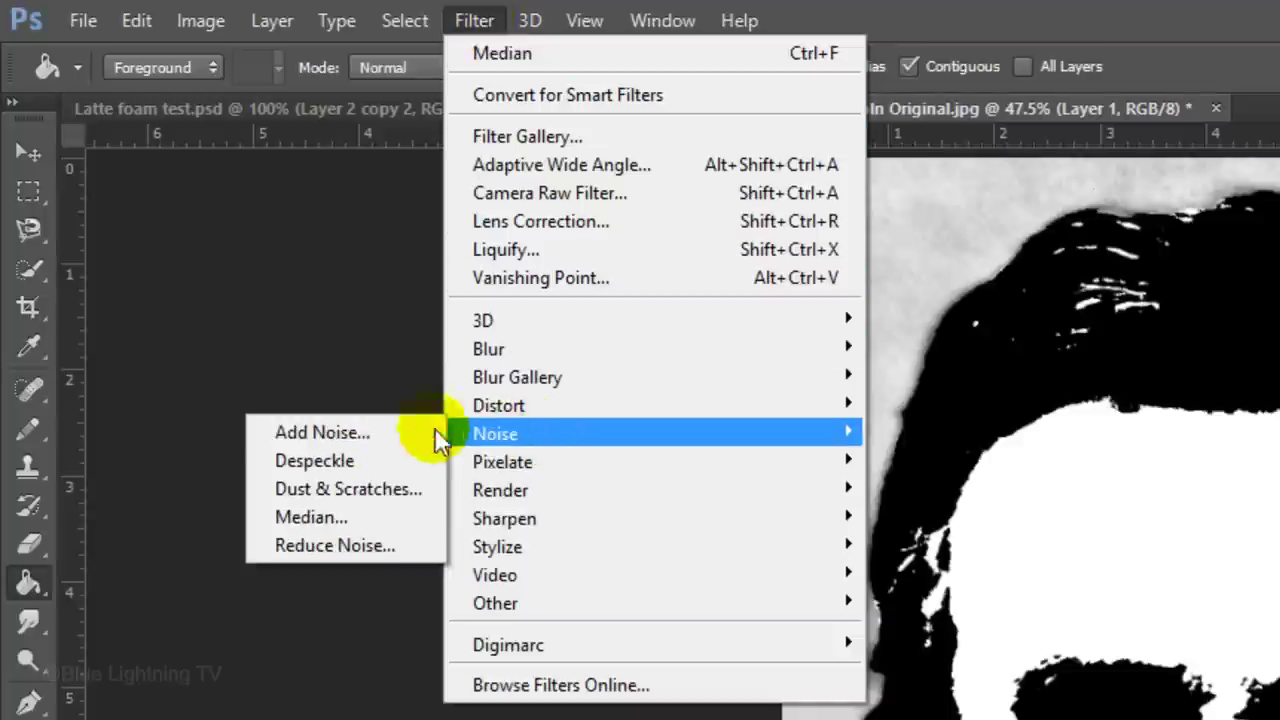
left_click(343, 520)
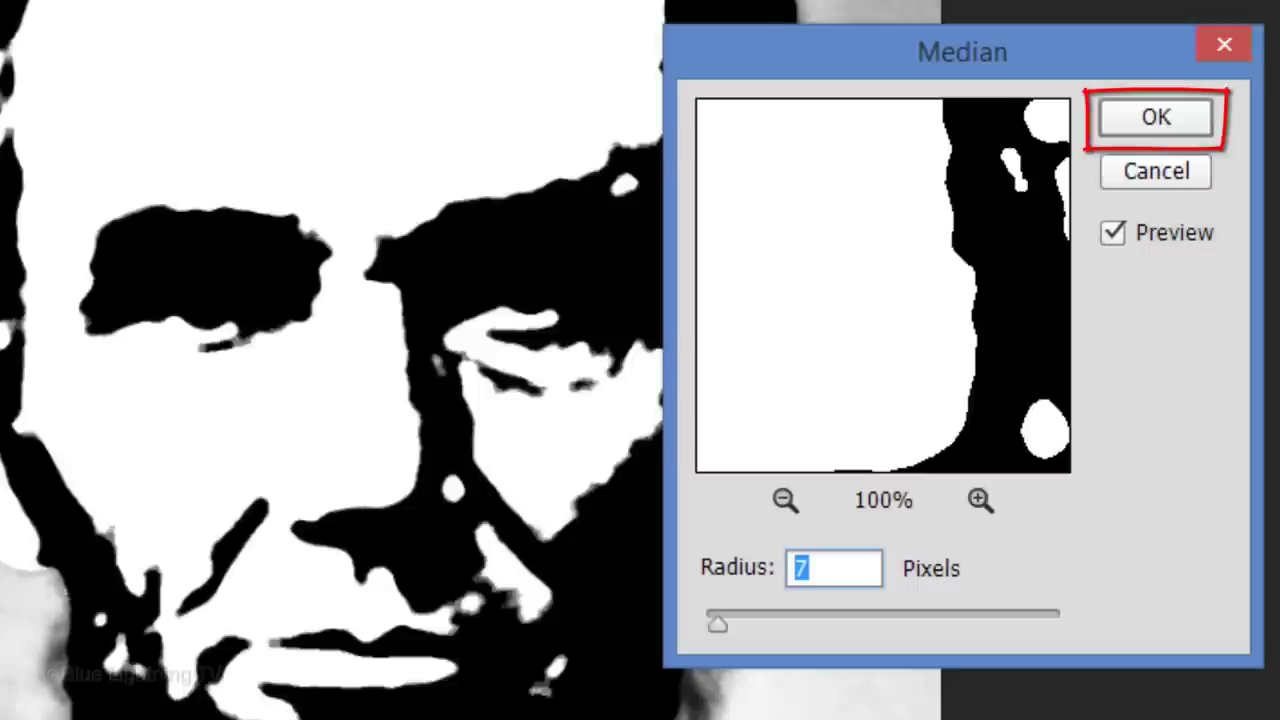
key("Return")
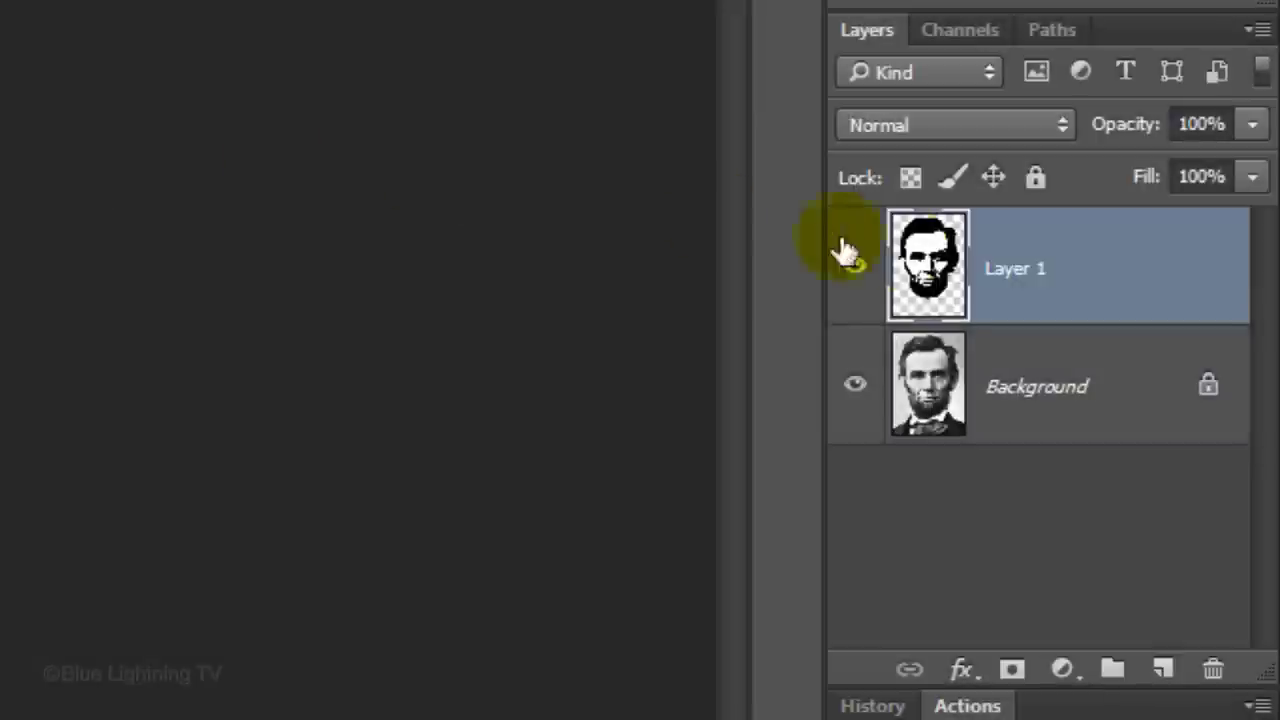
- Add a black Stroke layer style to the head layer with a size of 12 px and an Inside position
double_click(940, 272)
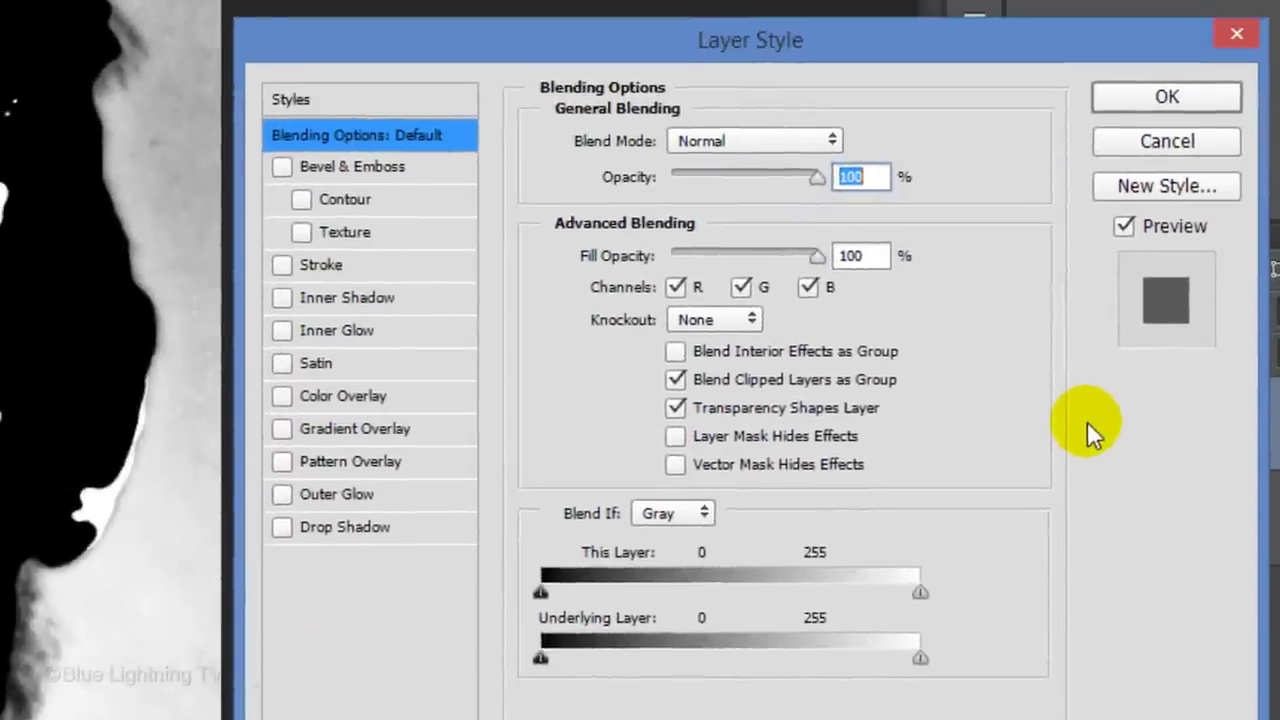
left_click(320, 242)
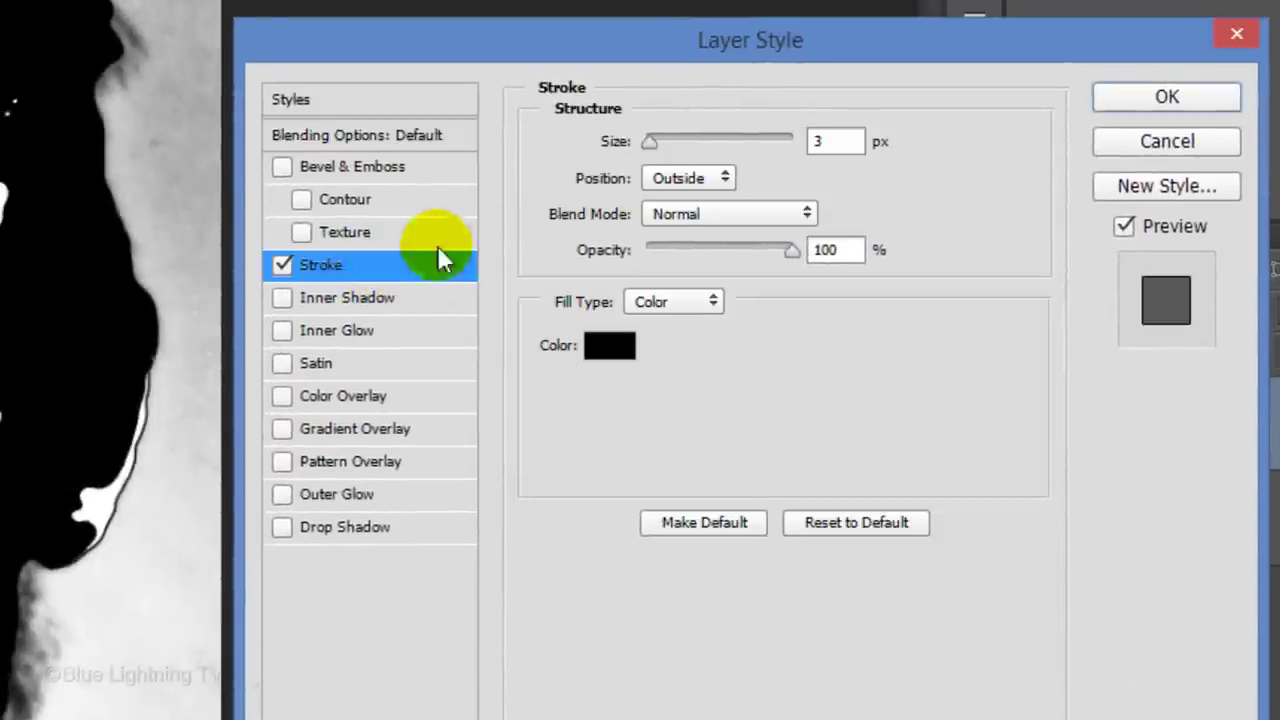
left_click_drag(650, 139, 657, 134)
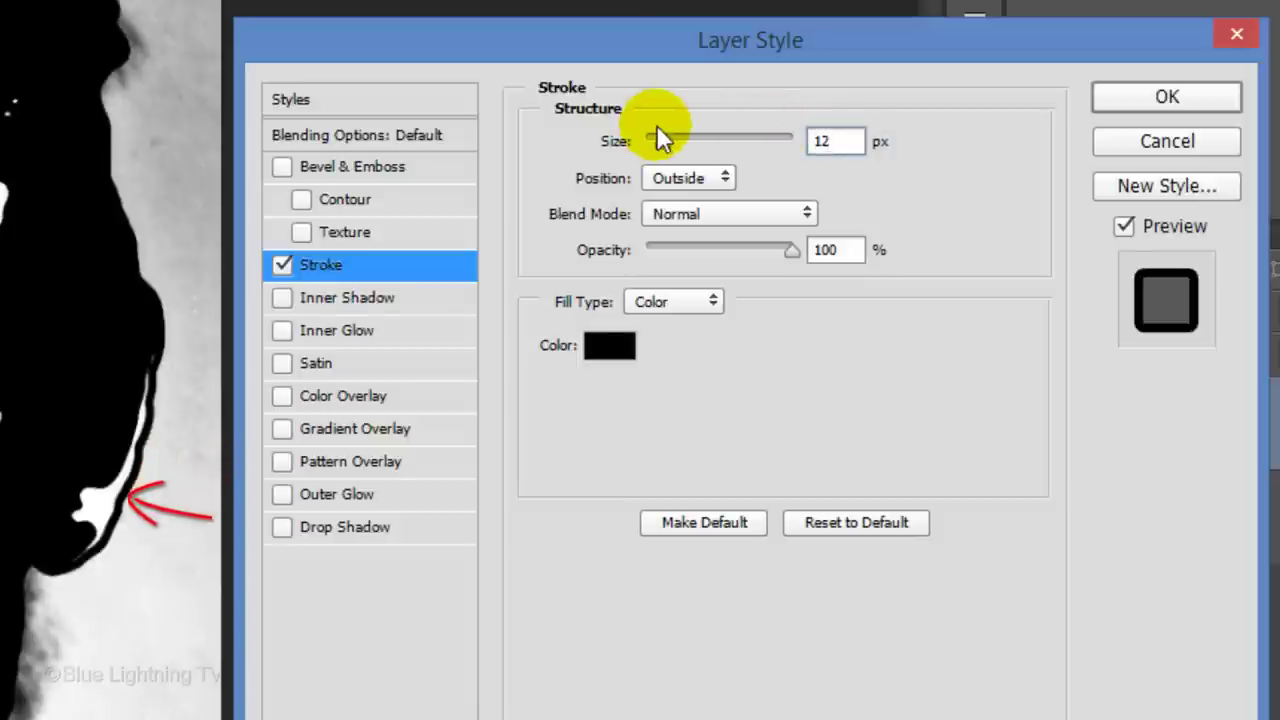
left_click(684, 182)
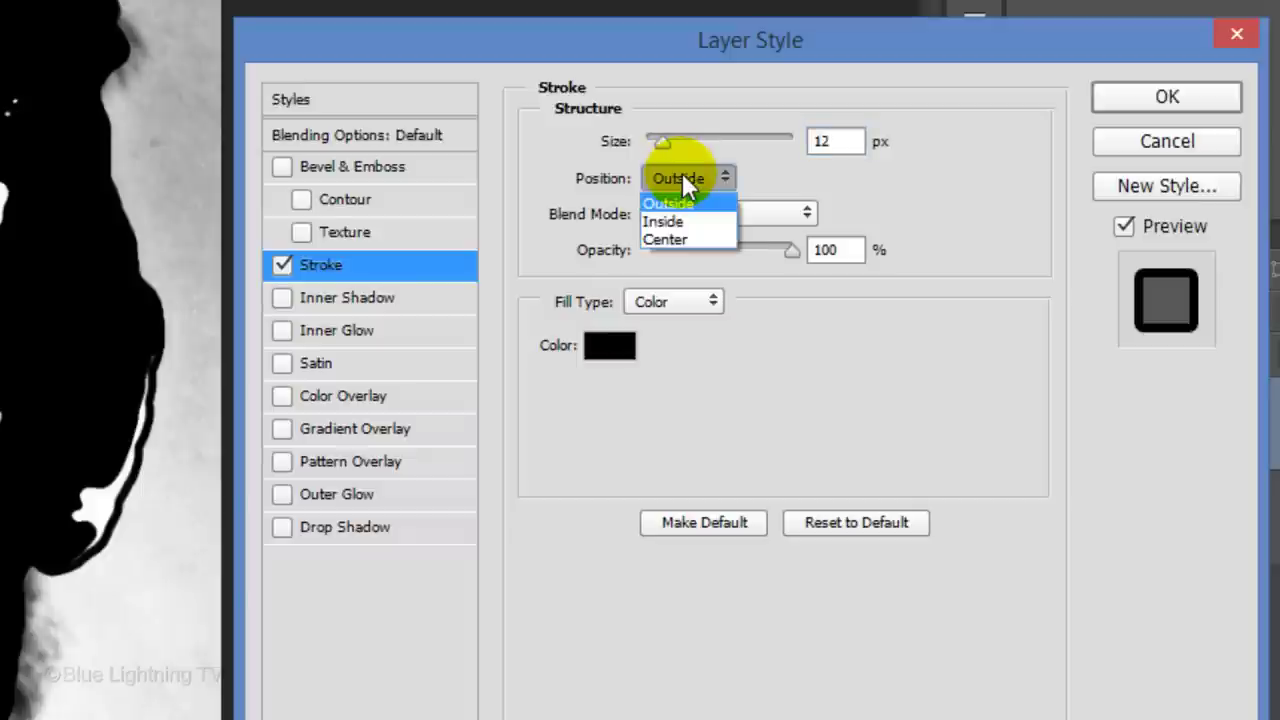
left_click(673, 220)
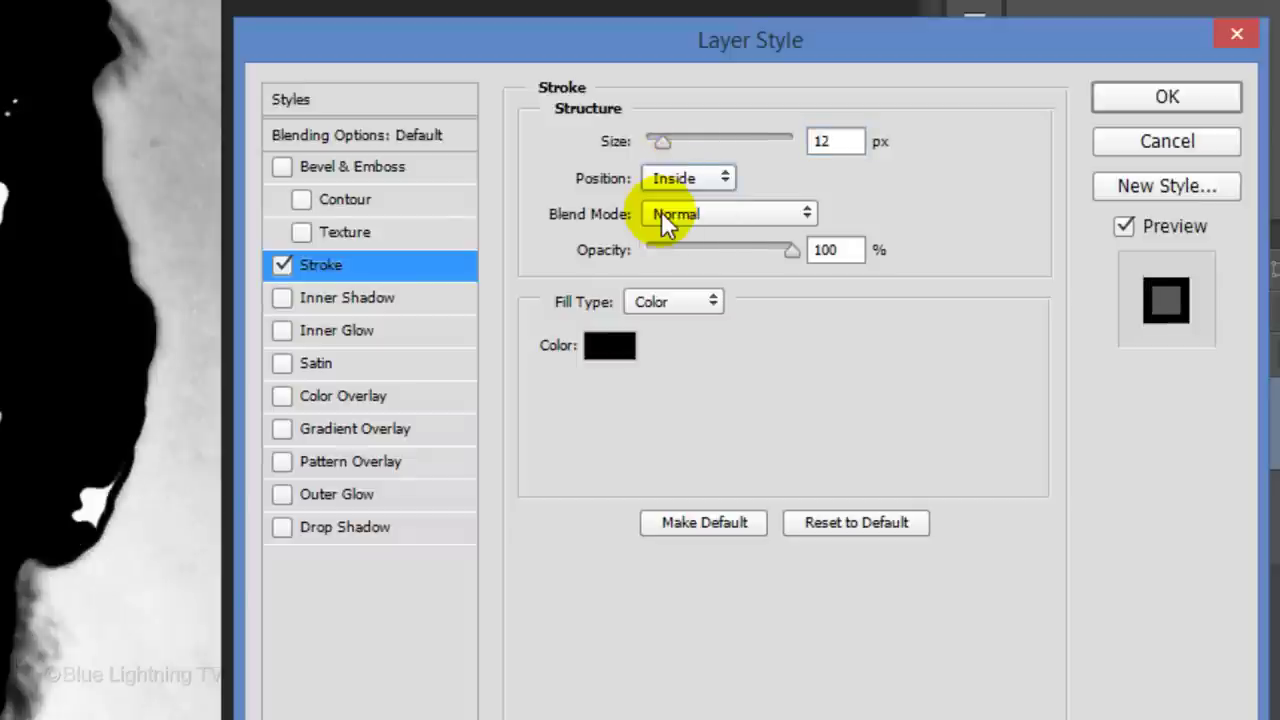
left_click(1155, 100)
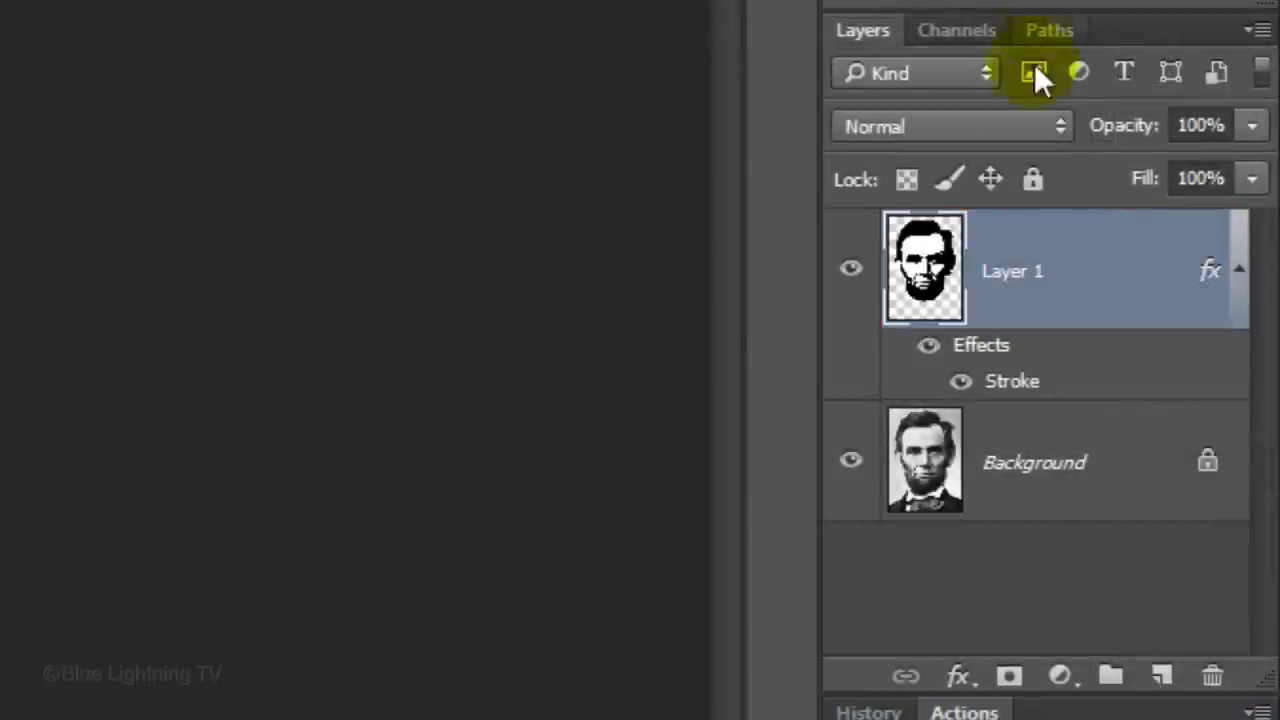
- Create a new layer directly below the head layer and fill it with white
key("ctrl")
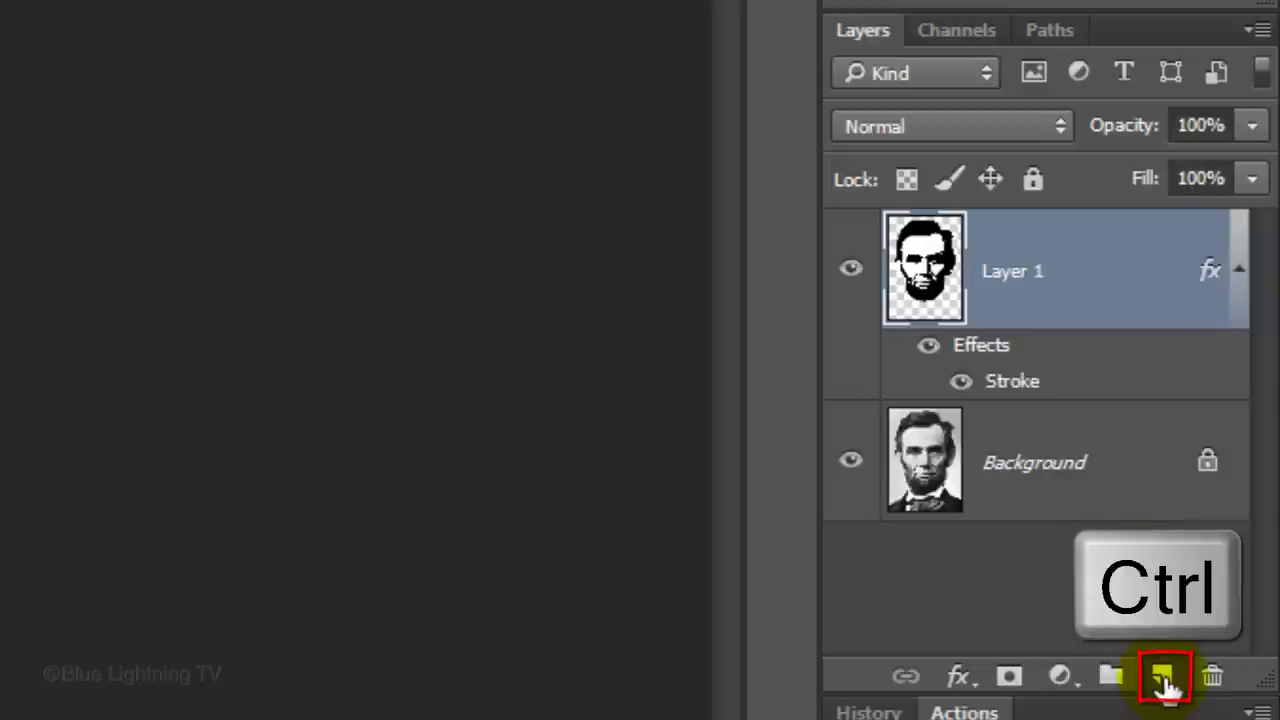
left_click(1163, 680, "ctrl")
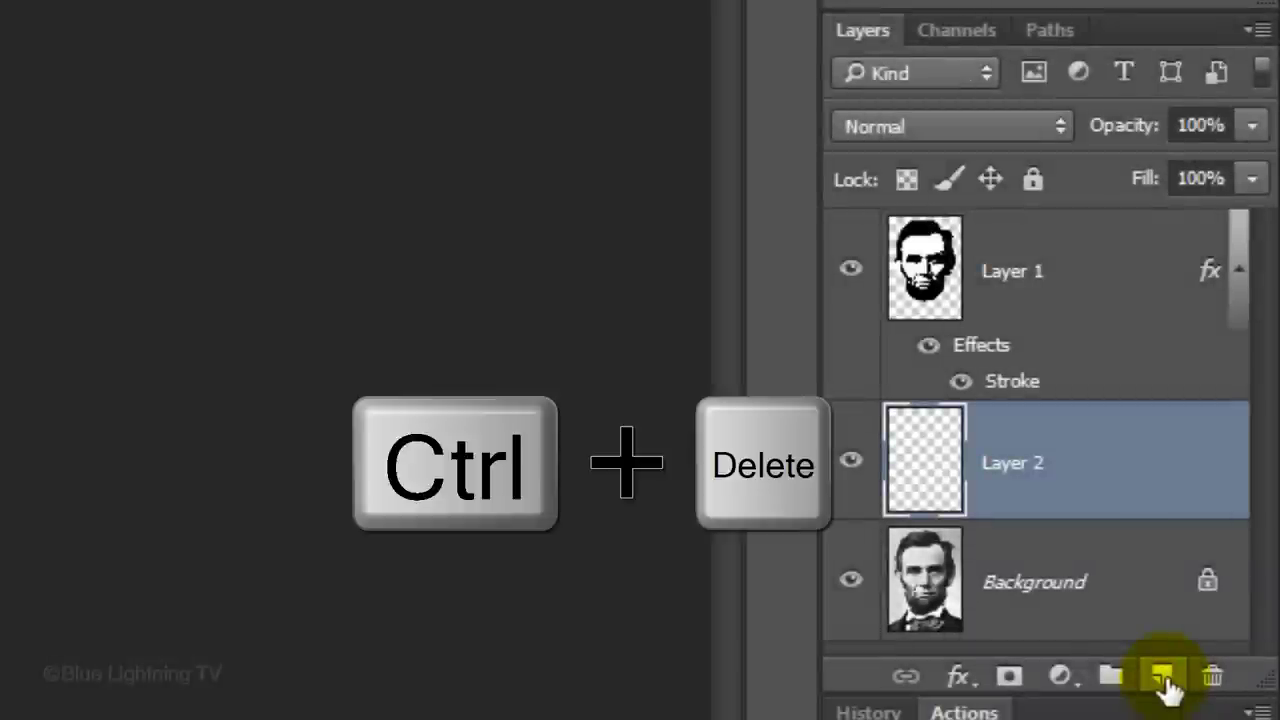
key("ctrl+Delete")
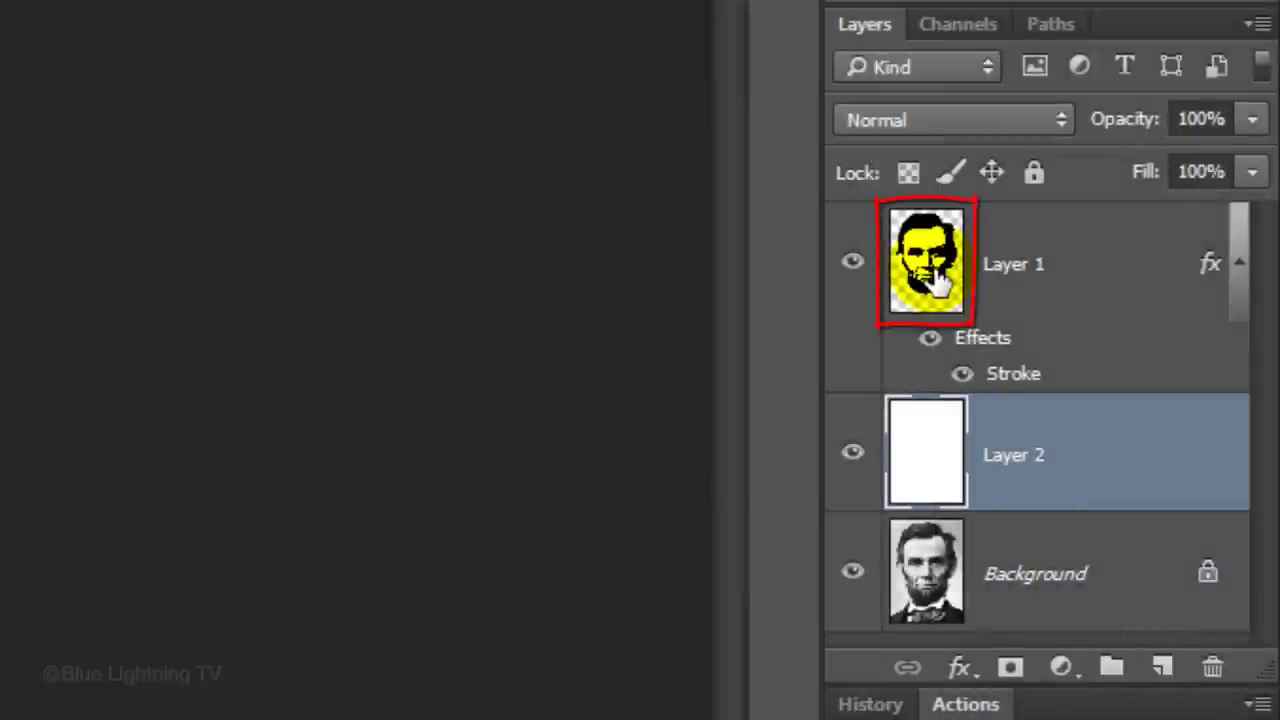
- Select the head layer's Highlights using Color Range with 60% fuzziness and range 190, delete them, and hide the two layers below
left_click(938, 283)
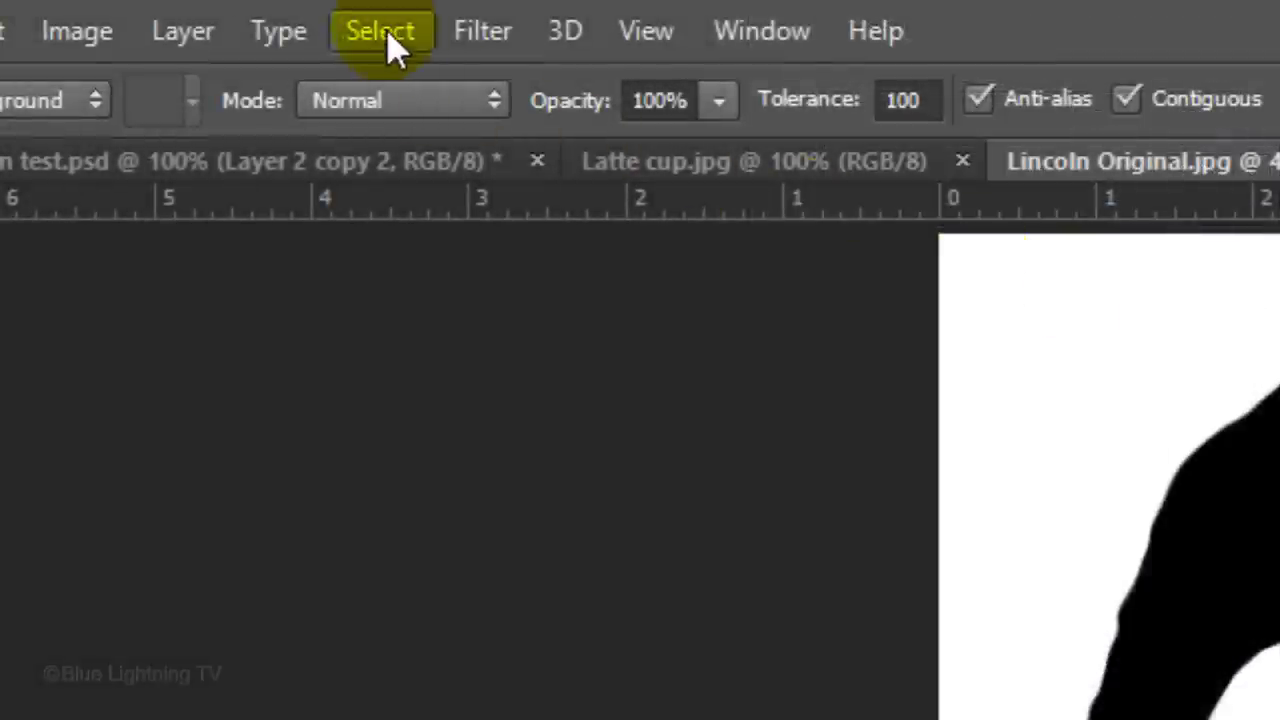
left_click(386, 32)
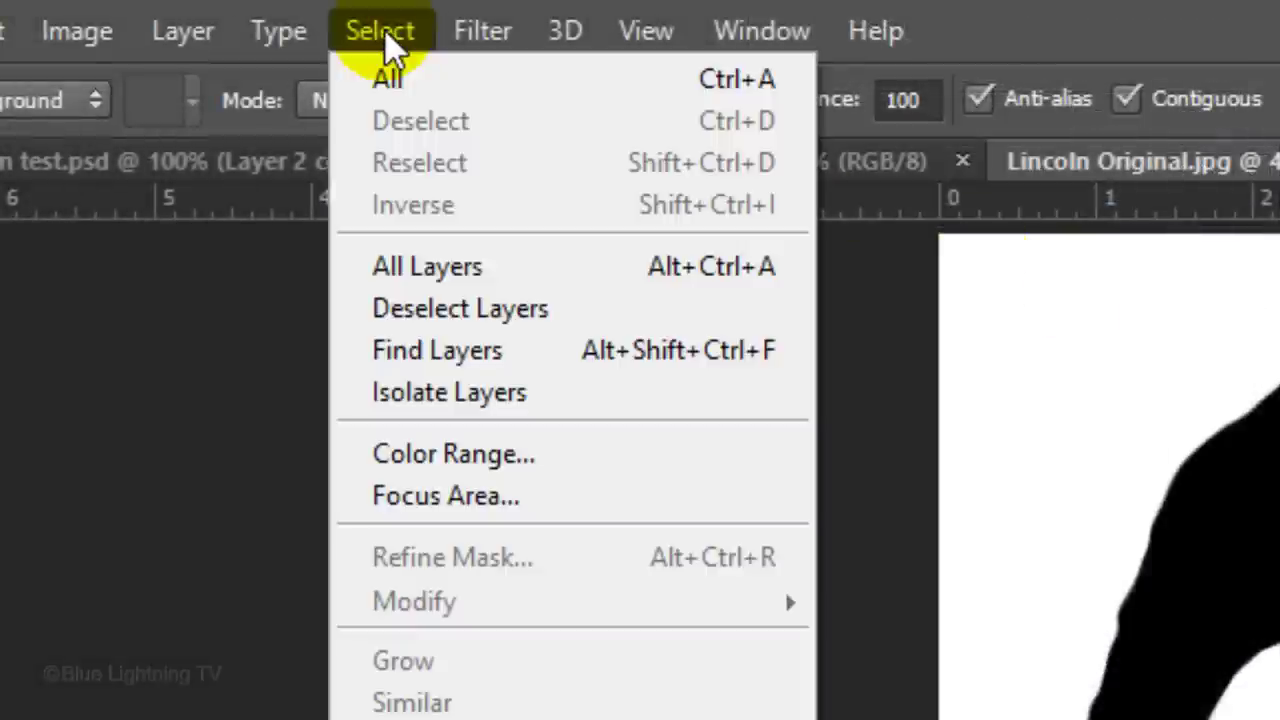
left_click(423, 455)
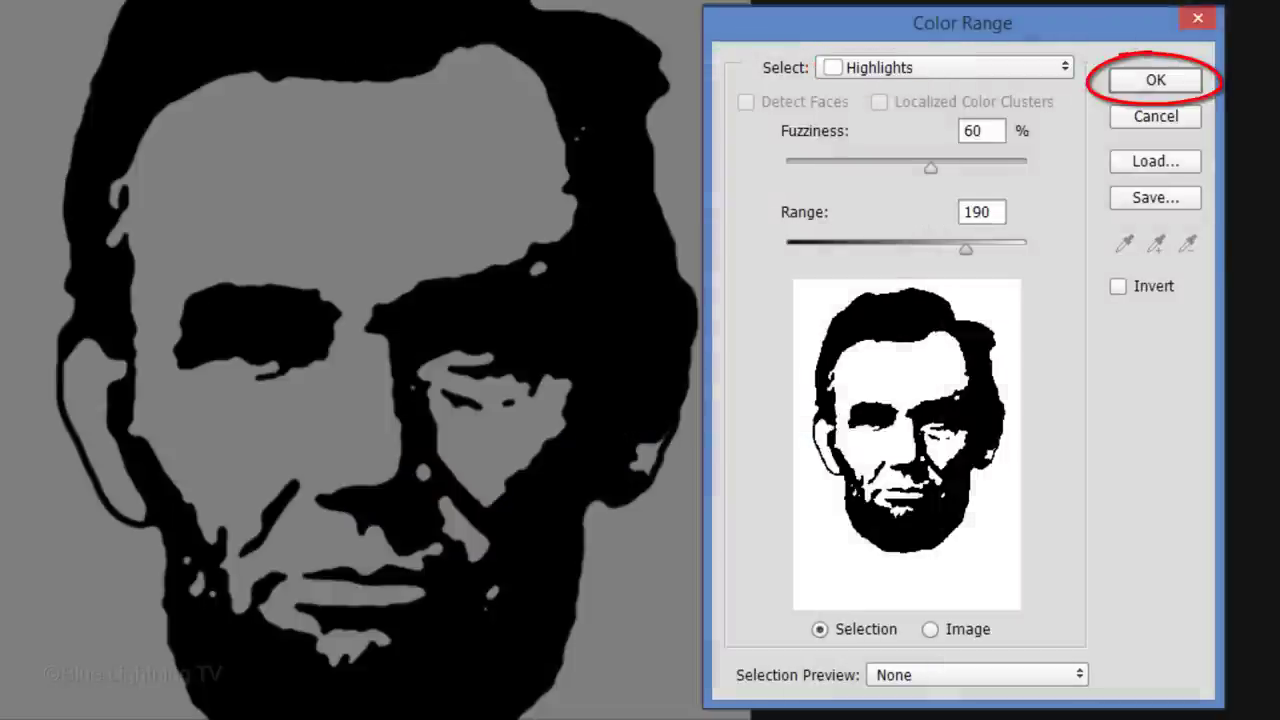
key("Return")
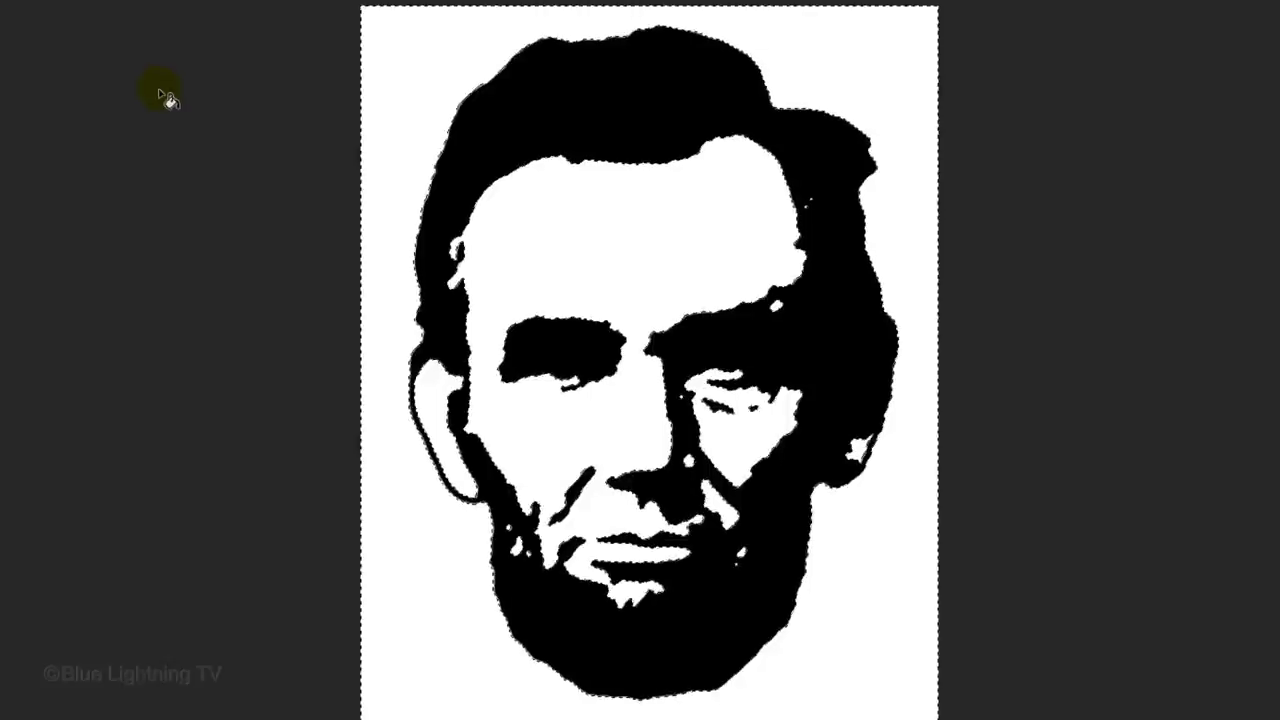
key("Delete")
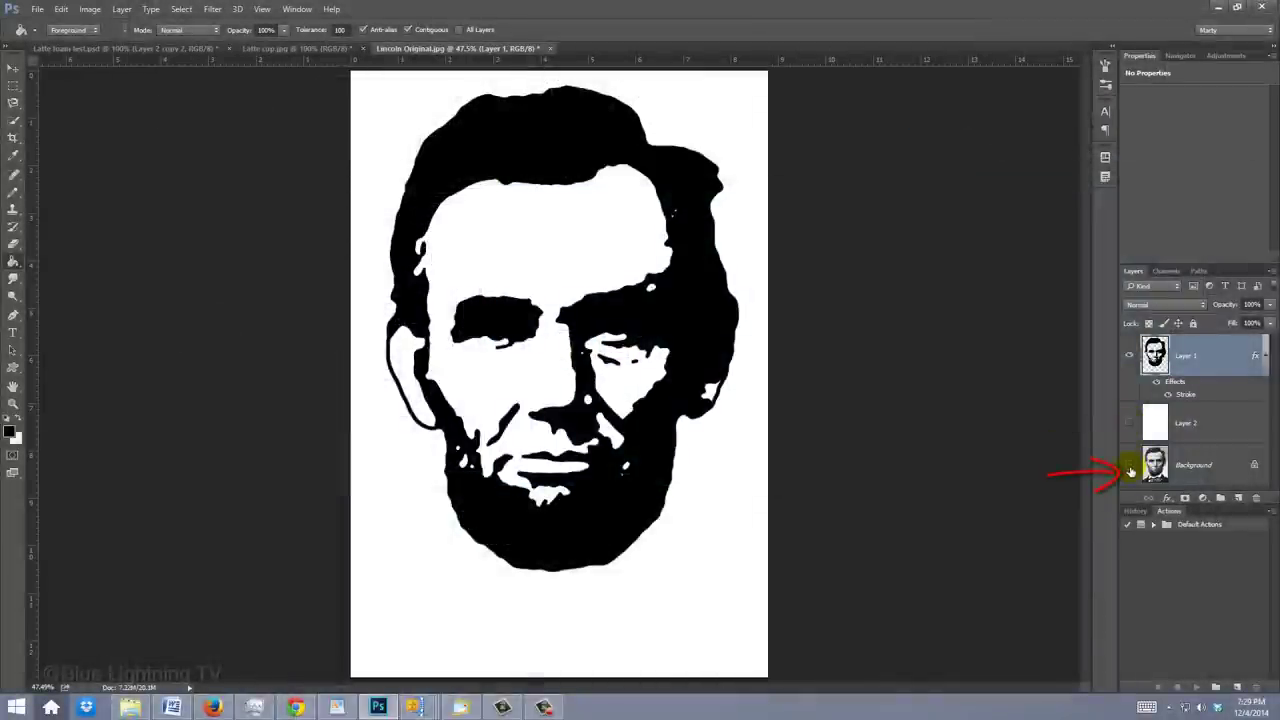
left_click(1130, 466)
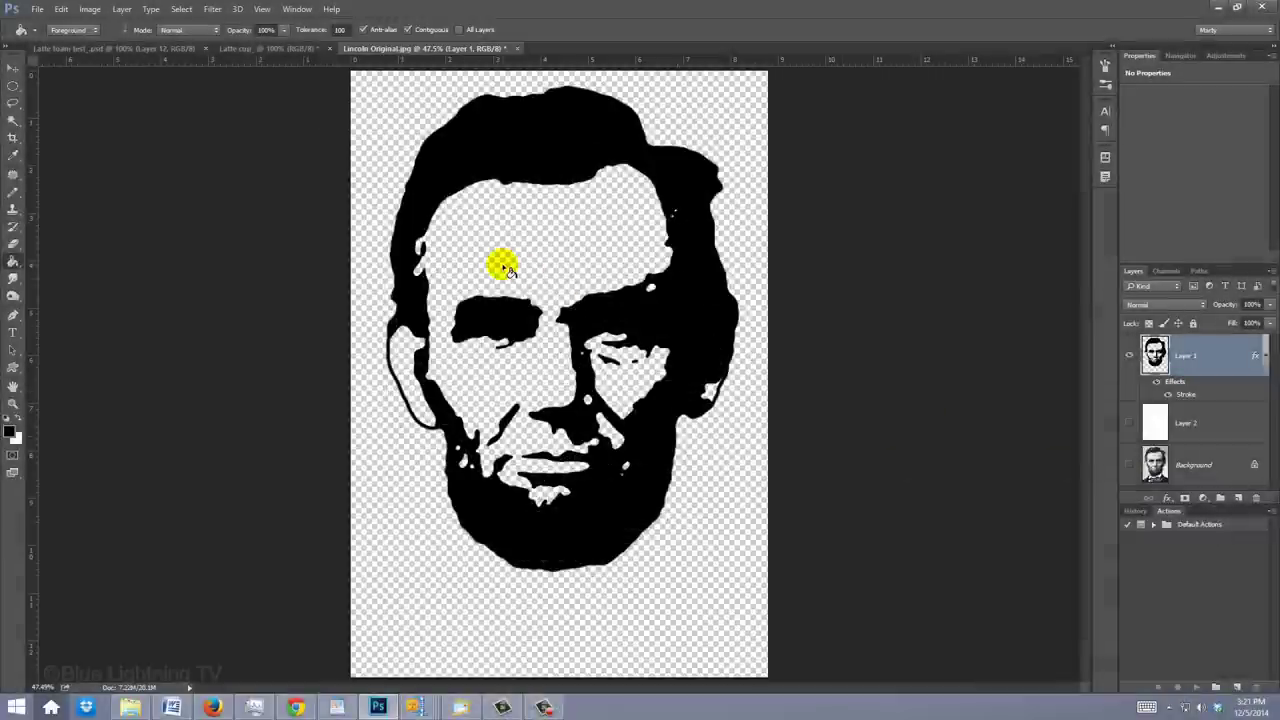
- Move the head layer from the Lincoln document into the Latte cup document using the Move tool
key("v")
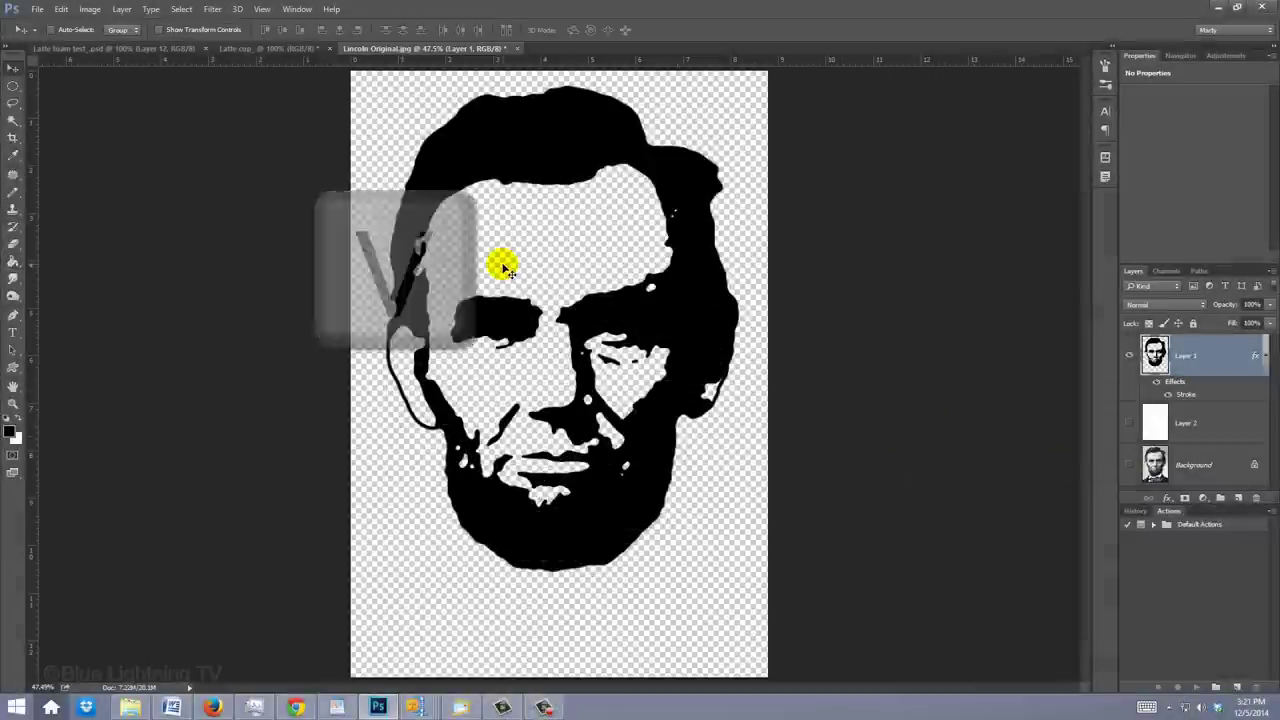
left_click_drag(486, 257, 270, 48)
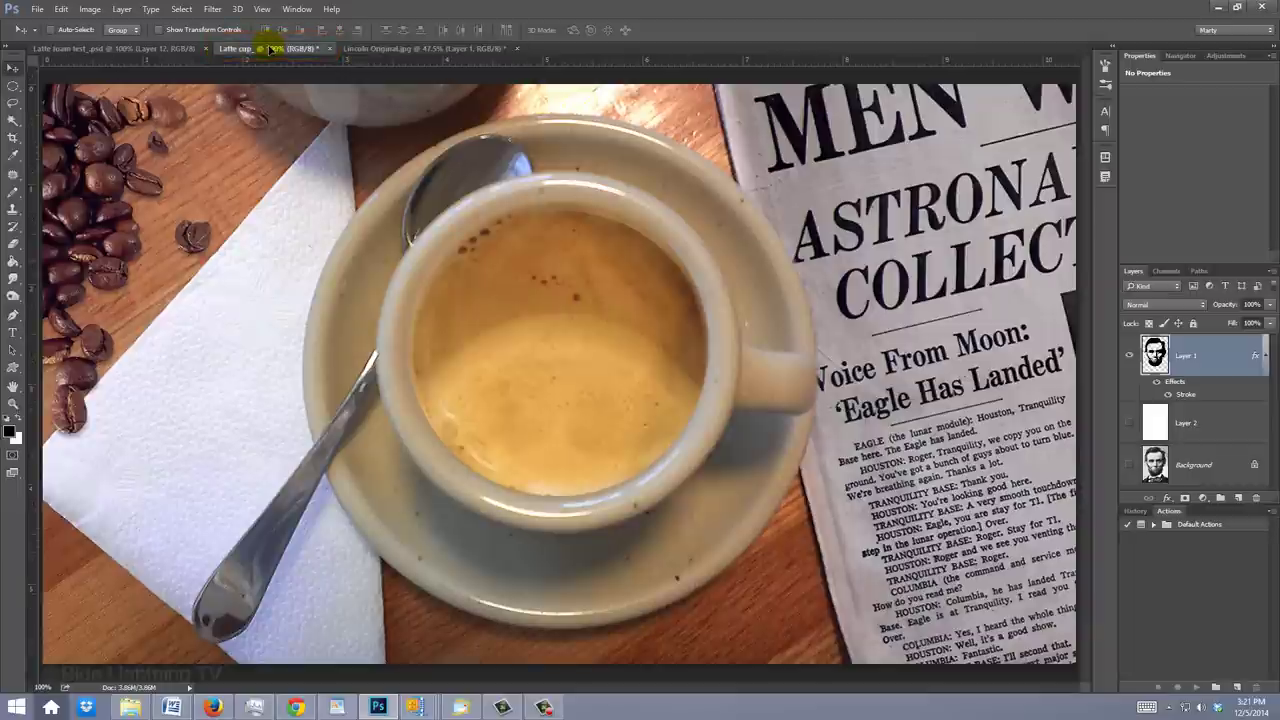
left_click_drag(270, 48, 517, 312)
left_click_drag(572, 404, 570, 405)
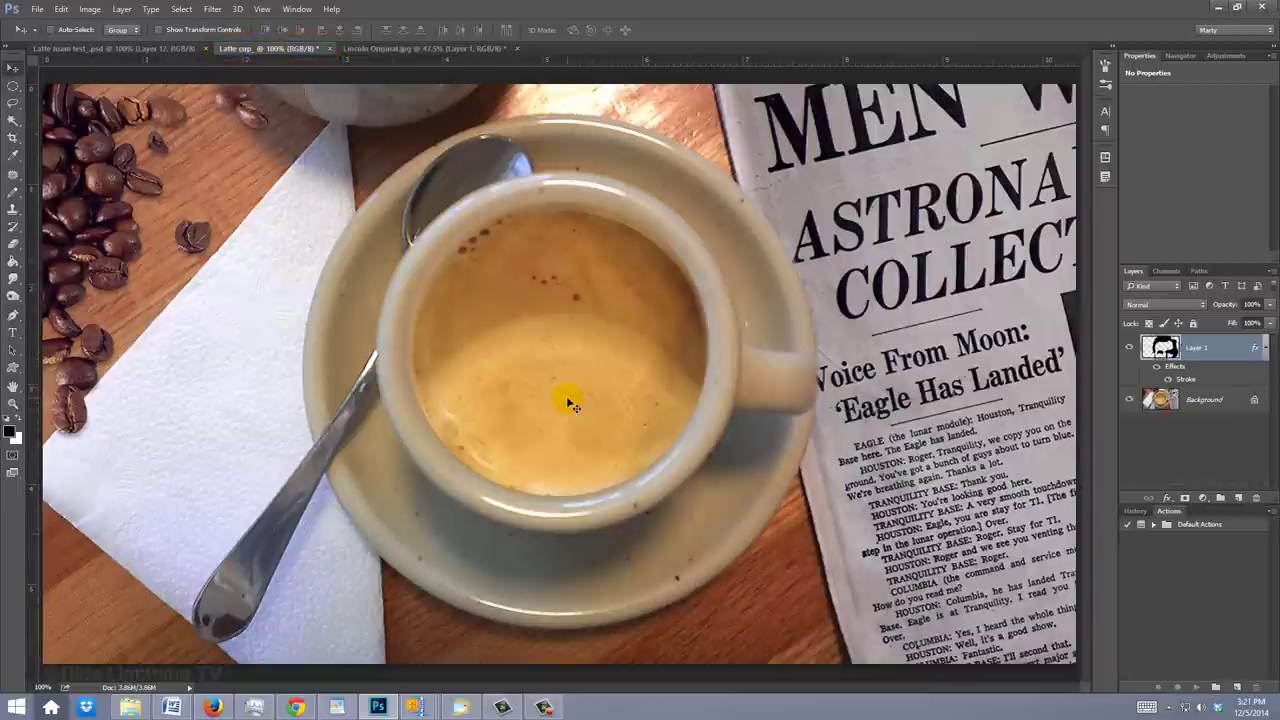
- Scale the head proportionally from its center to about 32% with Free Transform and position it over the coffee cup
key("ctrl+t")
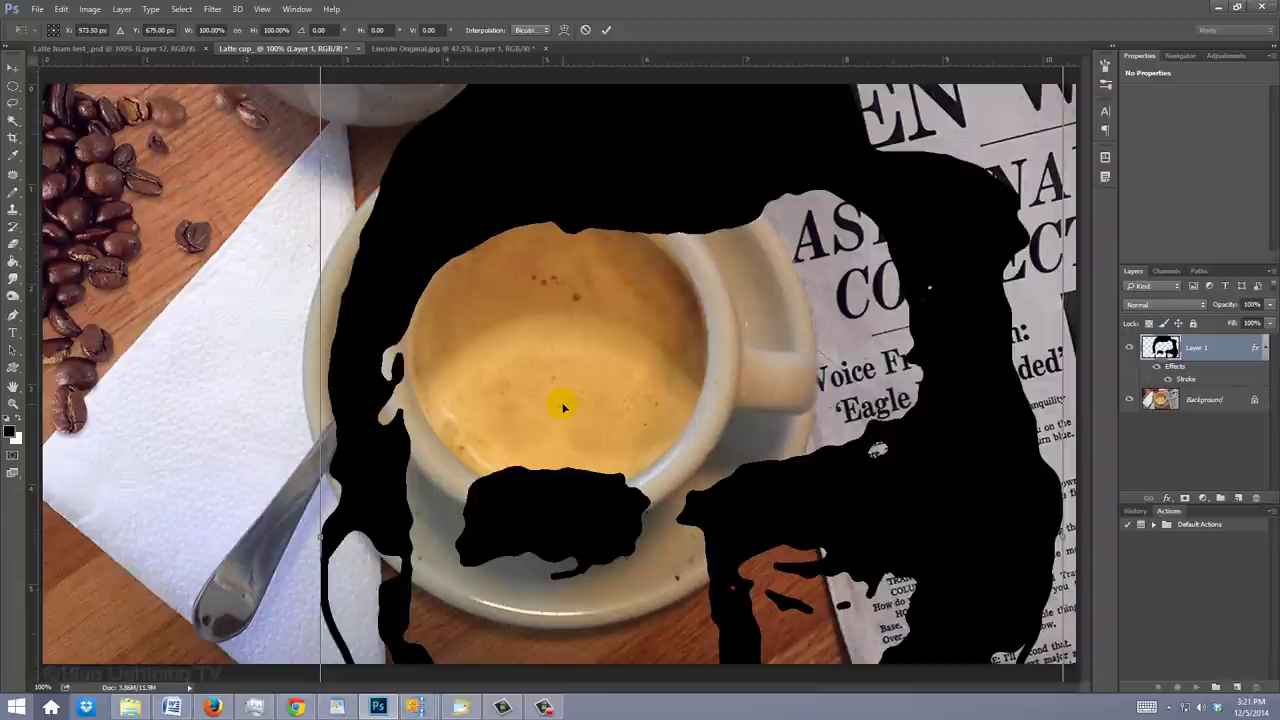
key("ctrl+0")
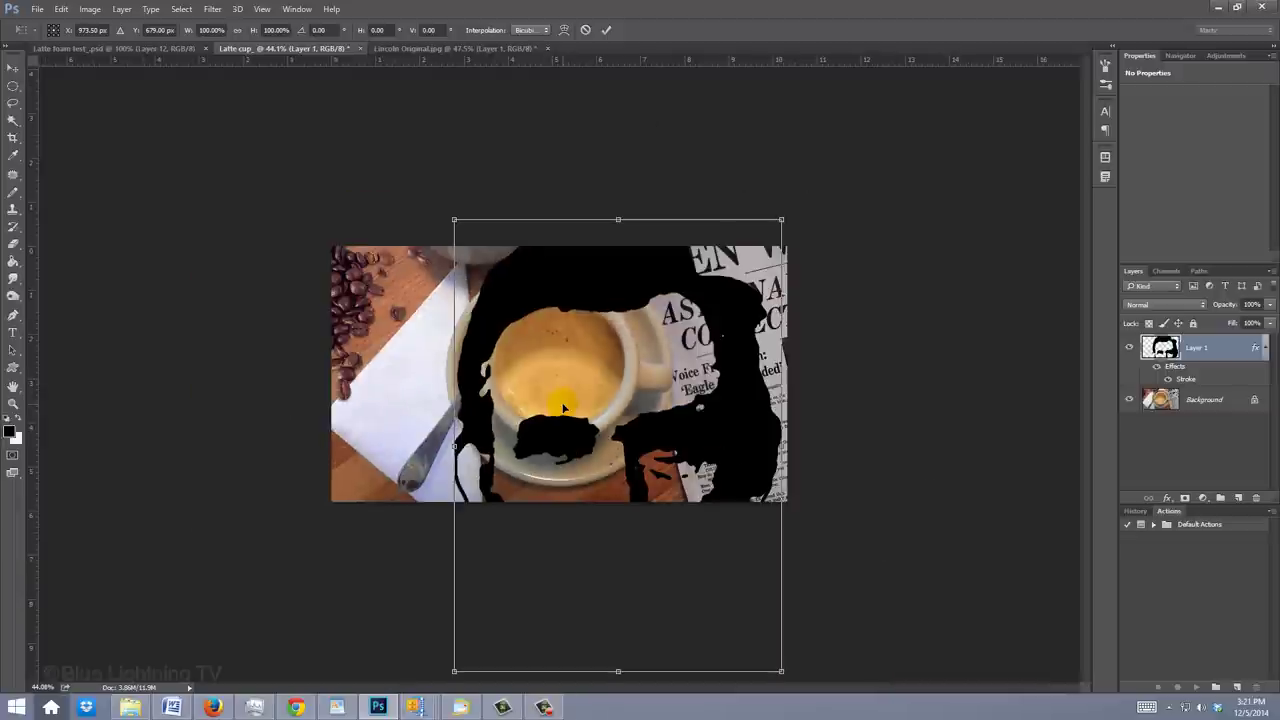
key("alt+shift")
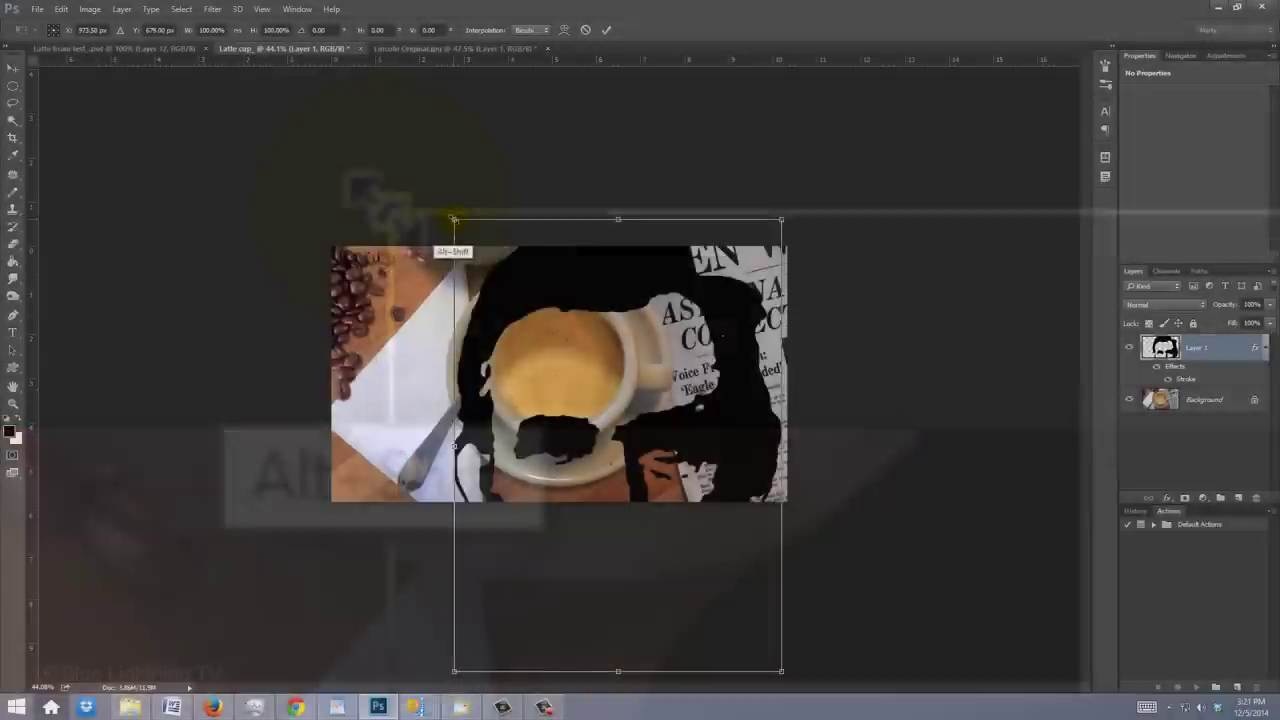
left_click_drag(454, 214, 581, 358)
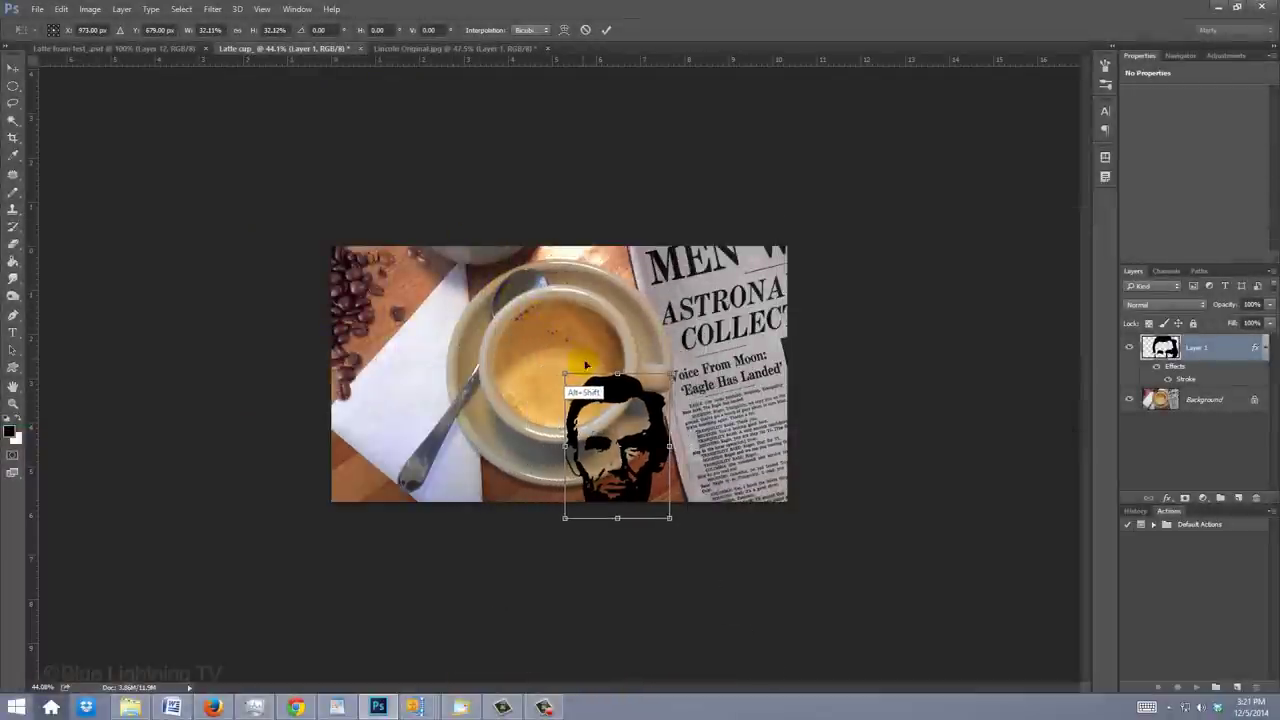
left_click_drag(600, 423, 557, 338)
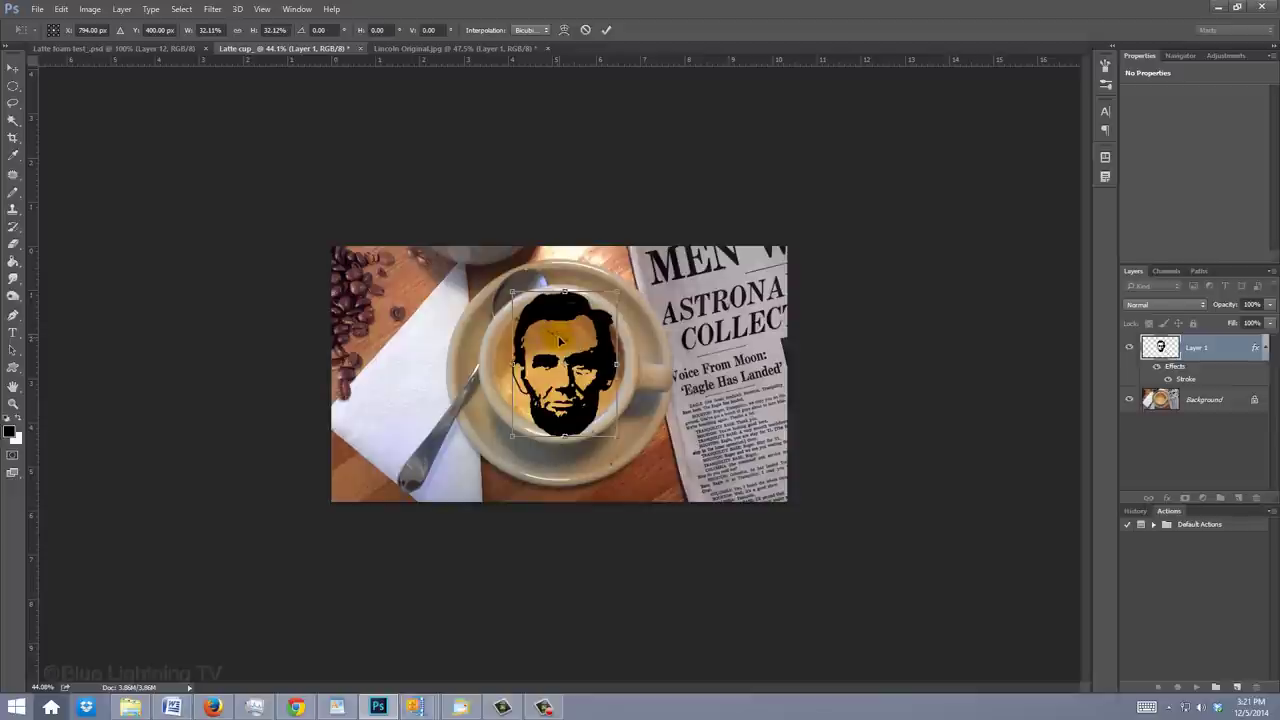
- Reduce the head proportionally from its center to about 25% so it fits inside the coffee surface
key("ctrl")
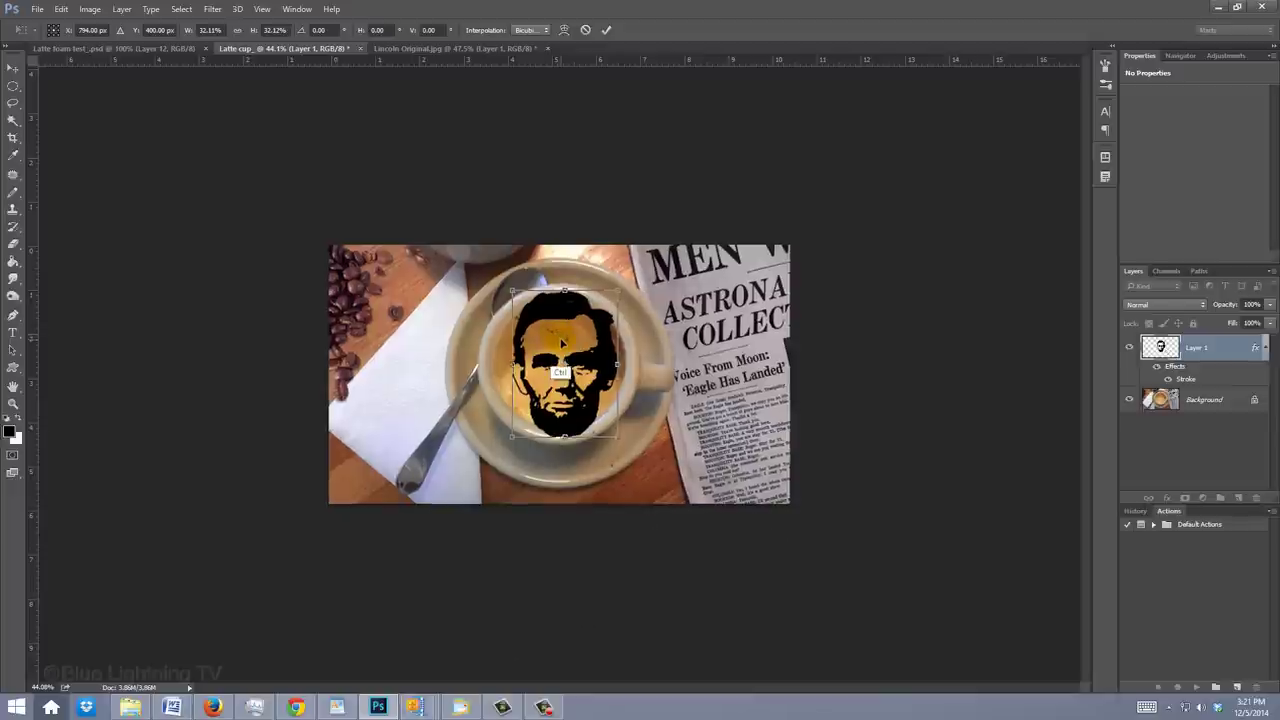
key("ctrl+1")
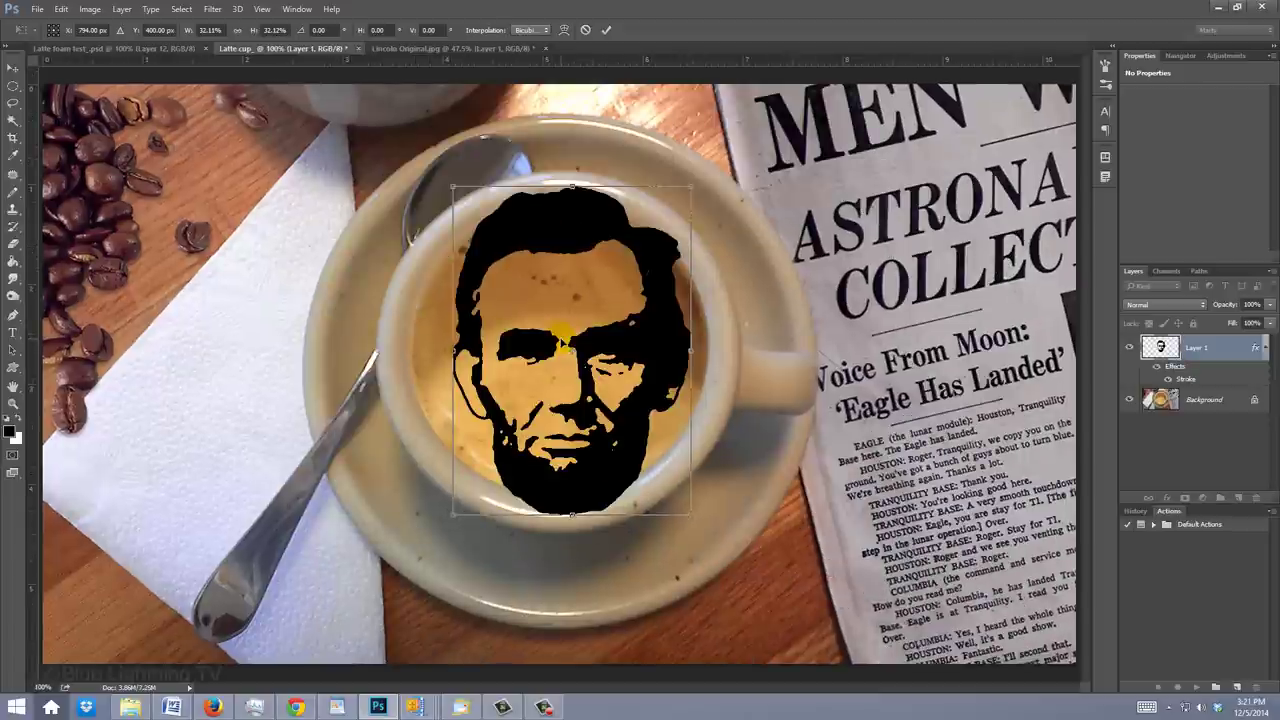
left_click_drag(453, 187, 484, 216)
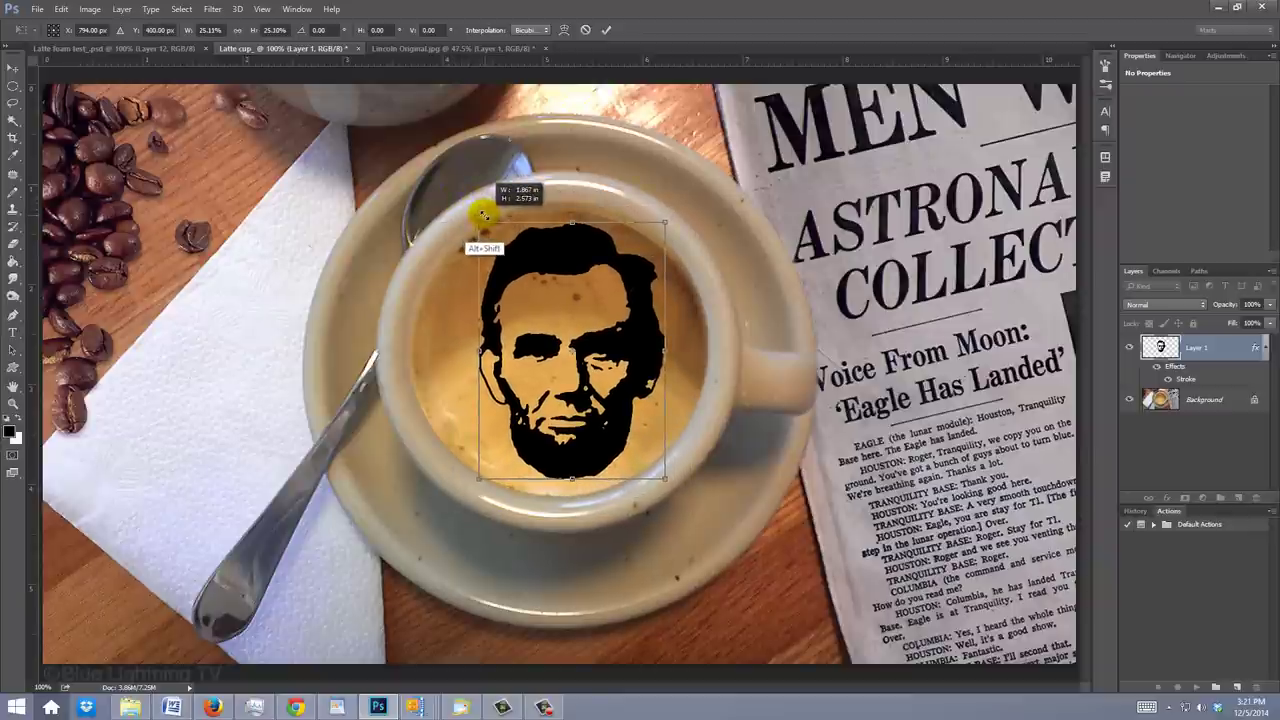
left_click_drag(483, 215, 483, 216)
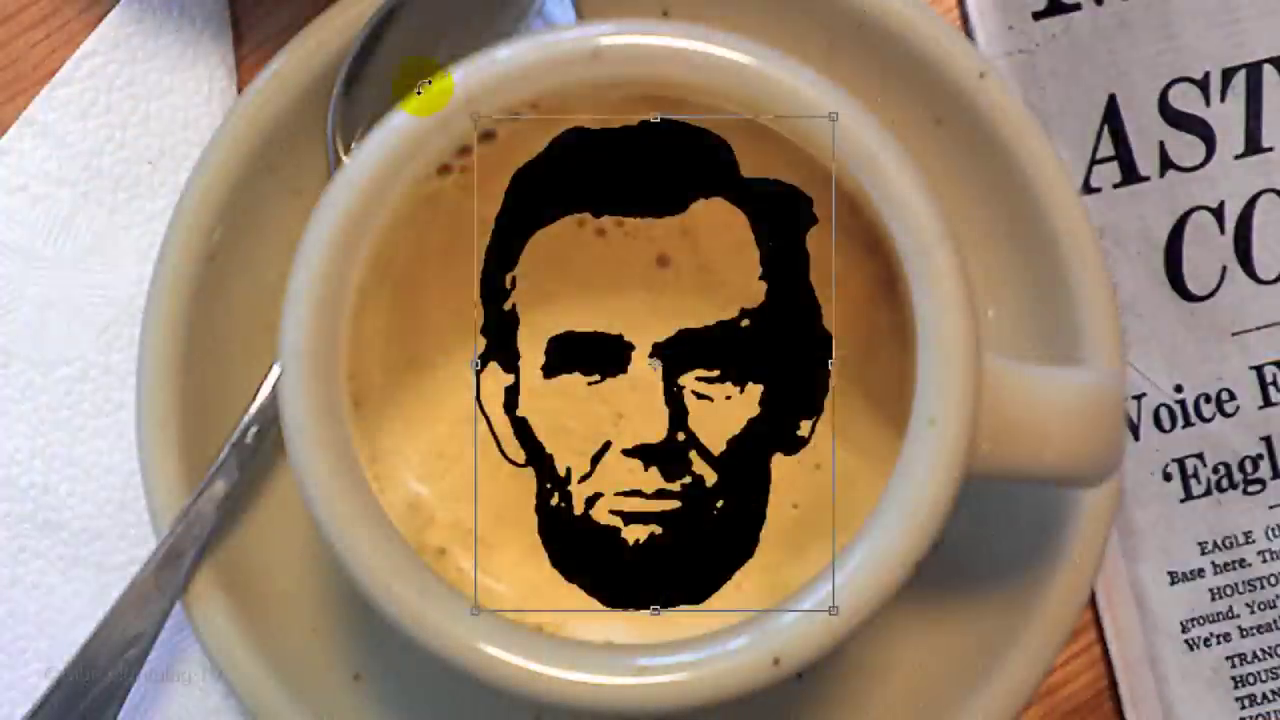
- Rotate the head slightly counterclockwise, center it within the coffee, and apply the transformation
left_click_drag(423, 86, 357, 111)
left_click_drag(555, 238, 535, 236)
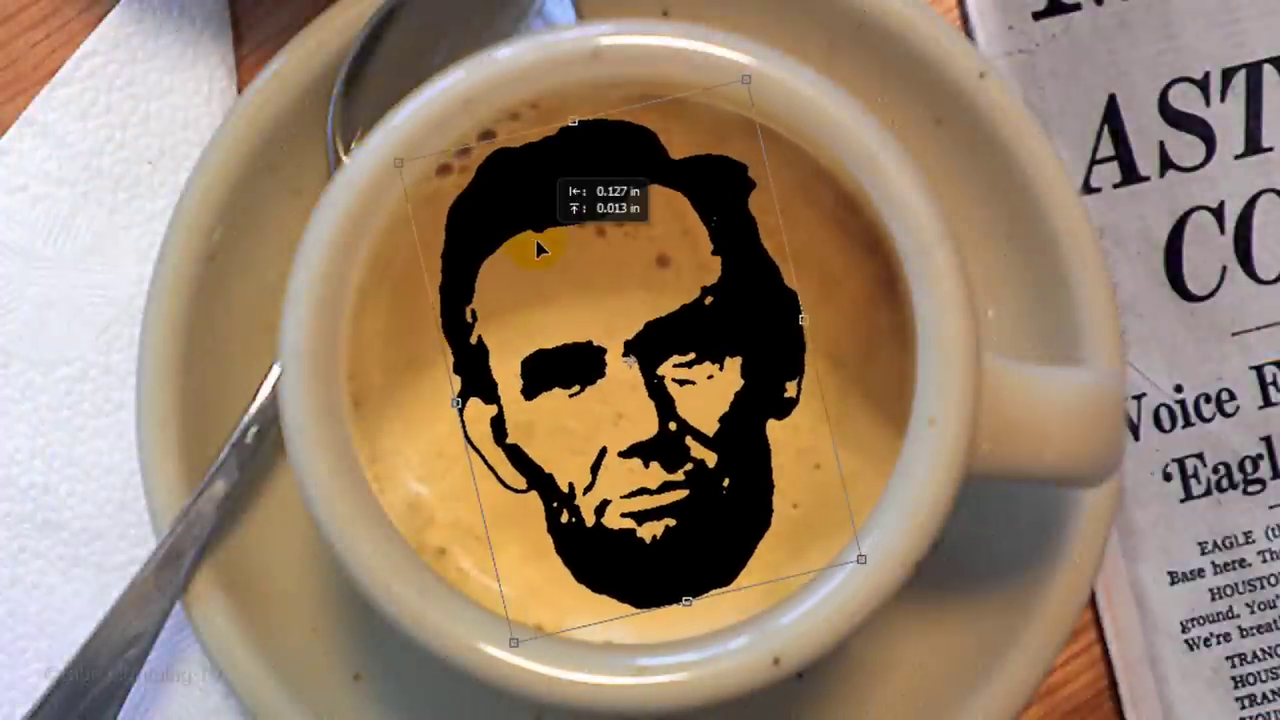
key("Return")
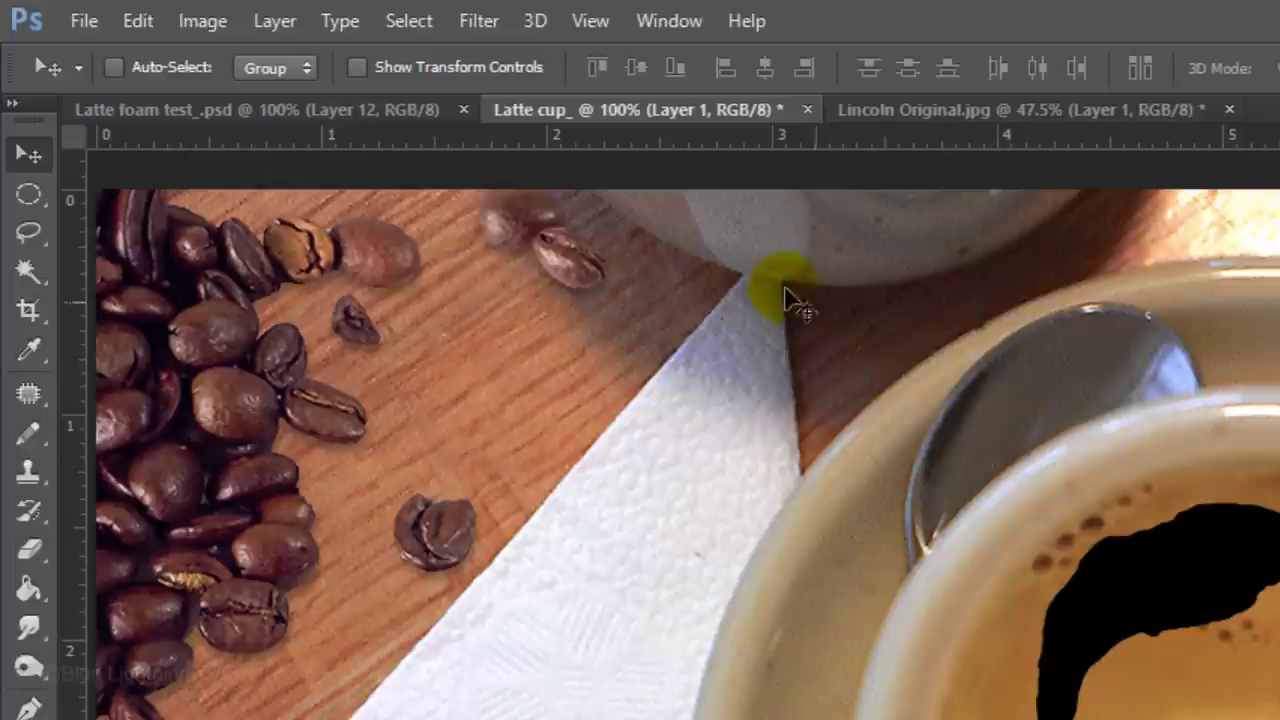
- Soften the head layer with a Gaussian Blur at a radius of 1 pixel and rasterize its layer style
left_click(488, 28)
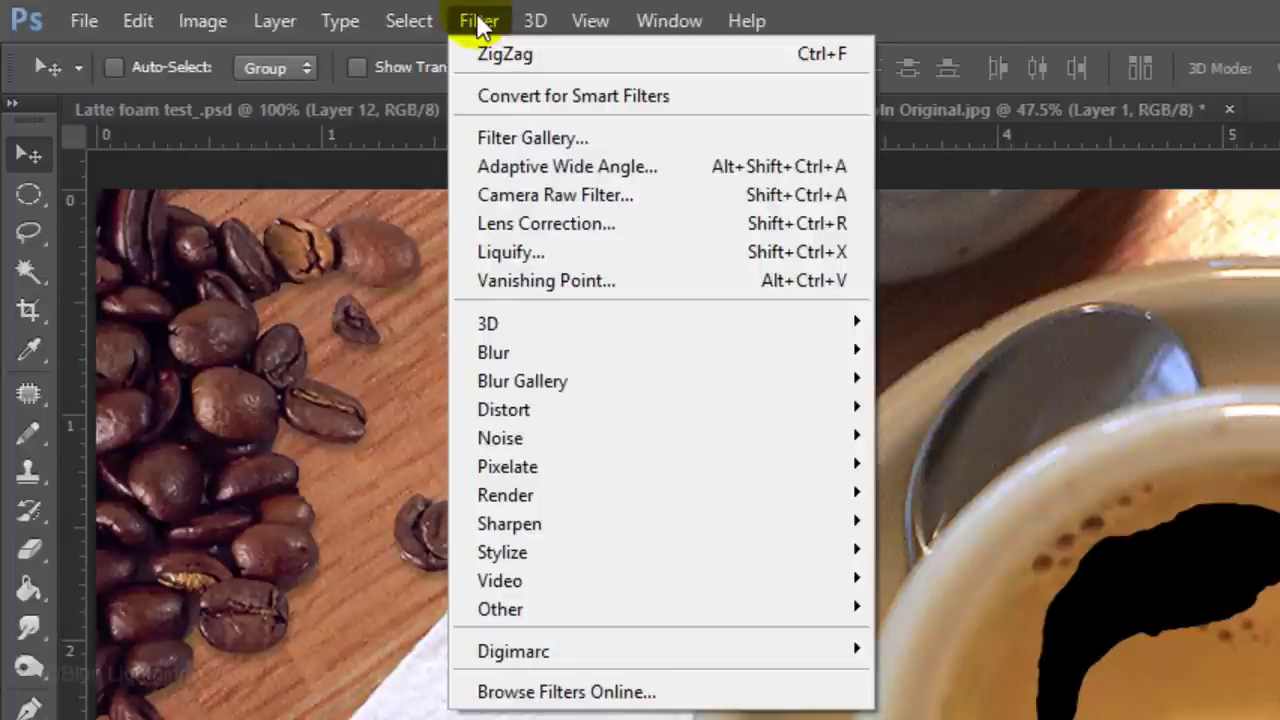
mouse_move(490, 354)
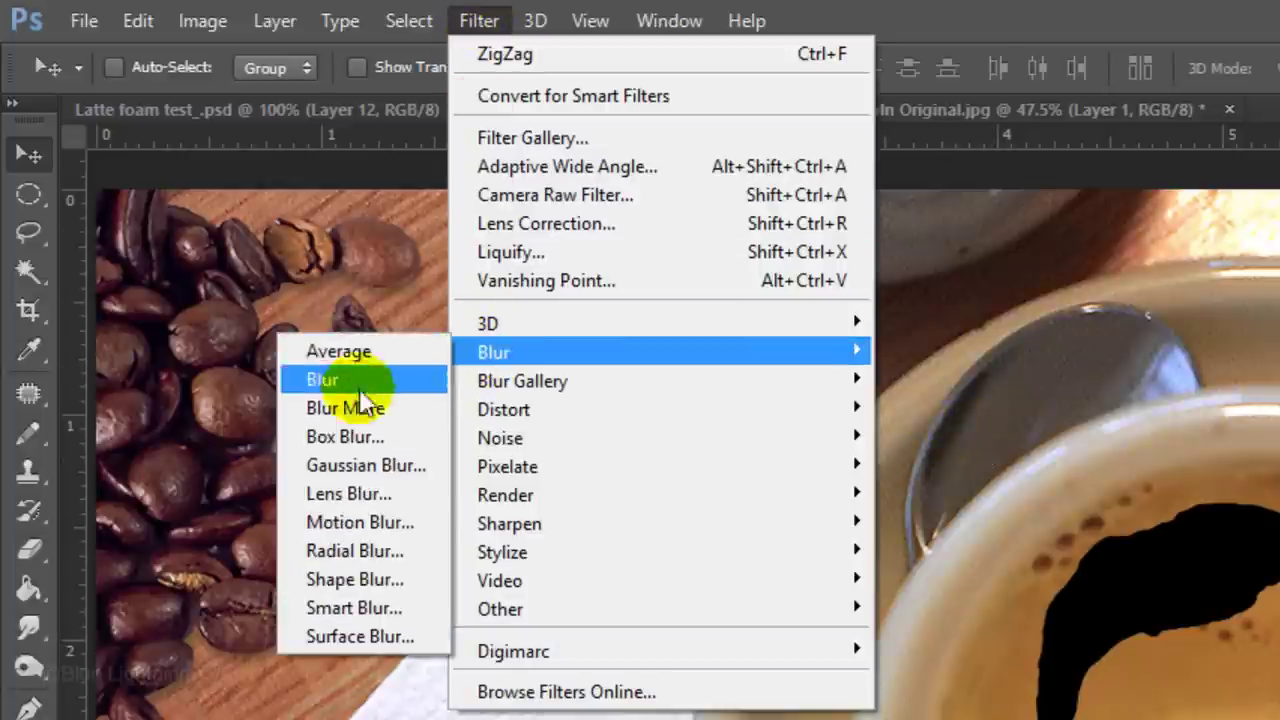
left_click(349, 465)
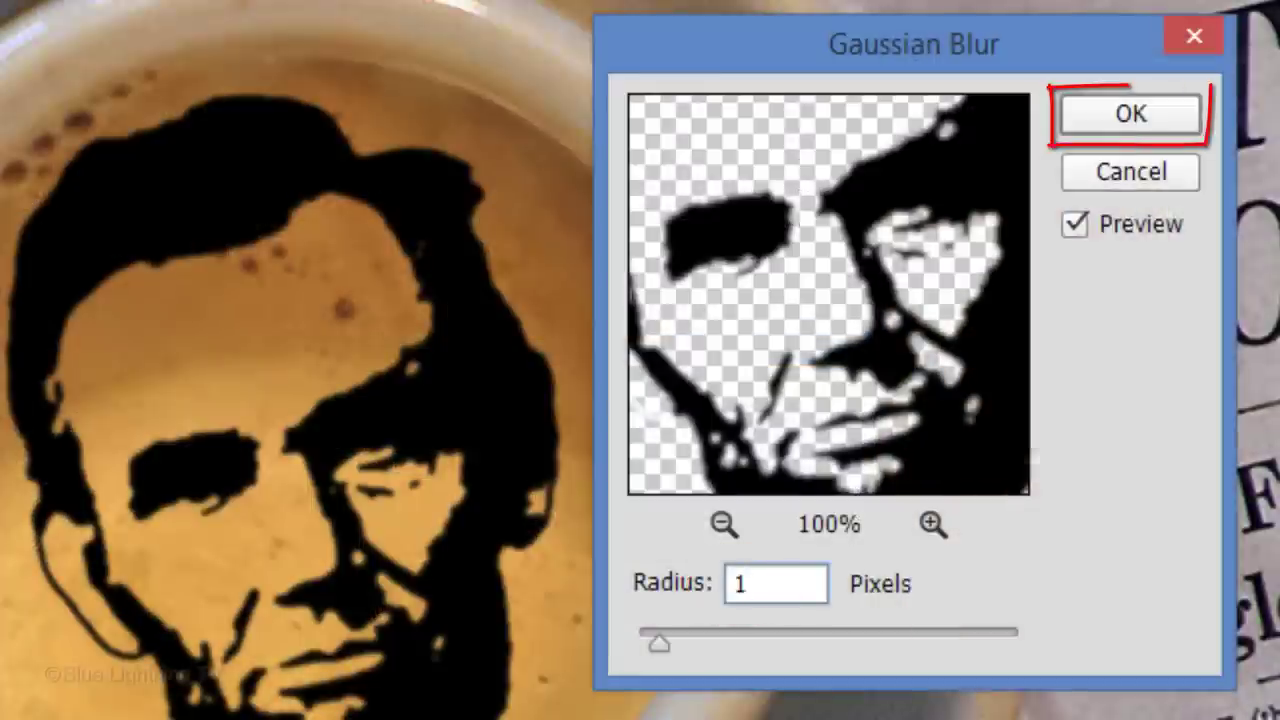
key("Return")
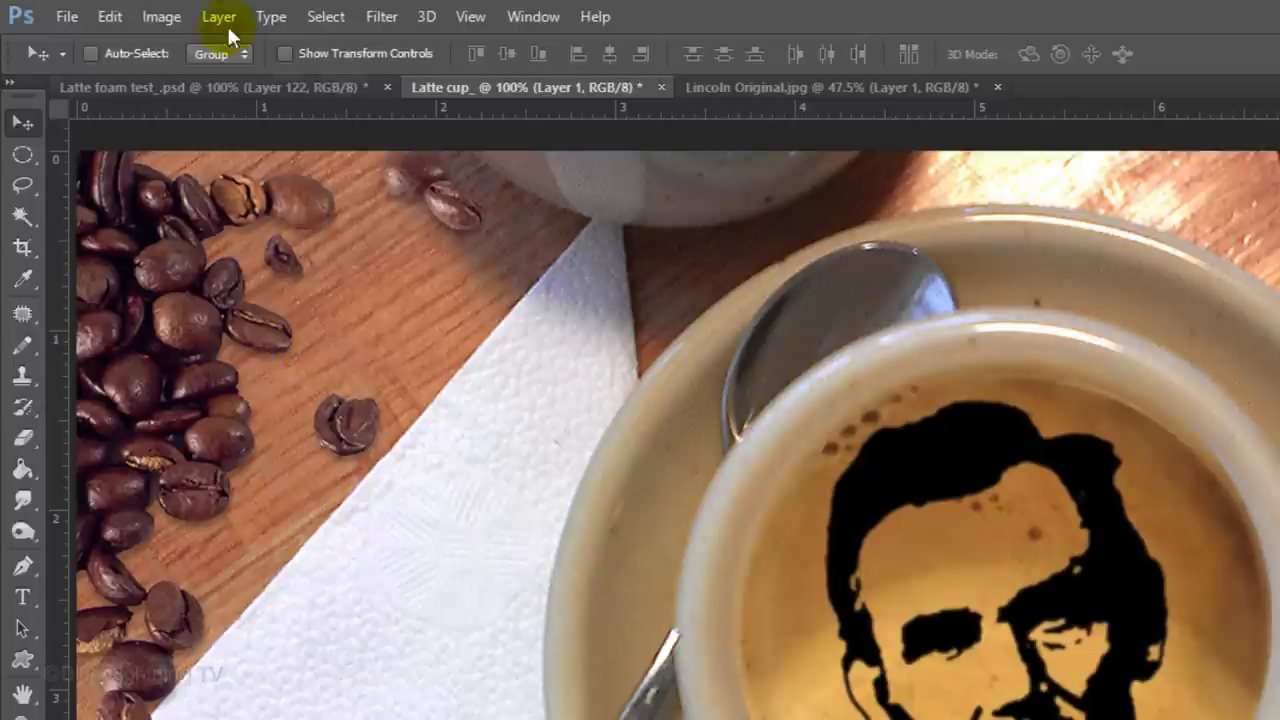
left_click(218, 16)
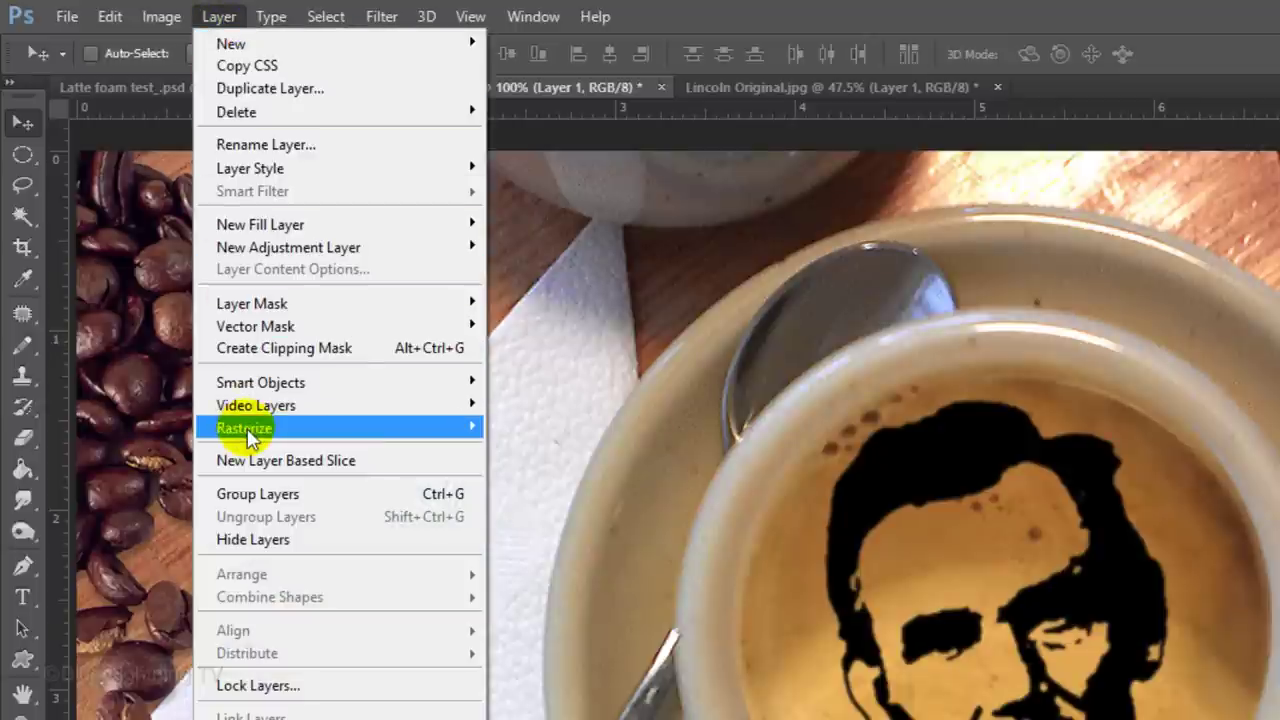
mouse_move(238, 430)
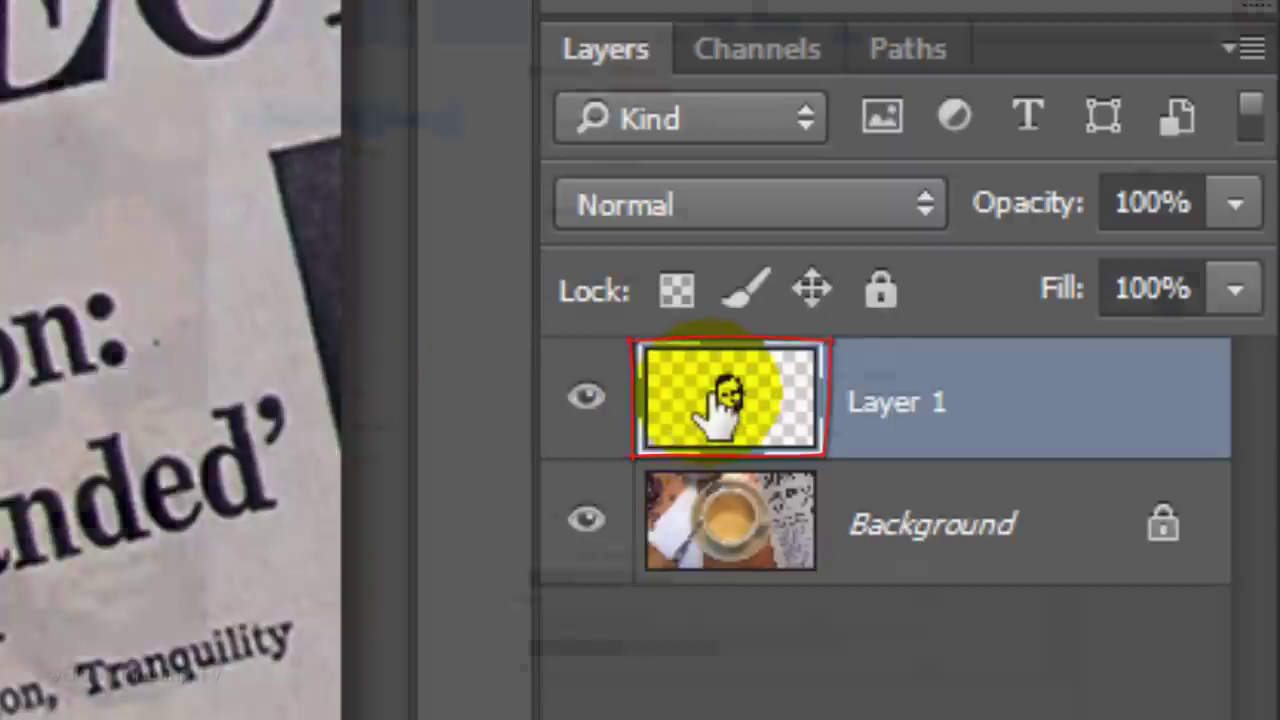
- Add a Color Overlay to the head layer in dark brown 3c2310 with Normal blending and 100% opacity
double_click(722, 400)
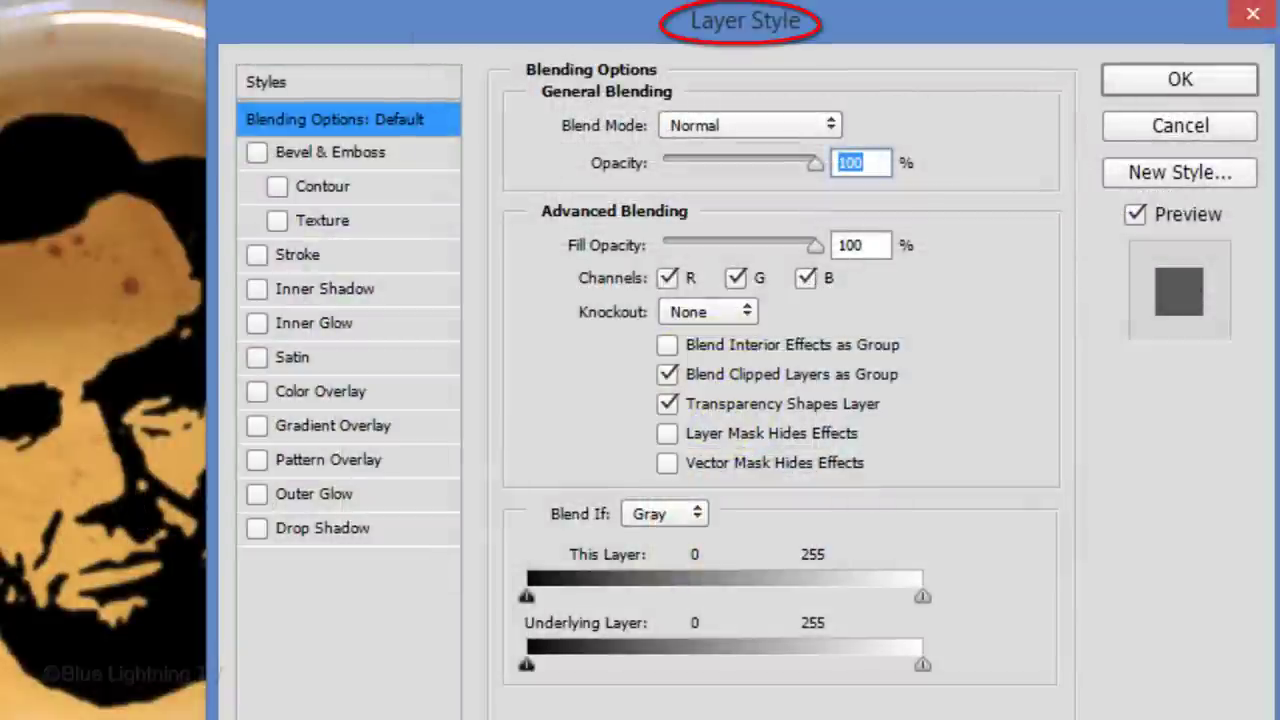
left_click(340, 393)
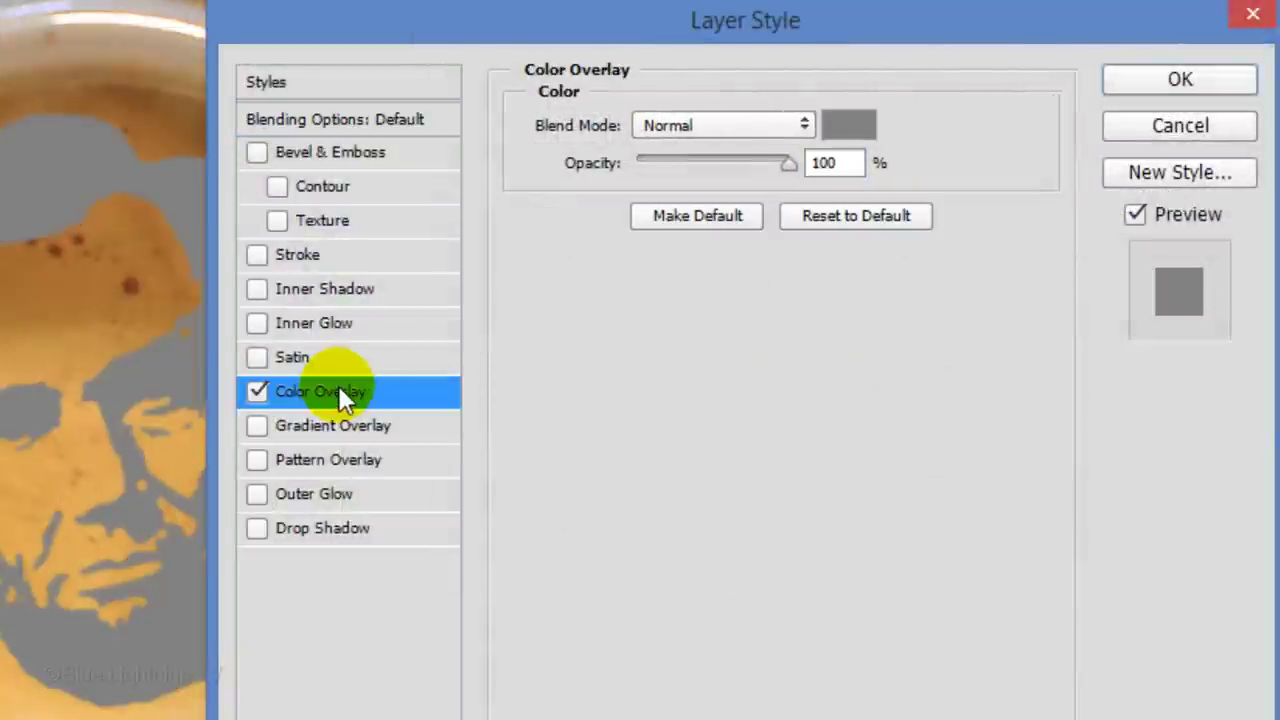
left_click(834, 128)
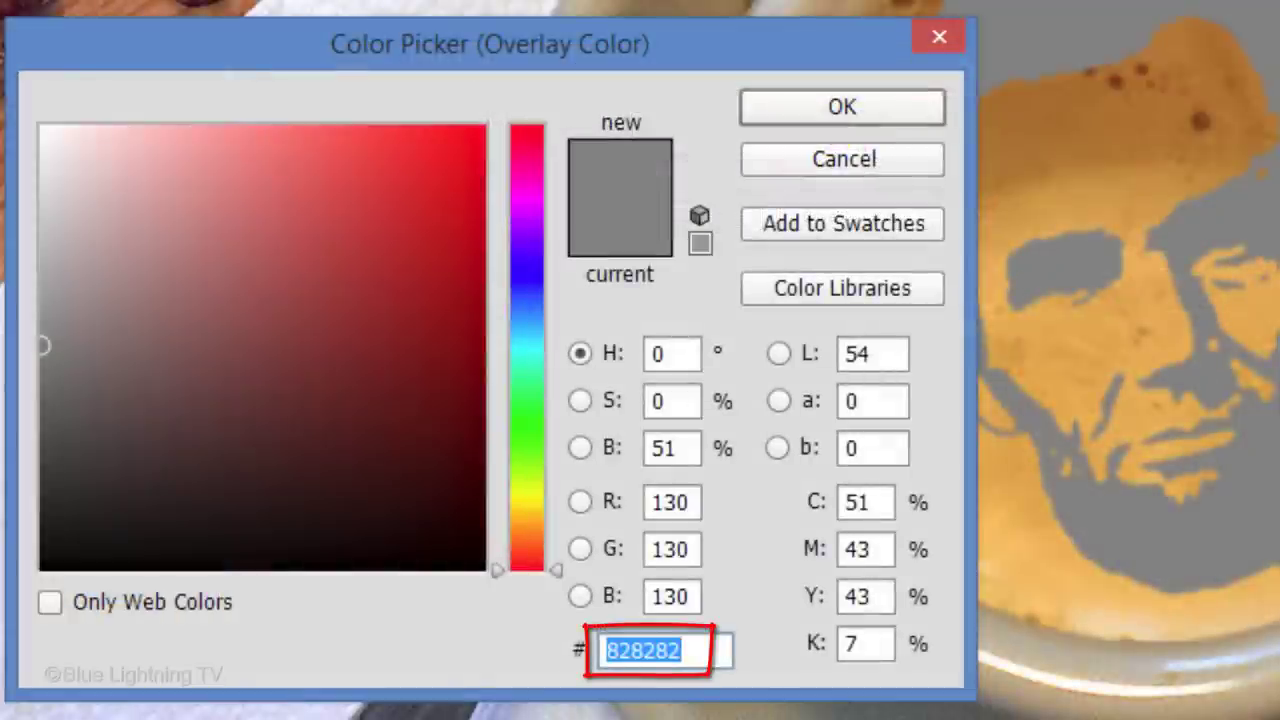
type("3c2310")
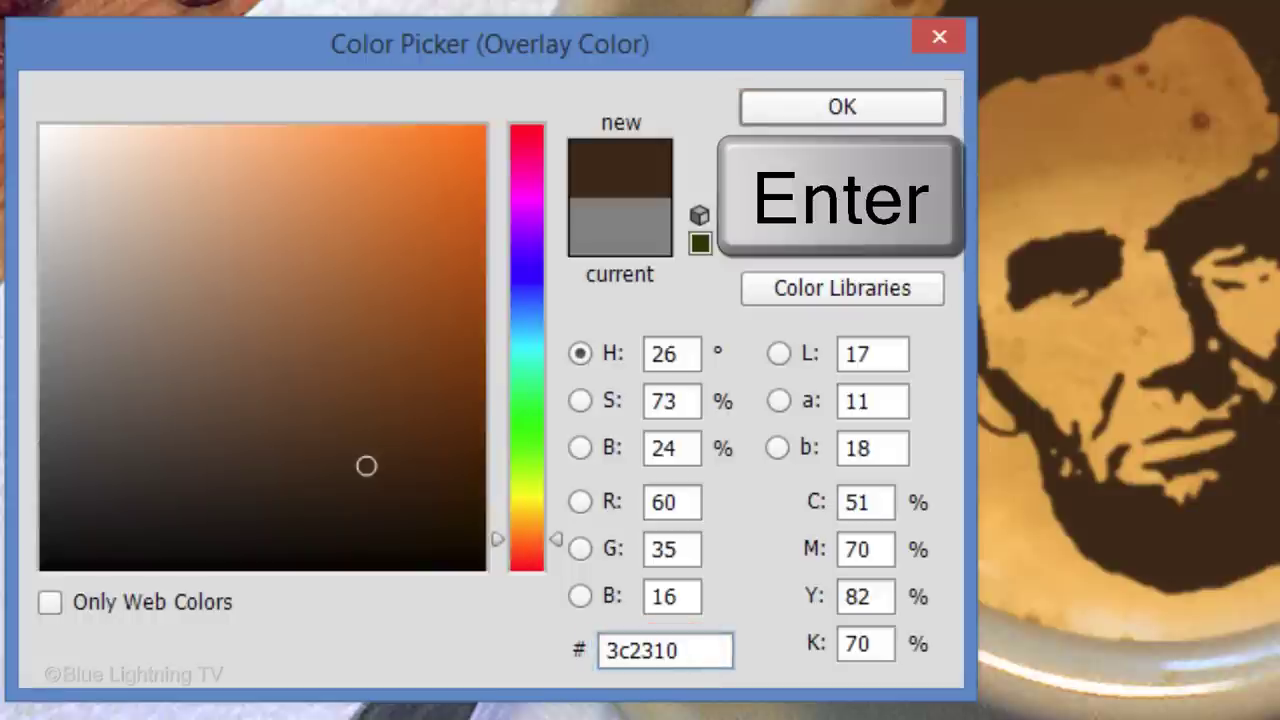
key("Return")
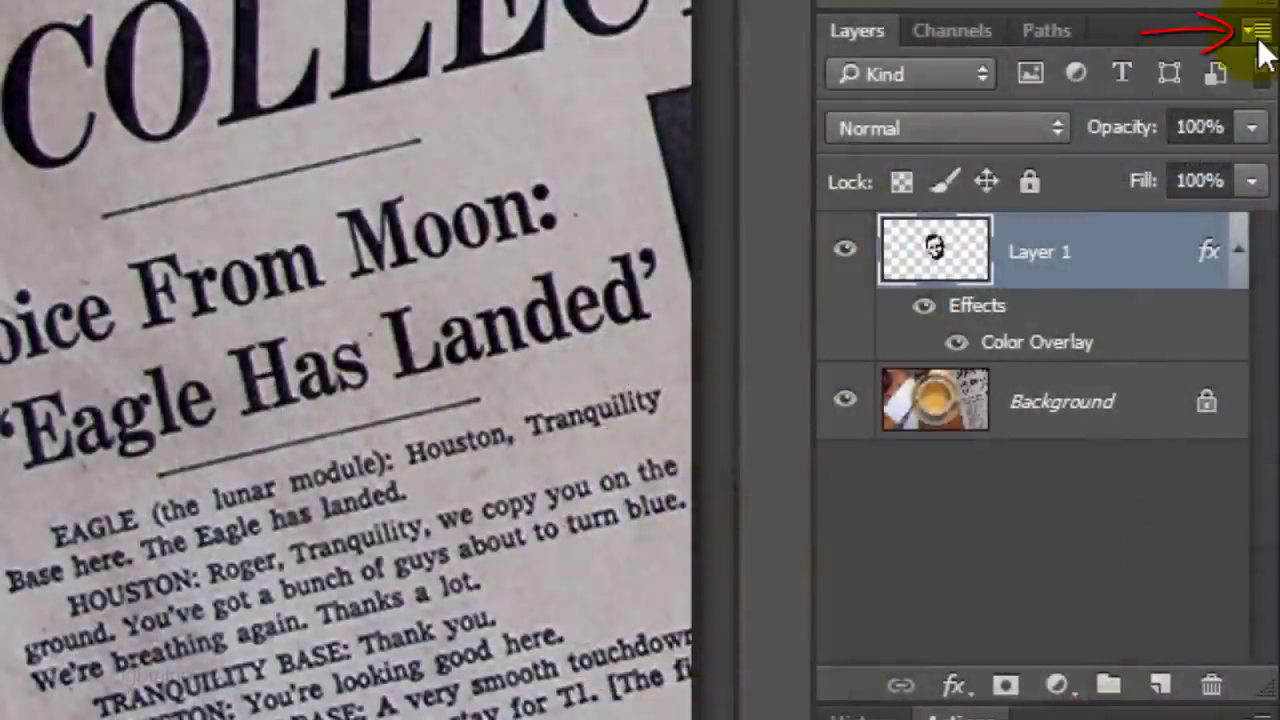
- Convert the head layer to a Smart Object and set its blend mode to Linear Burn
left_click(1259, 40)
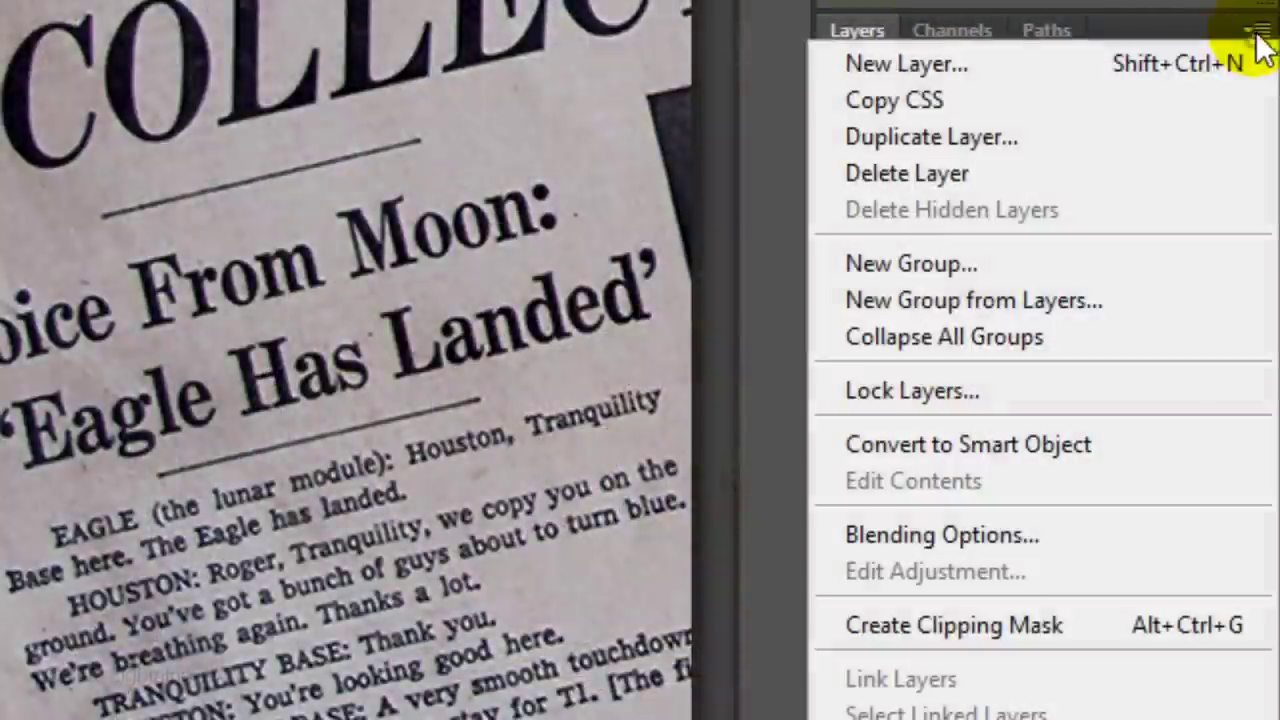
left_click(1154, 445)
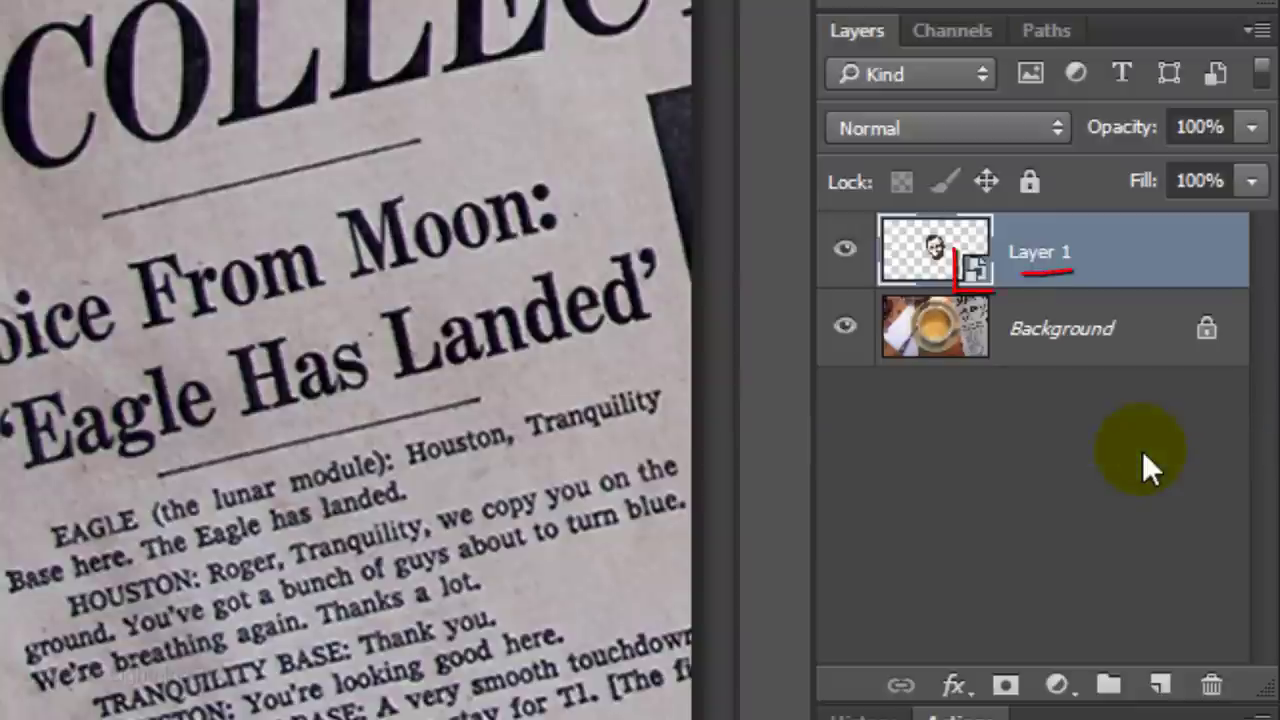
left_click(998, 126)
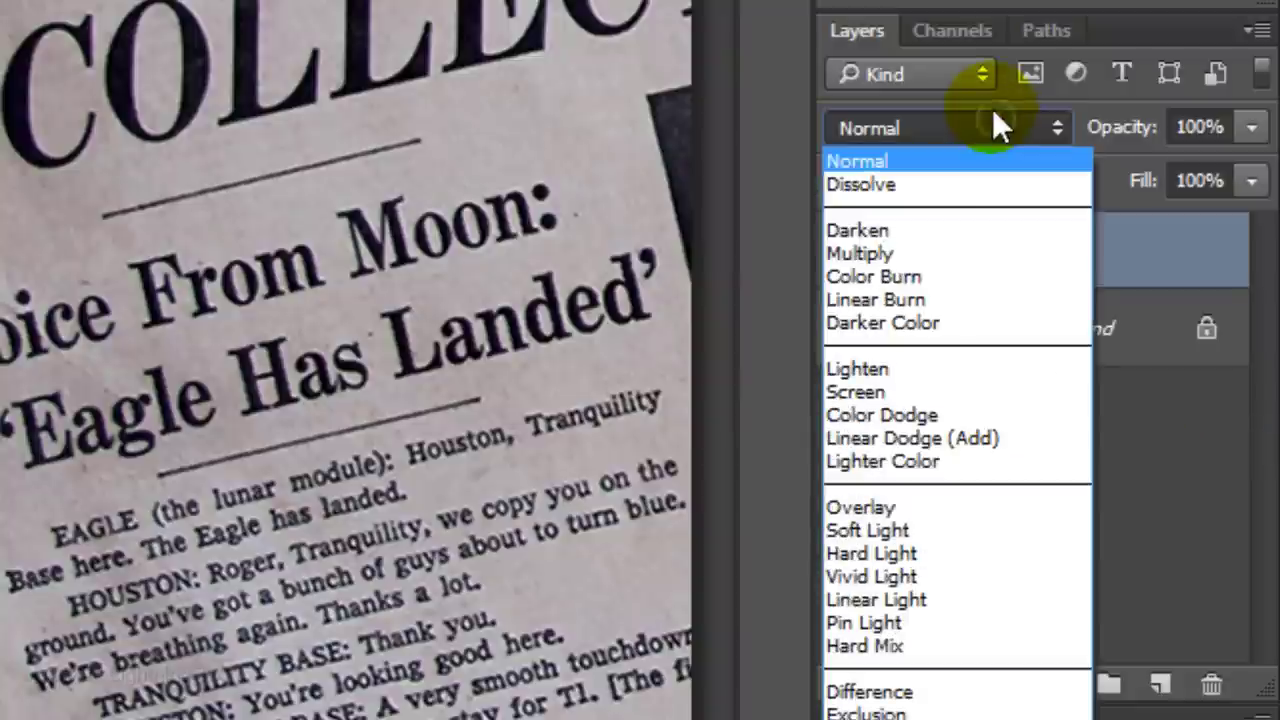
left_click(934, 300)
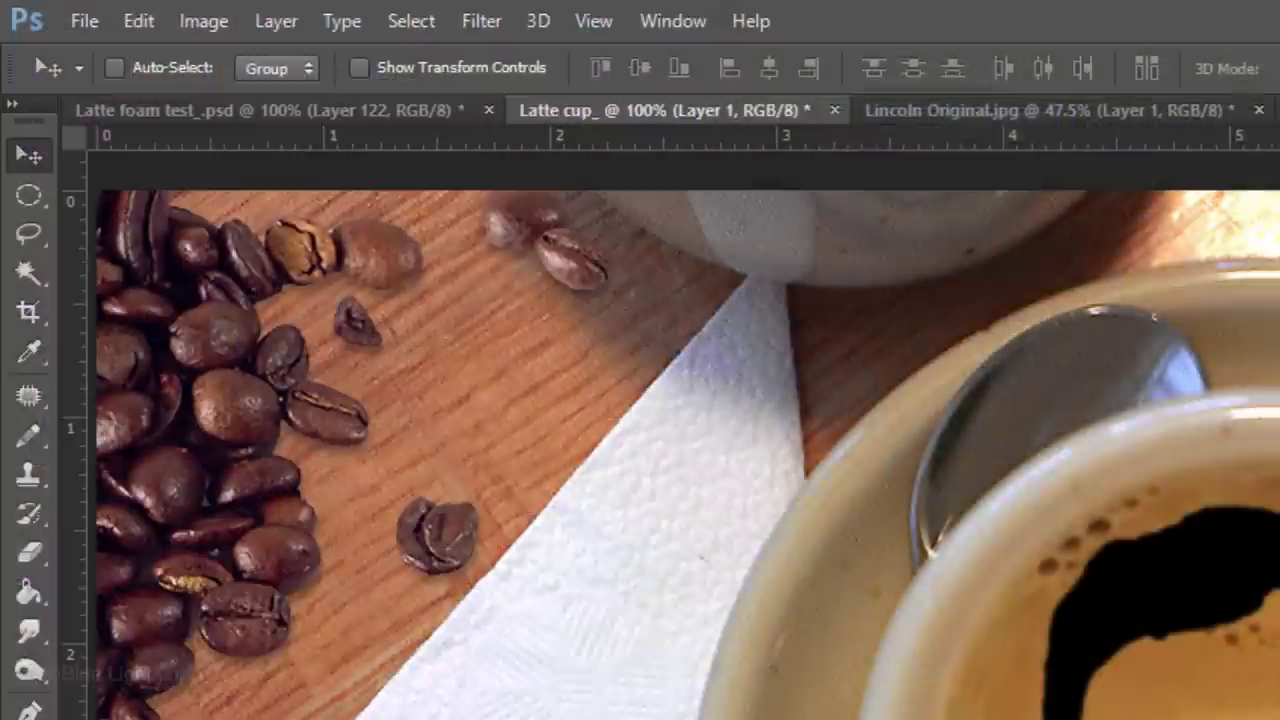
- Apply a Gaussian Blur smart filter to the head layer
left_click(483, 28)
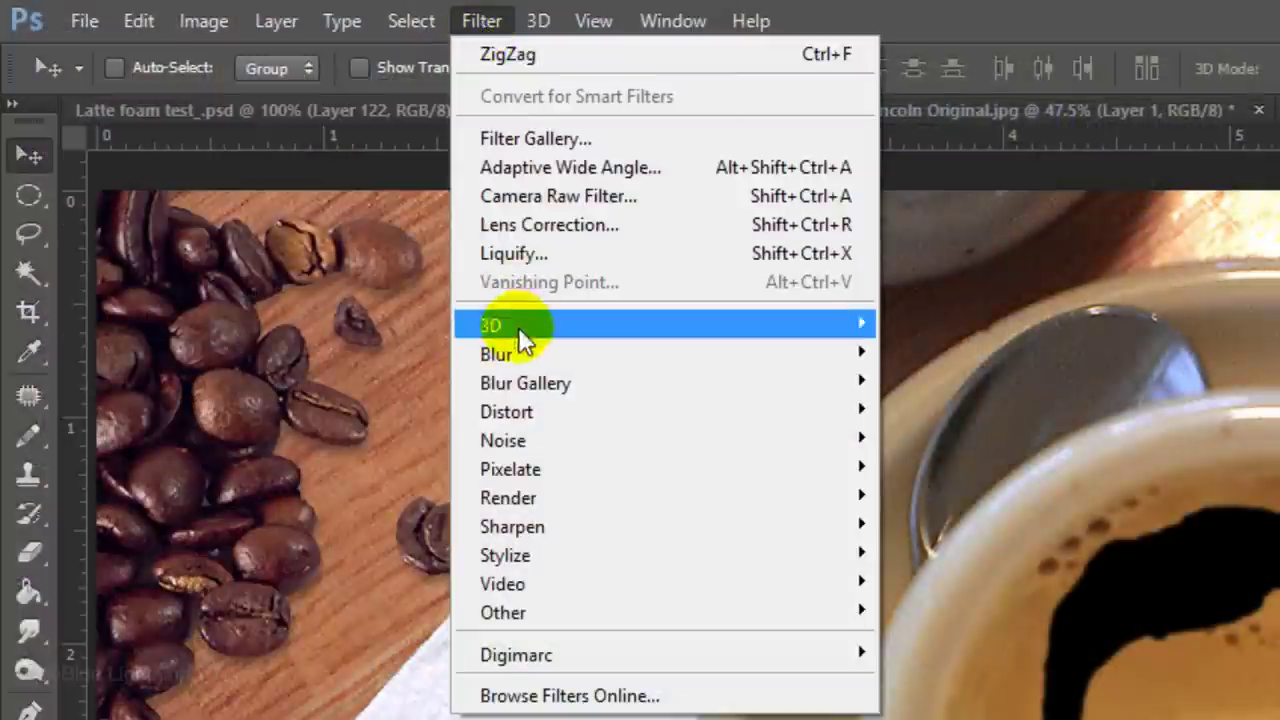
mouse_move(520, 357)
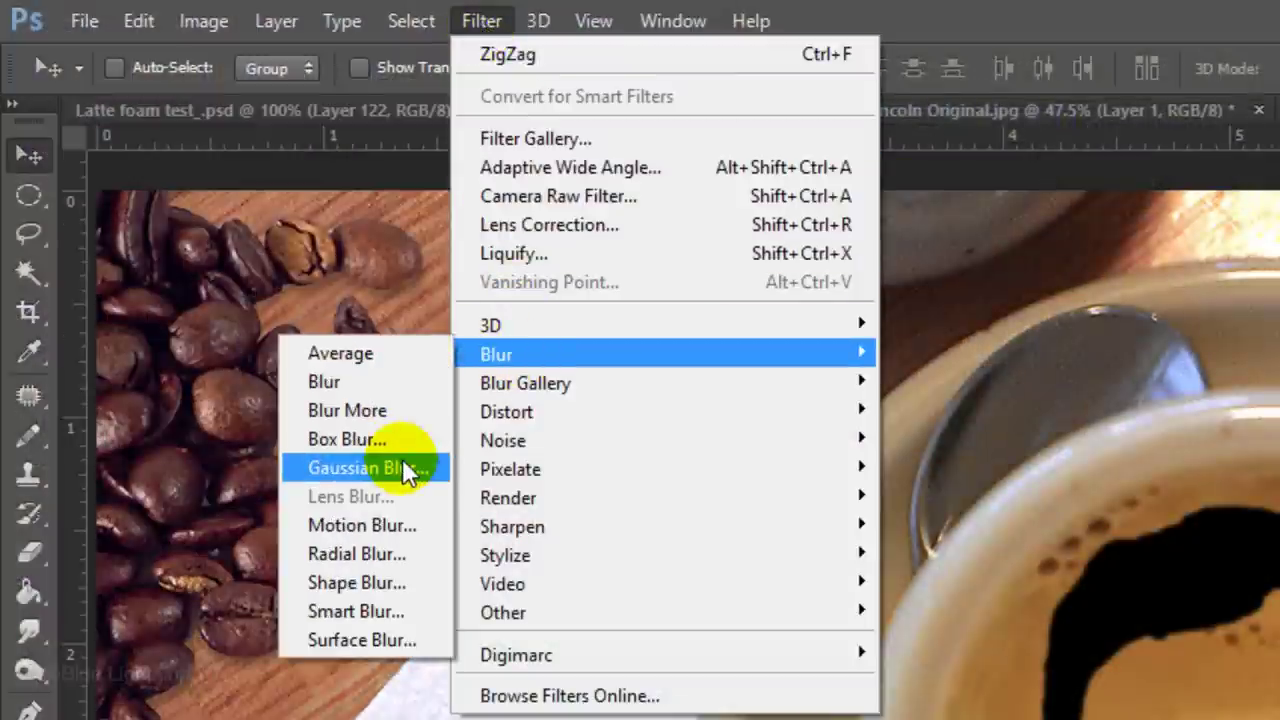
left_click(360, 468)
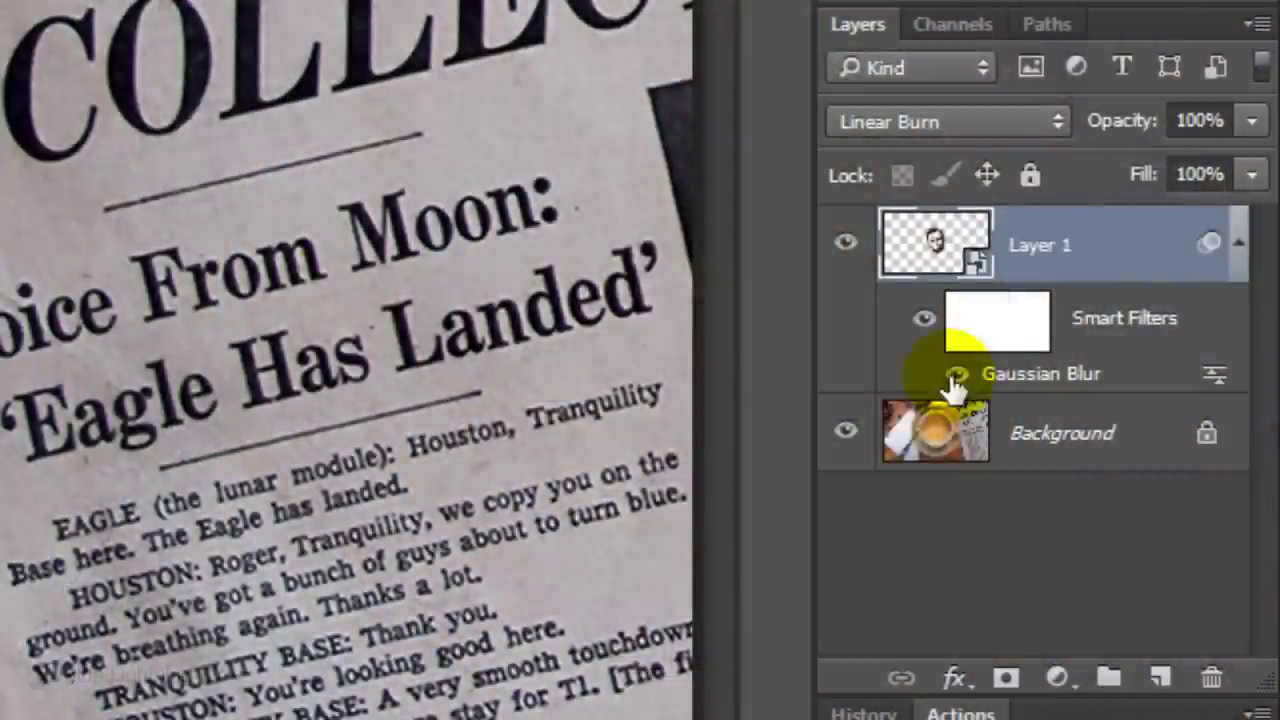
- Change the blending mode of the head layer's Gaussian Blur smart filter to Screen at 100% opacity
left_click(1213, 378)
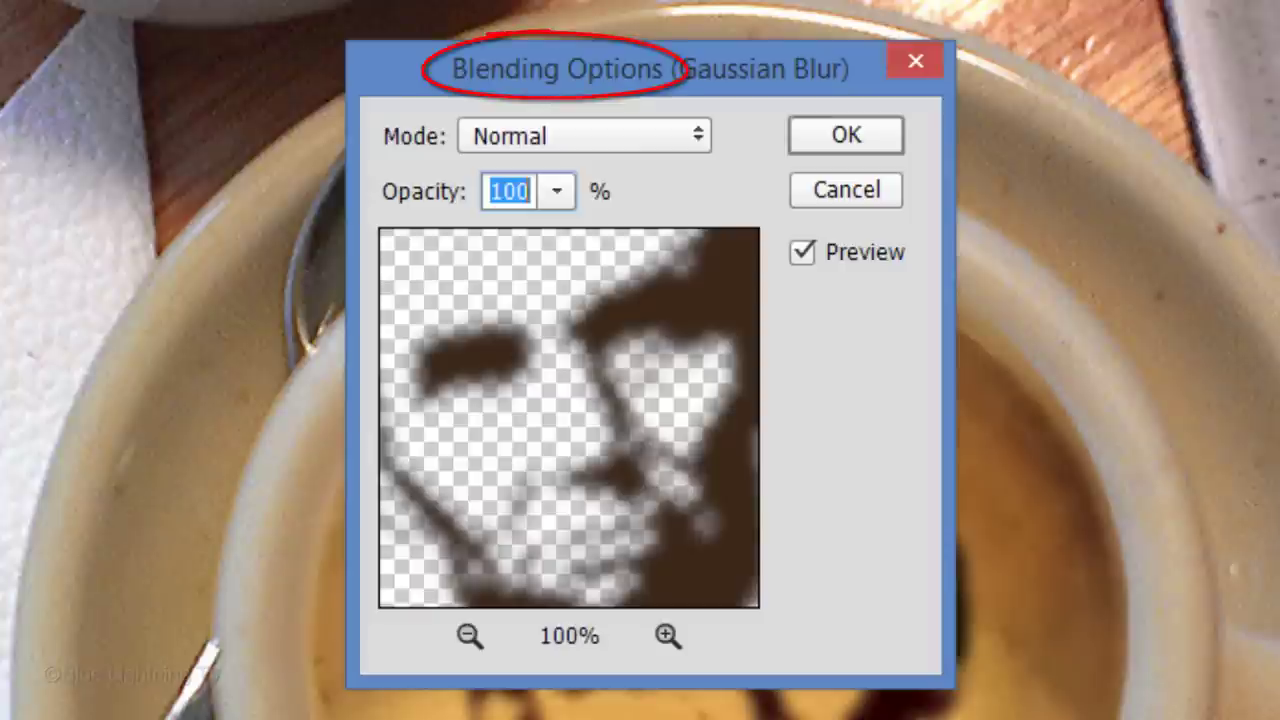
left_click(690, 135)
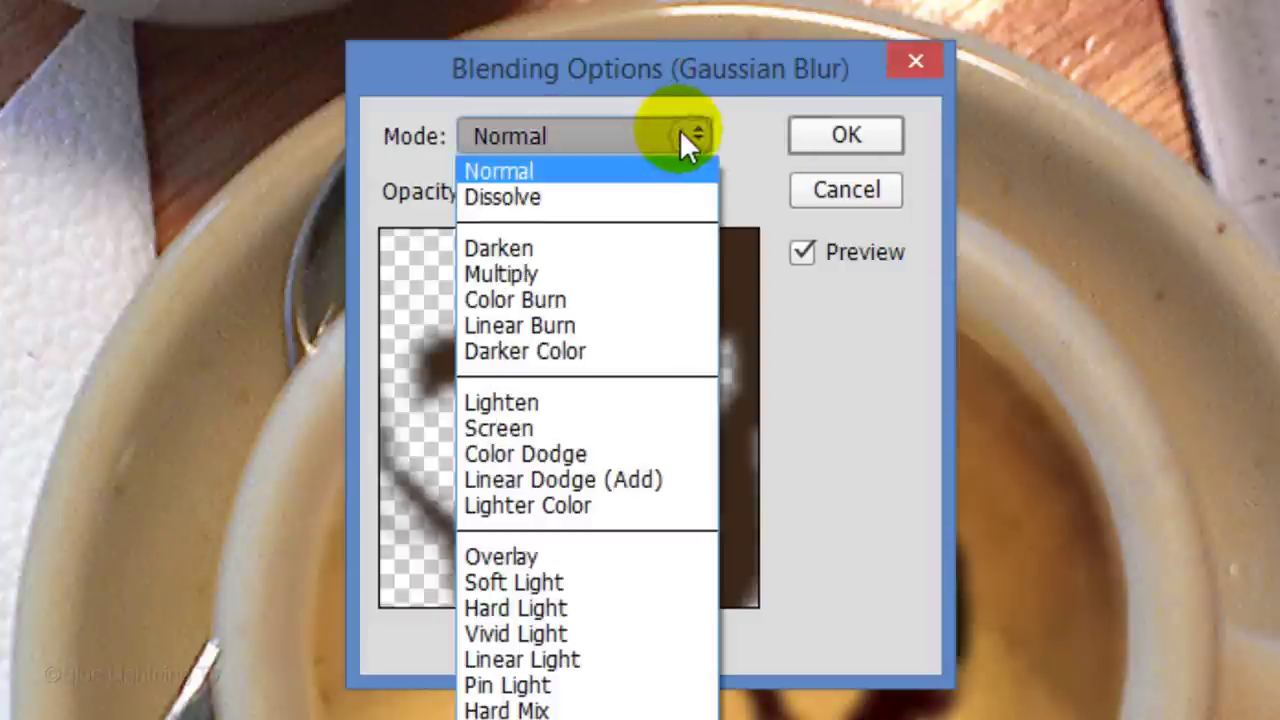
left_click(615, 428)
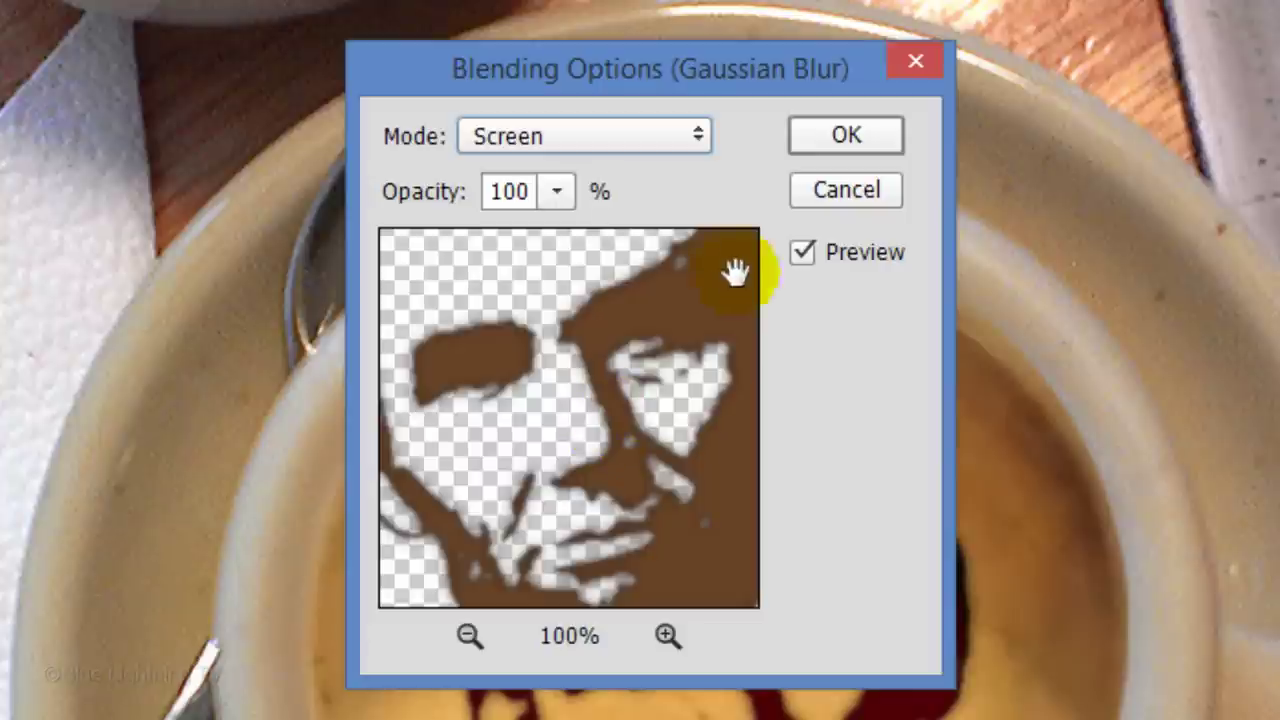
left_click(856, 138)
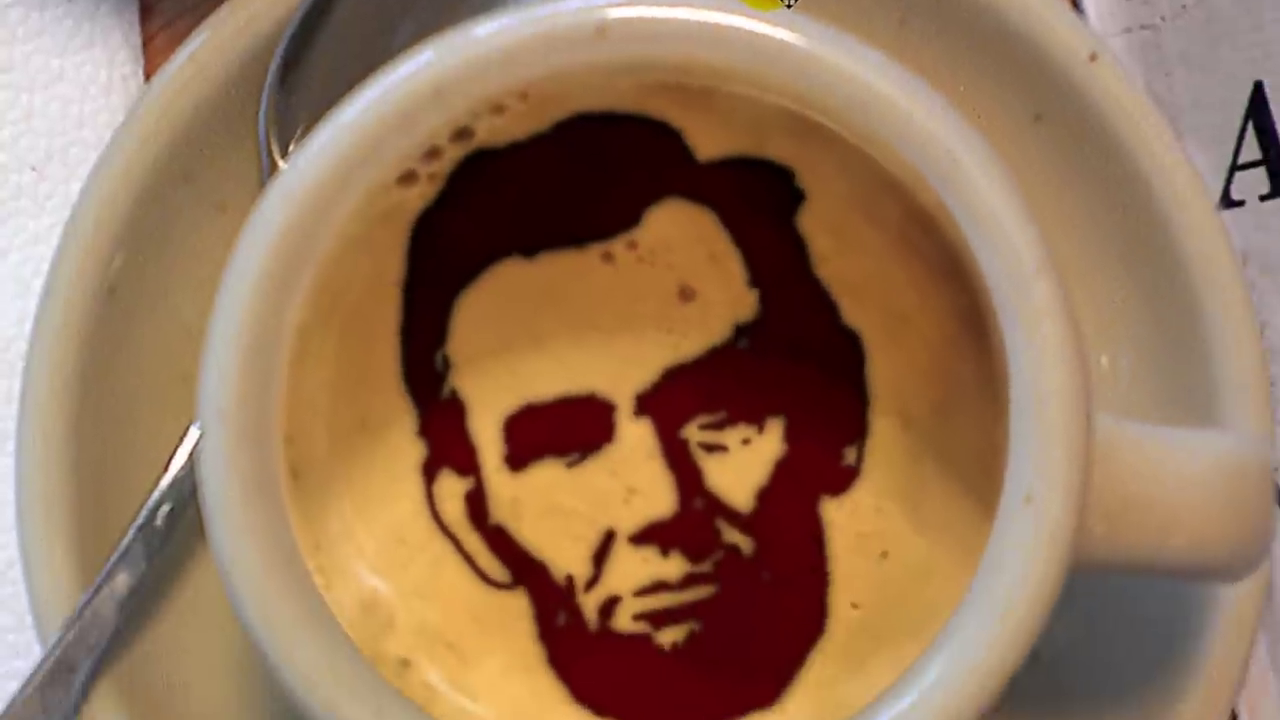
- Rotate the head layer 90 degrees clockwise and apply the transformation
key("ctrl+t")
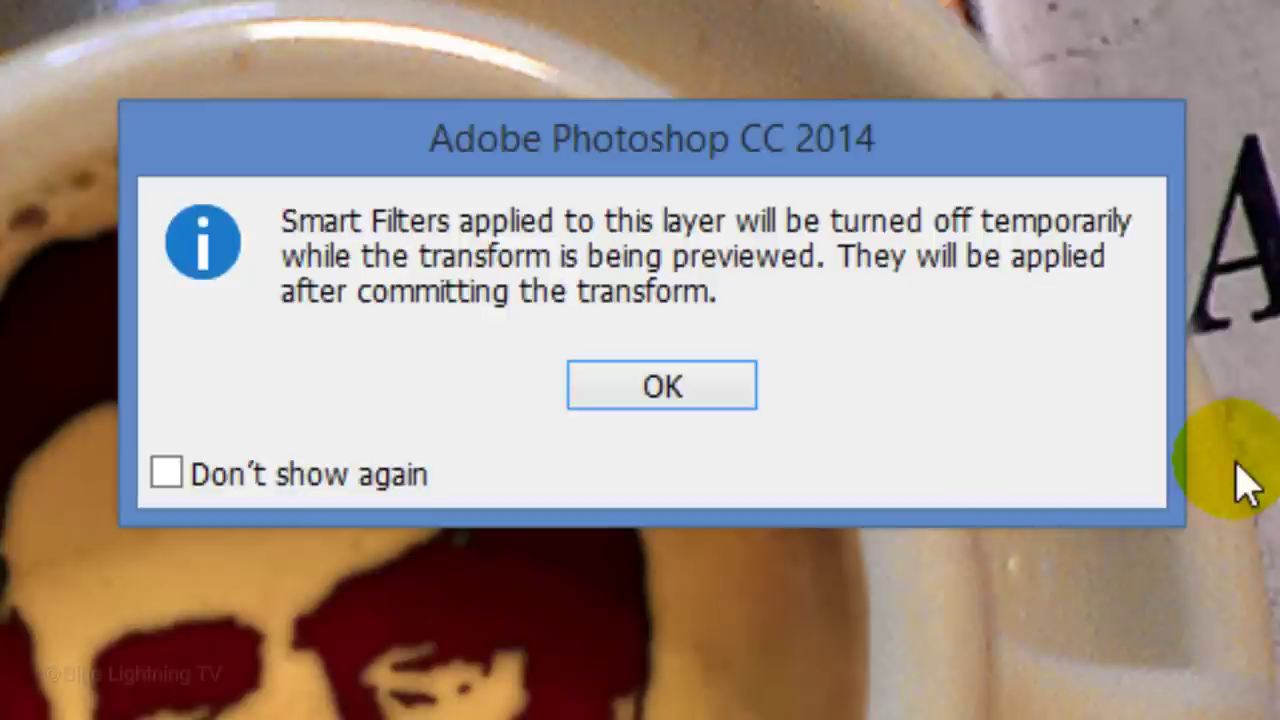
left_click(686, 386)
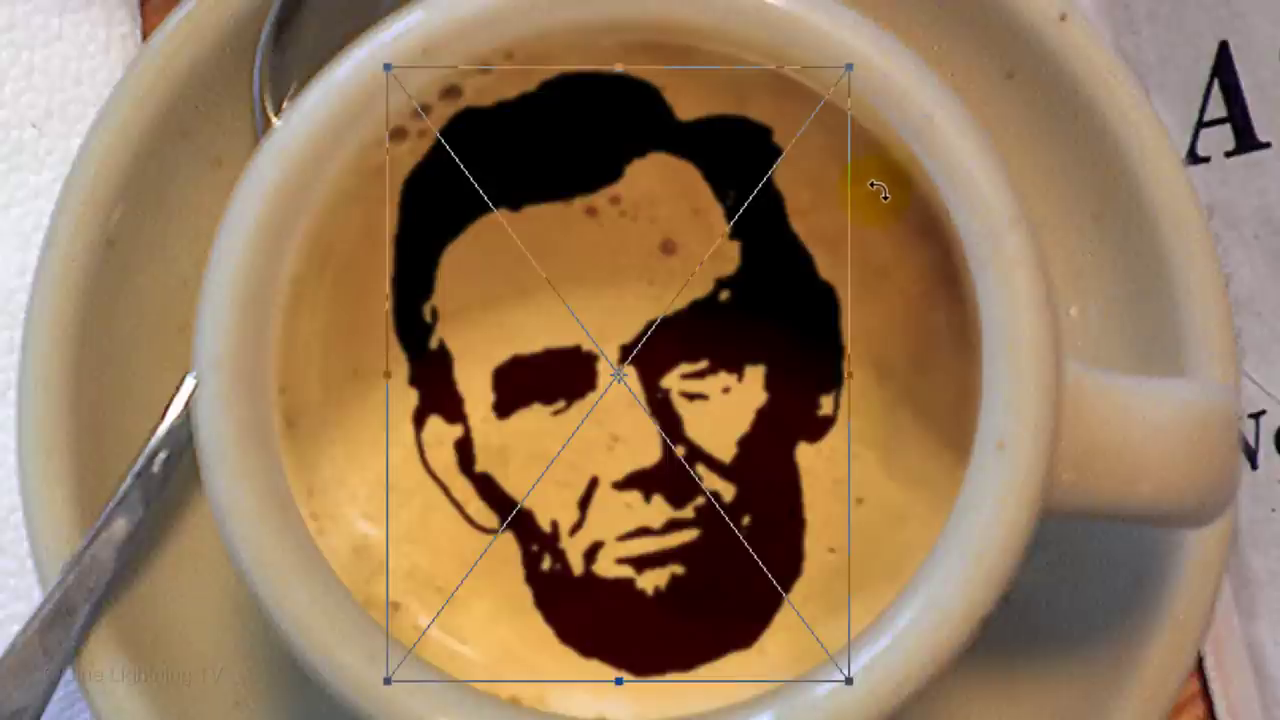
left_click(868, 57)
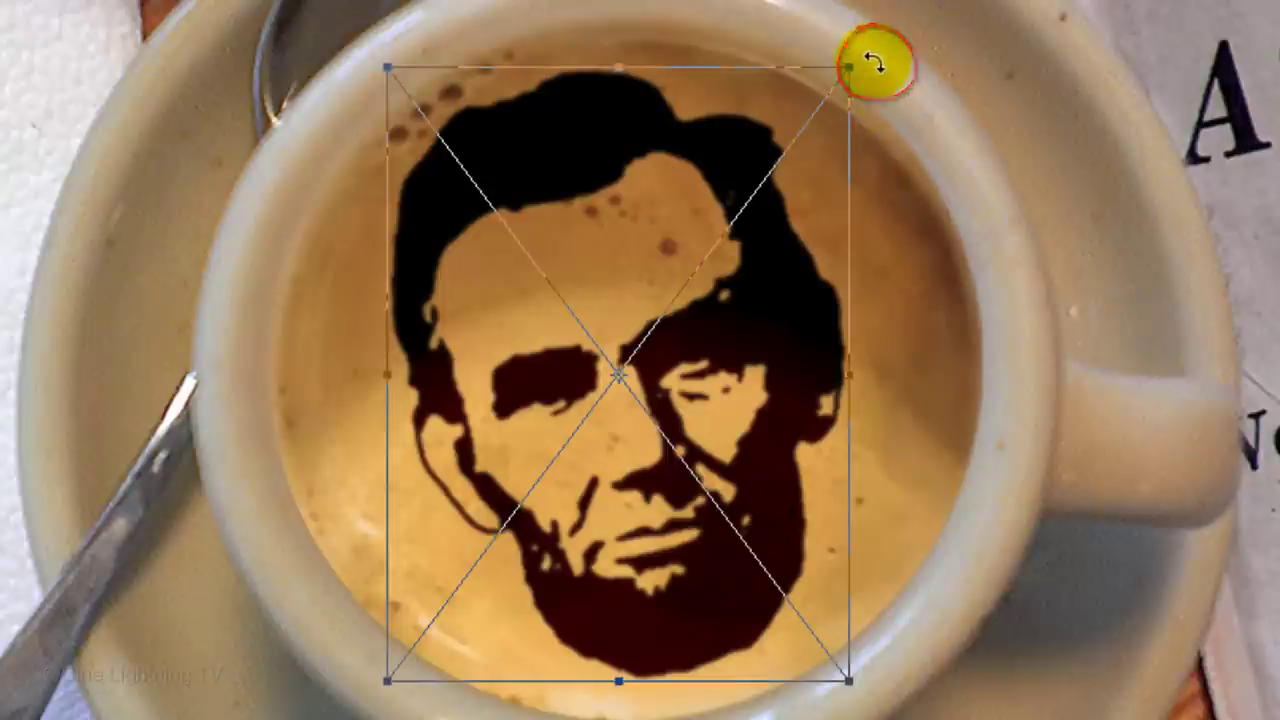
key("shift")
left_click_drag(873, 60, 963, 606)
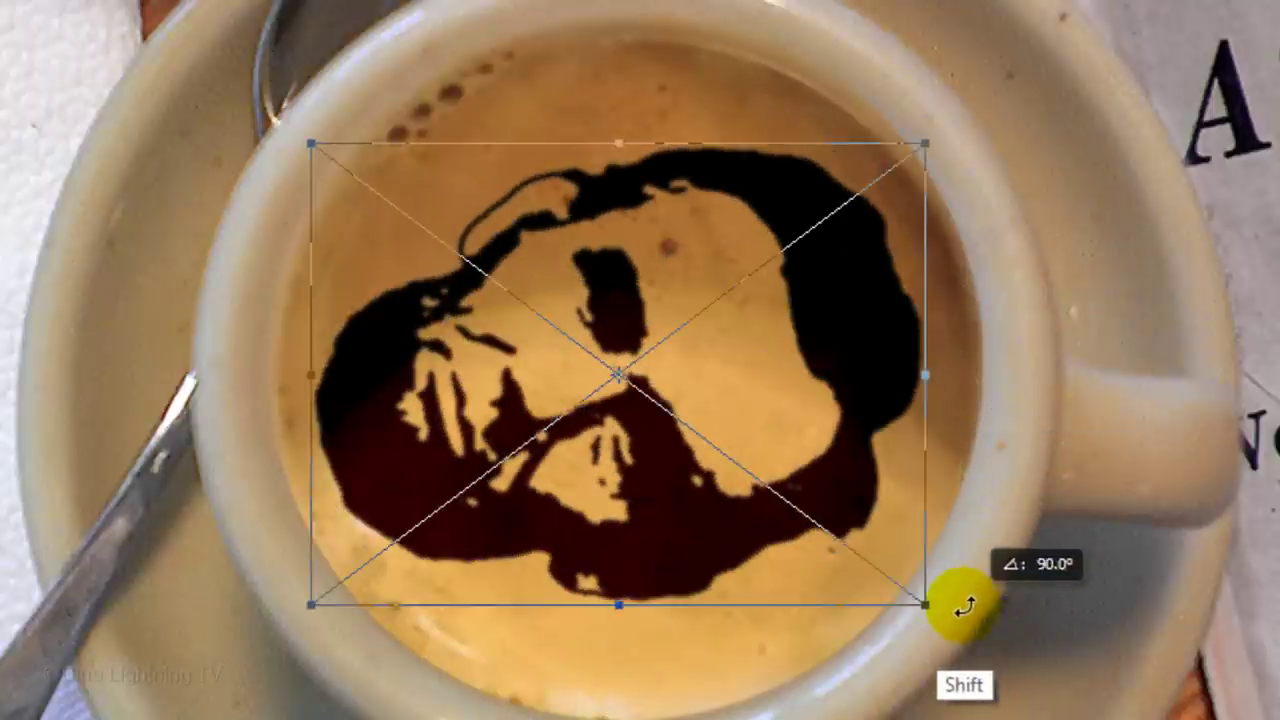
left_click_drag(963, 606, 946, 612)
key("Return")
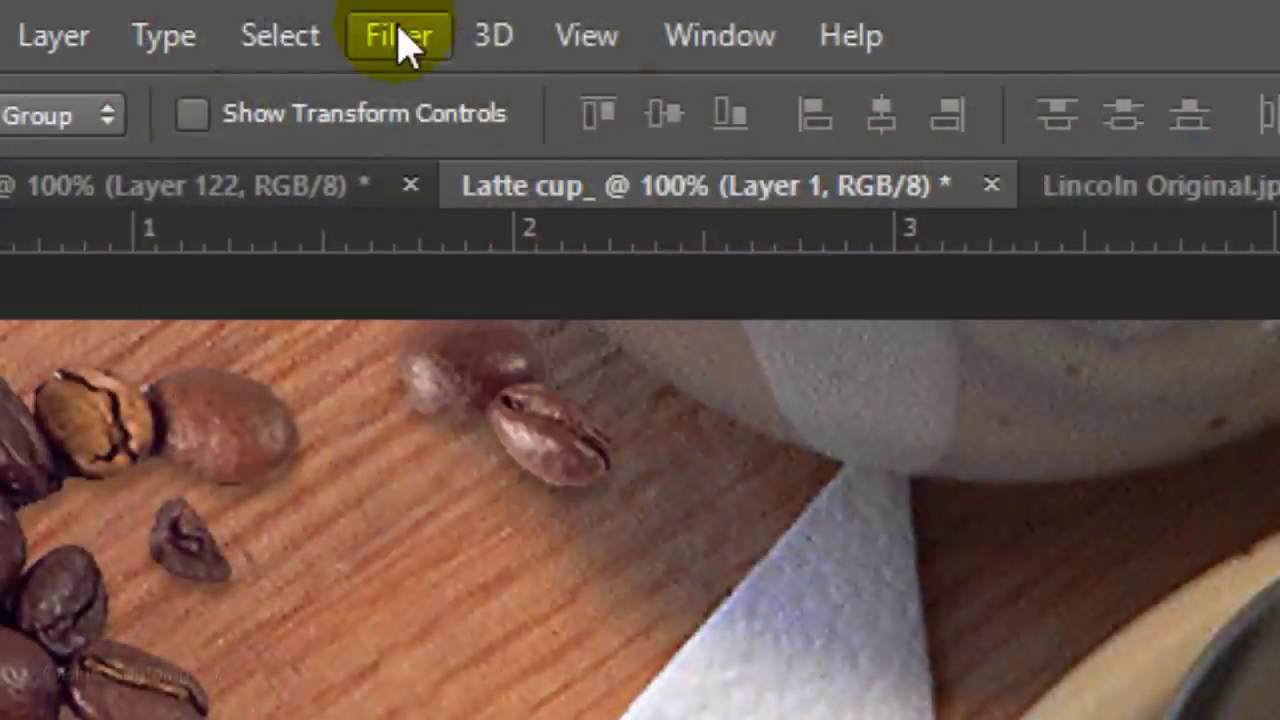
- Apply Plastic Wrap to the head with Highlight Strength 7, Detail 15 and Smoothness 4, and convert the layer to a Smart Object
left_click(398, 32)
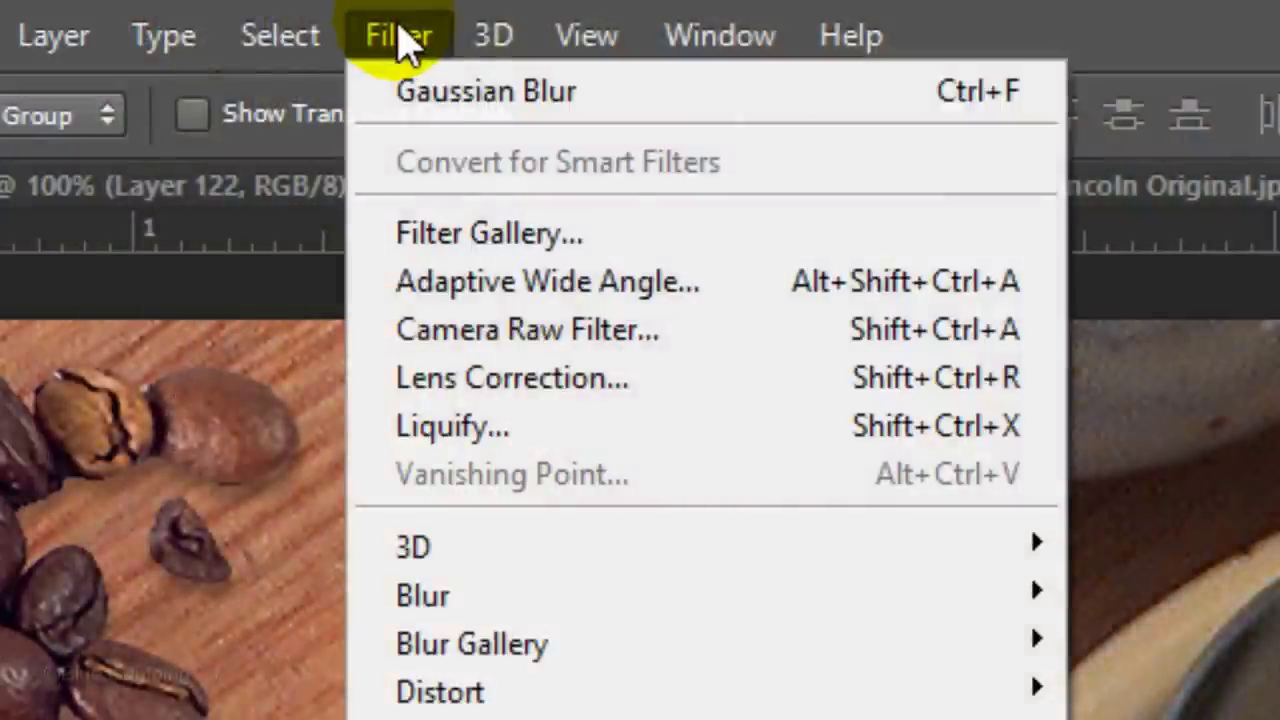
left_click(478, 238)
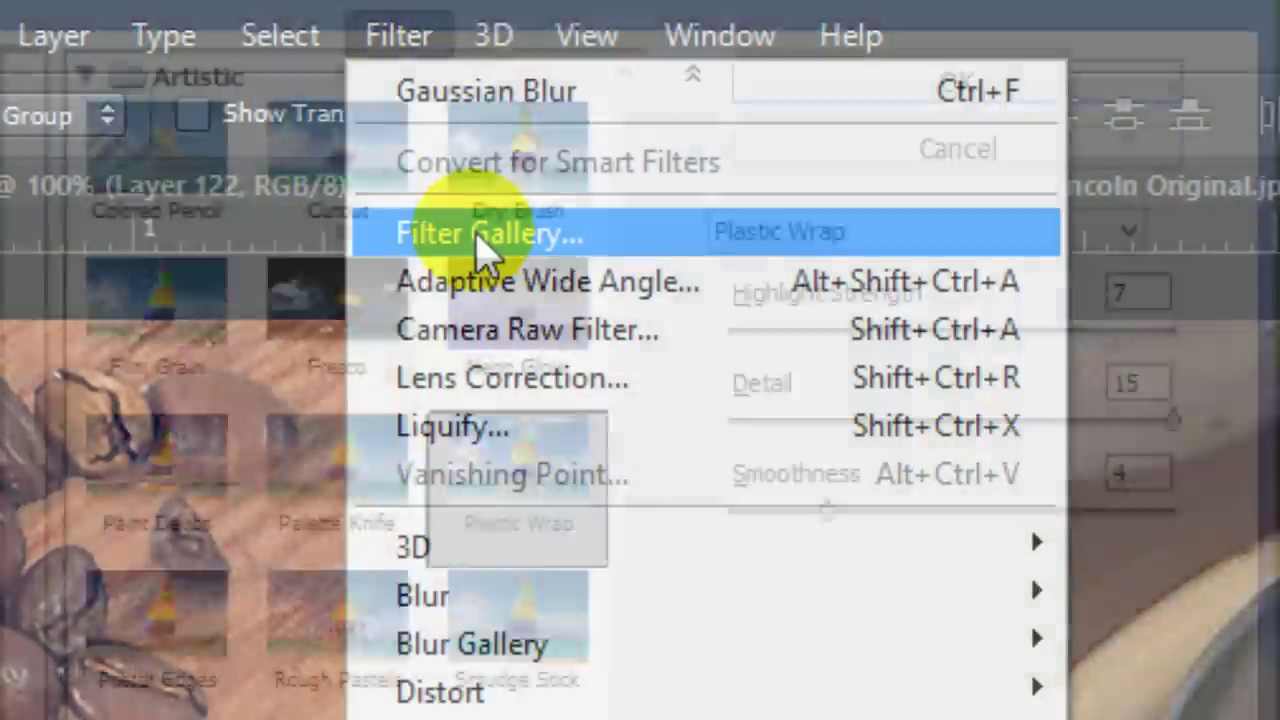
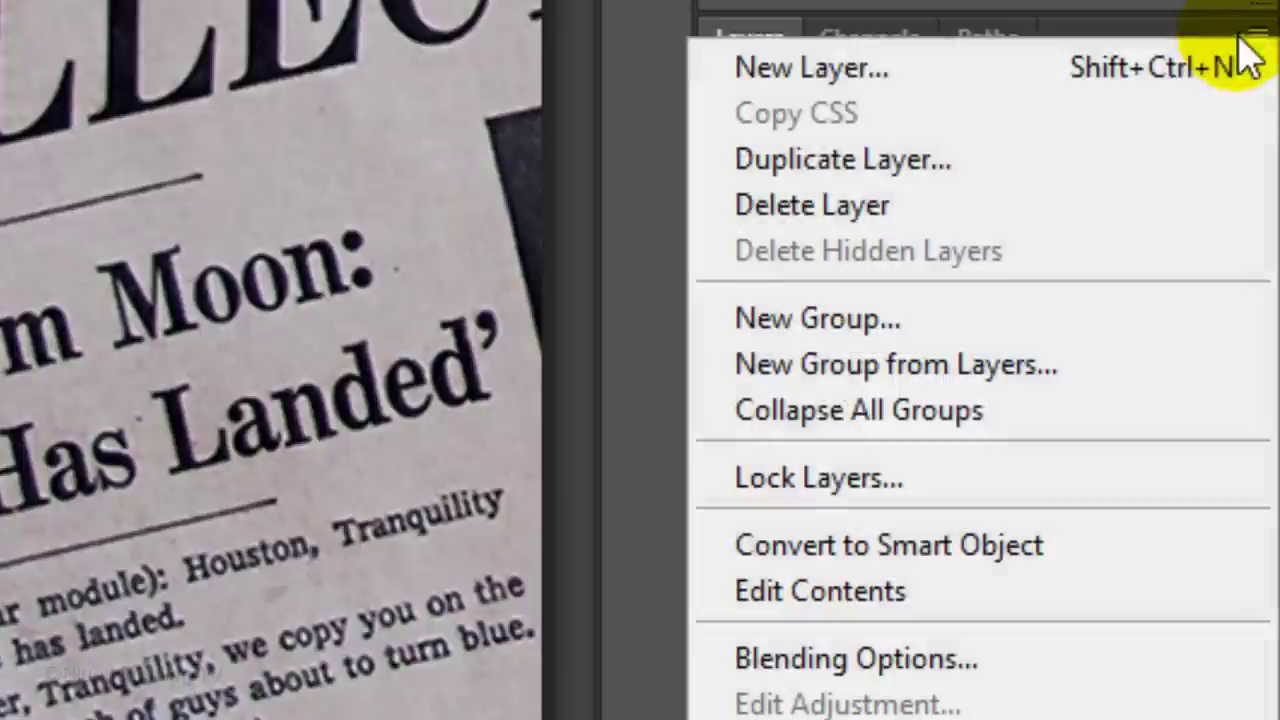
left_click(1113, 565)
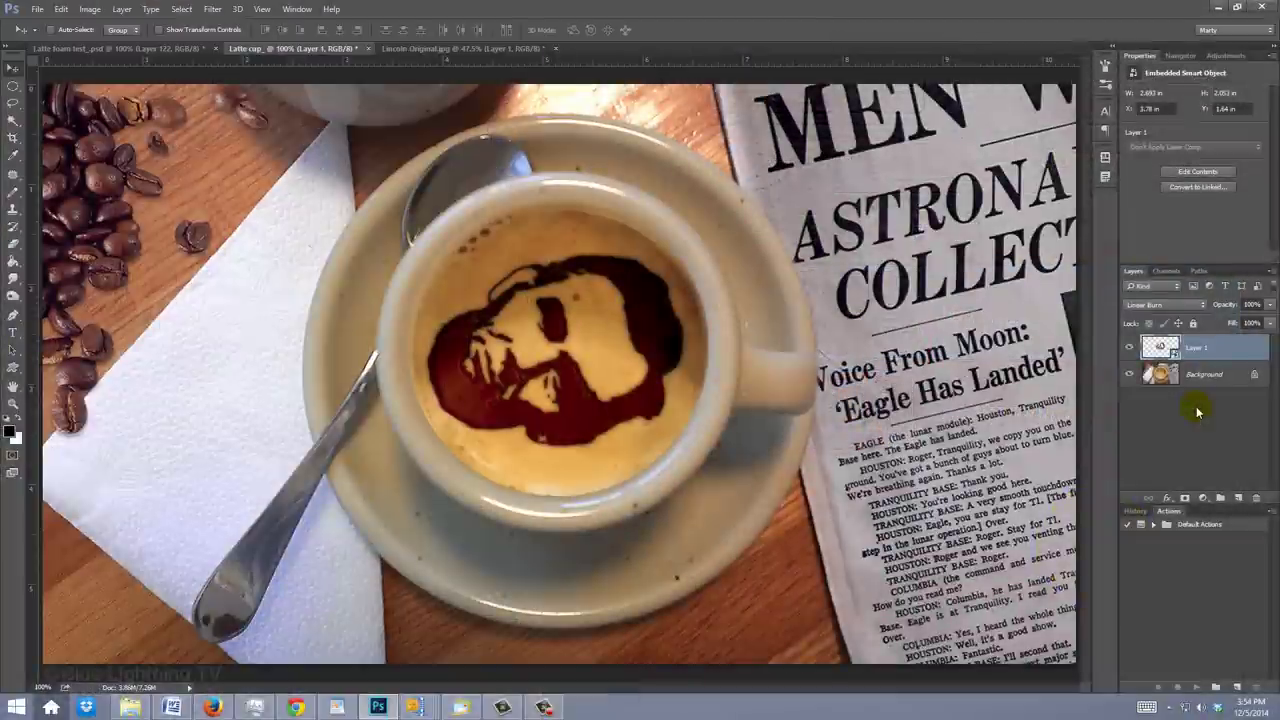
- Rotate the head layer 90 degrees counterclockwise to stand it upright, and reposition it slightly within the coffee
key("ctrl+minus")
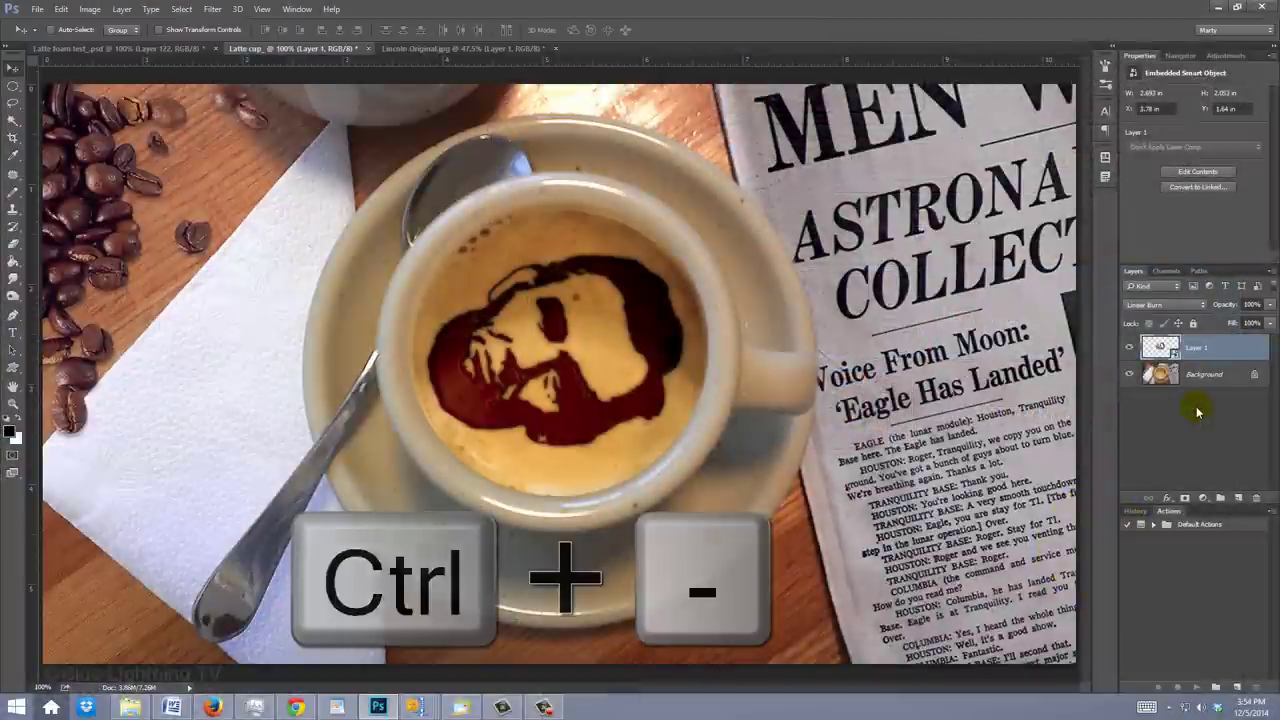
key("ctrl+minus")
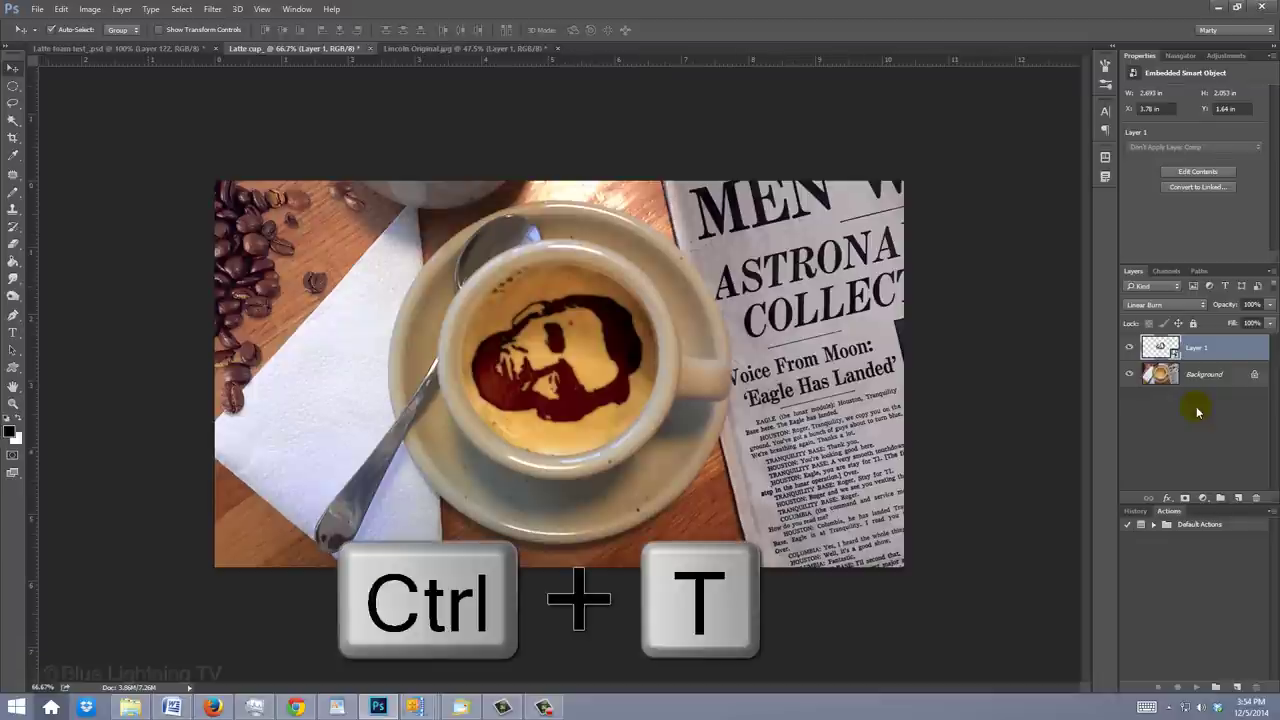
key("ctrl+t")
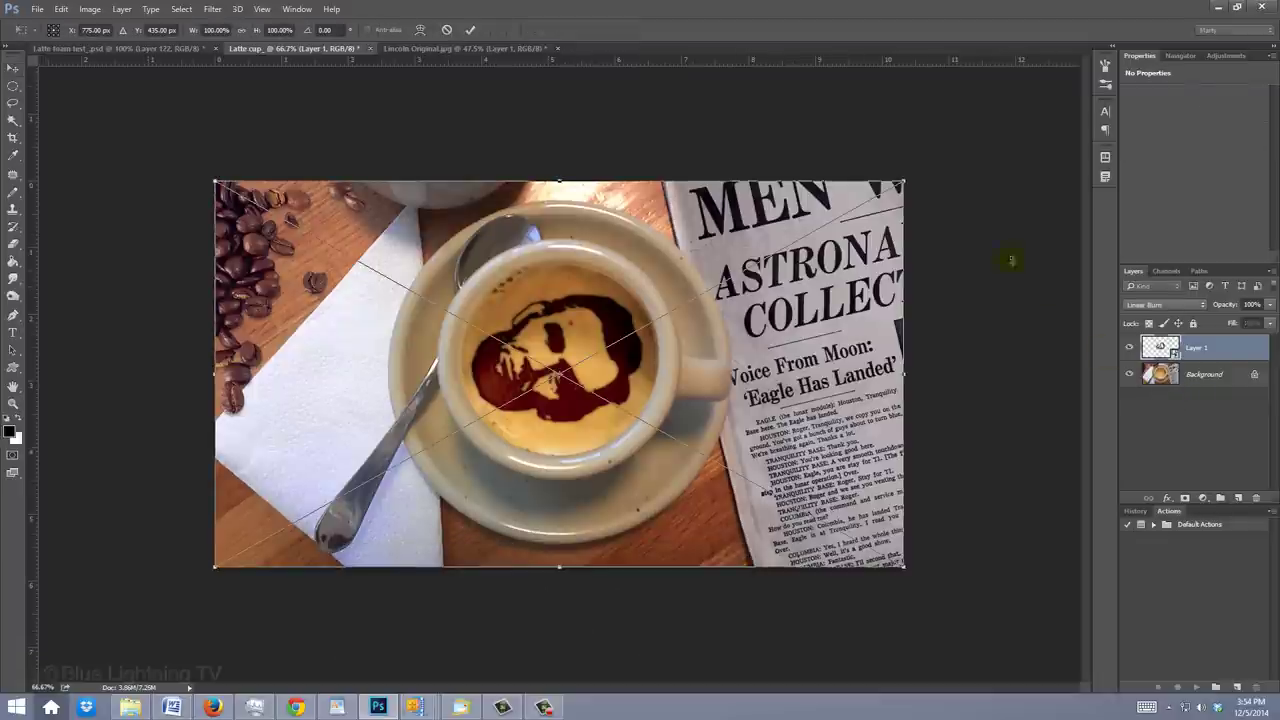
left_click_drag(927, 176, 436, 108)
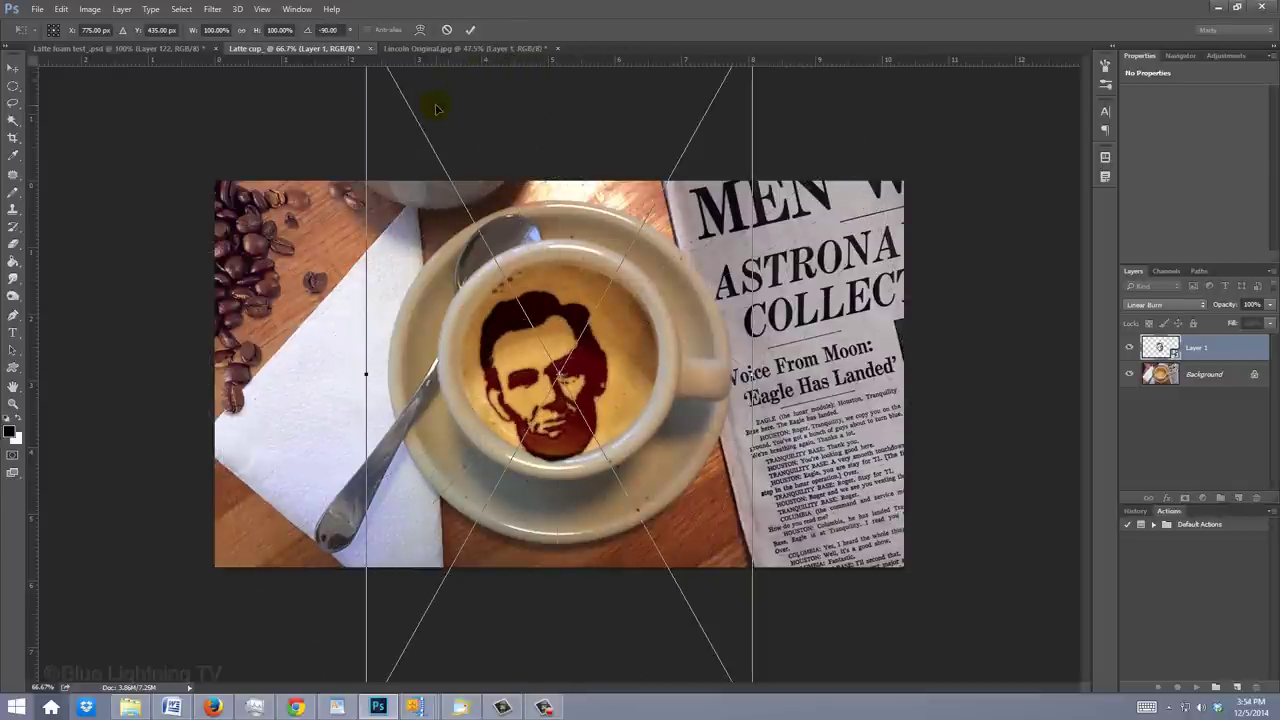
key("Return")
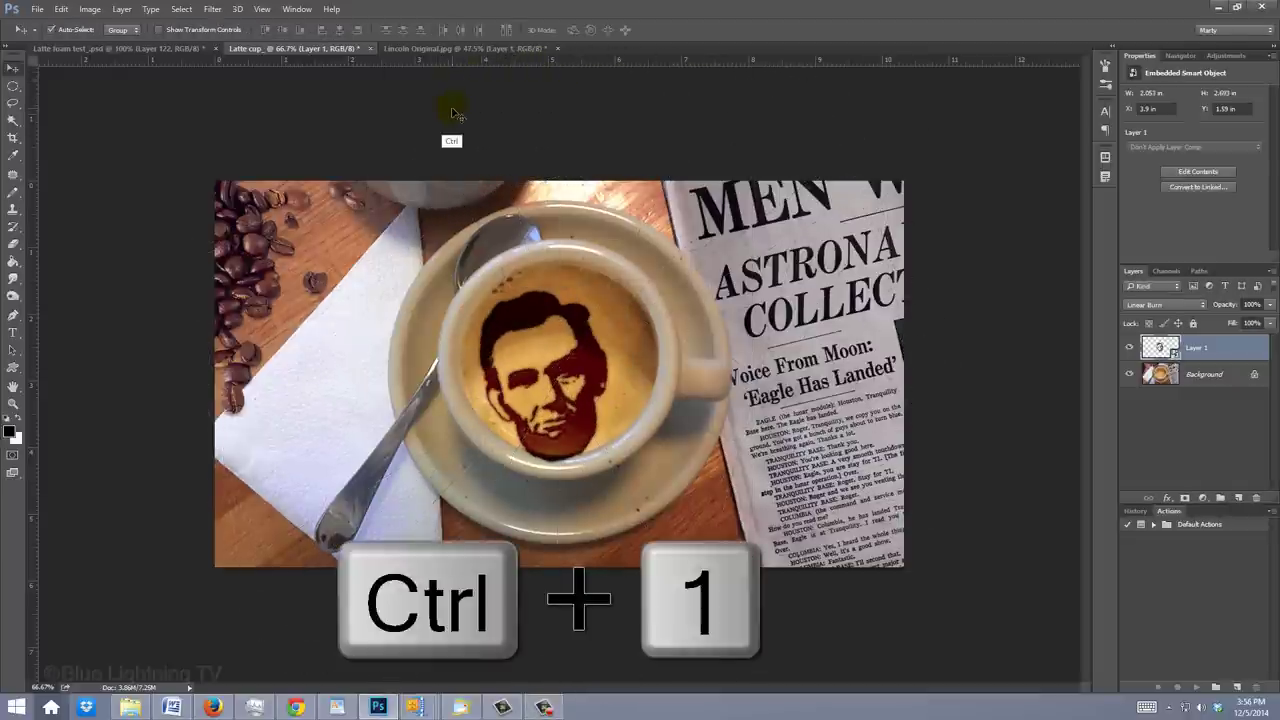
key("ctrl+1")
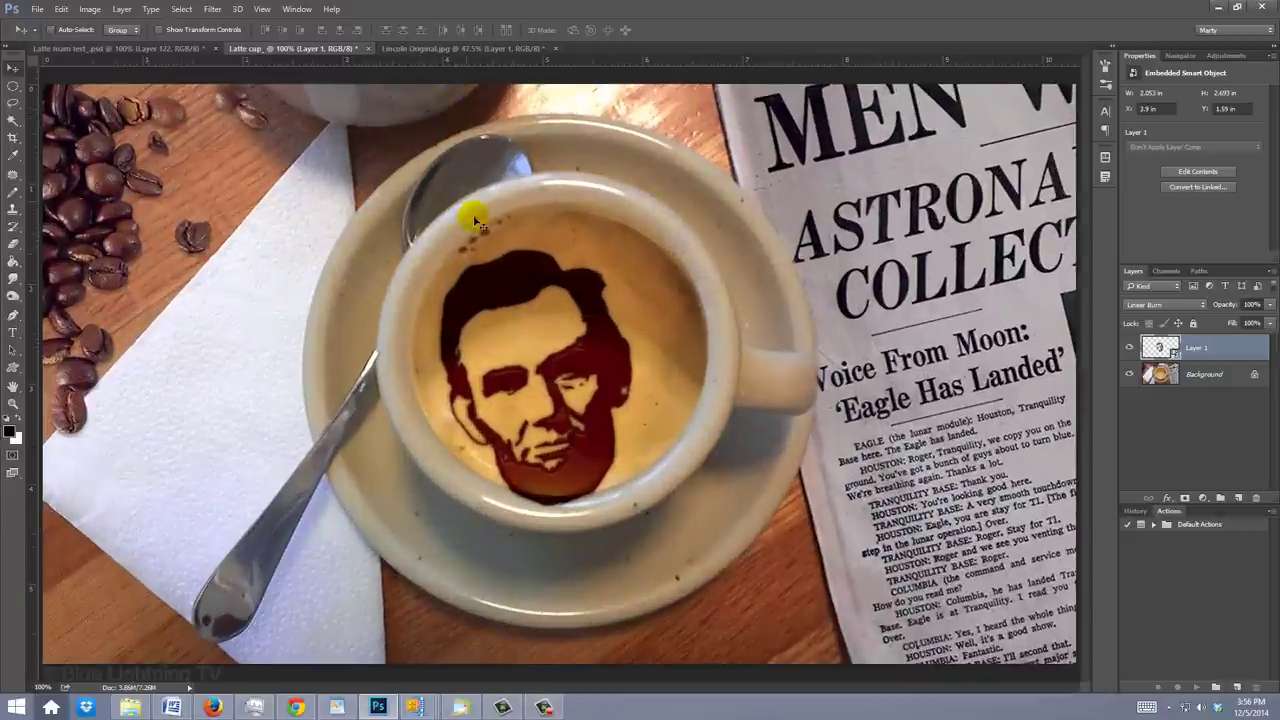
left_click_drag(533, 368, 542, 346)
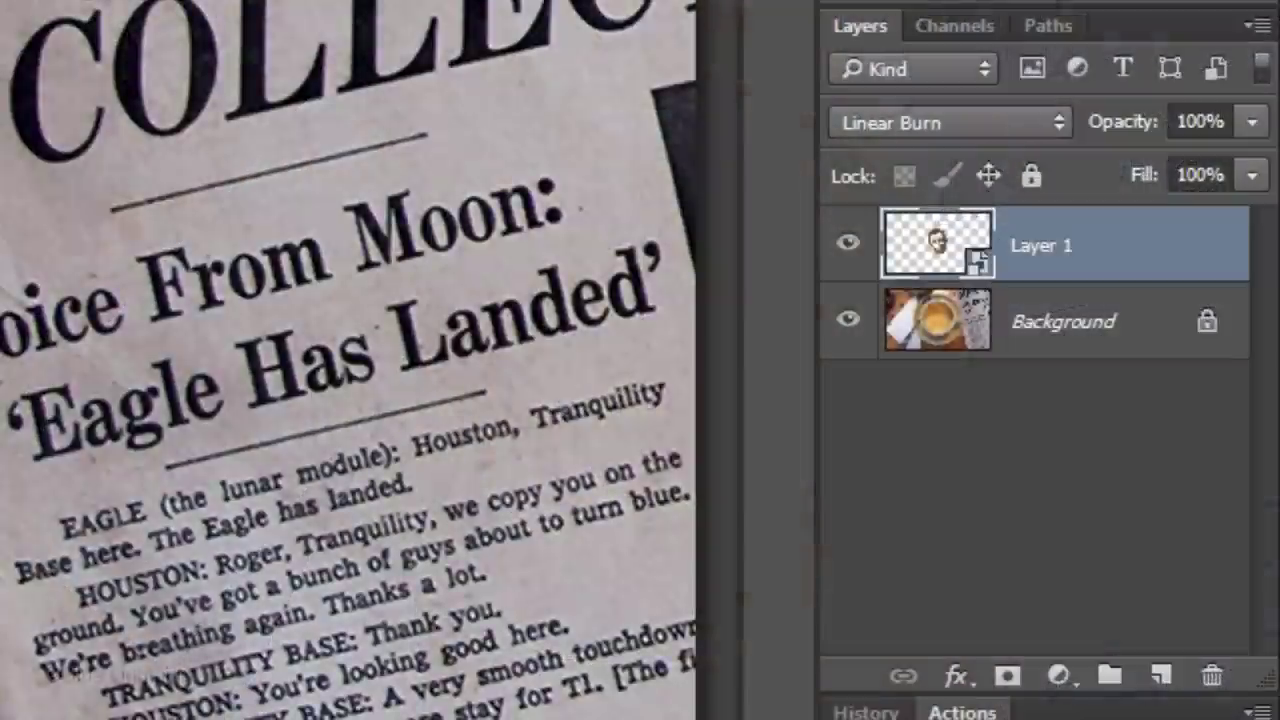
- Add a Bevel & Emboss effect to the head layer with the Emboss style
left_click(1145, 245)
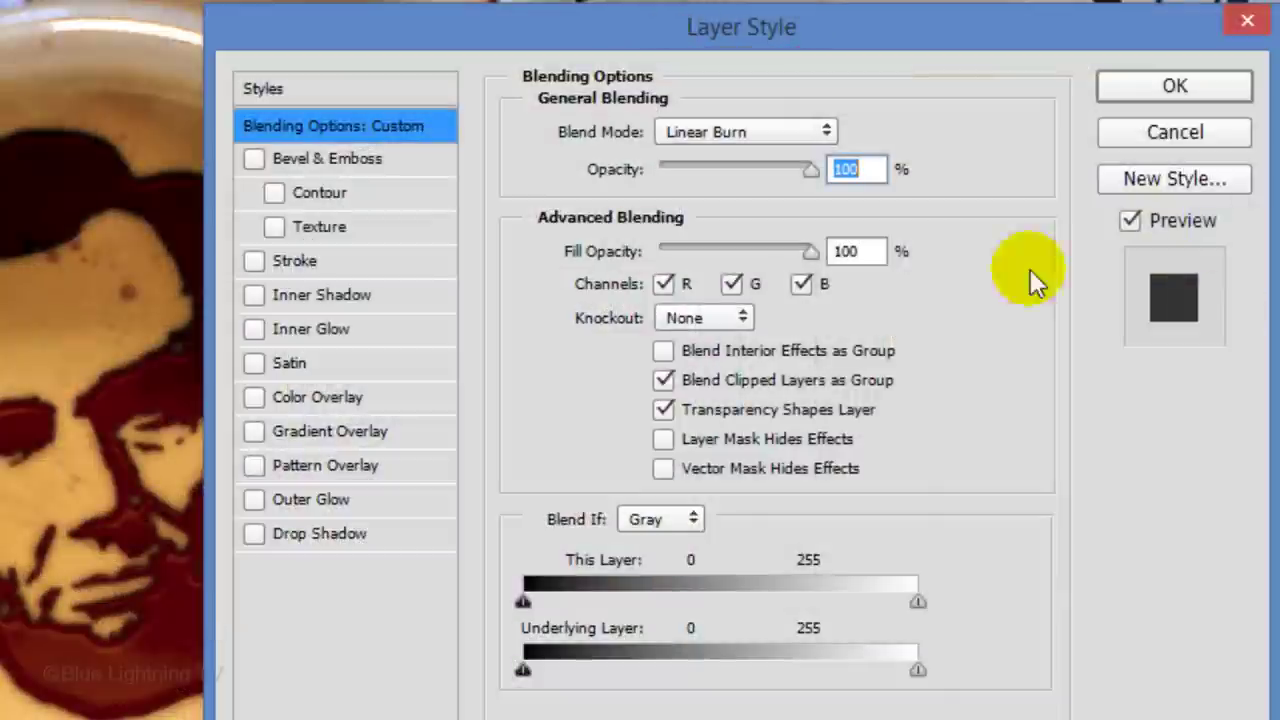
left_click(362, 162)
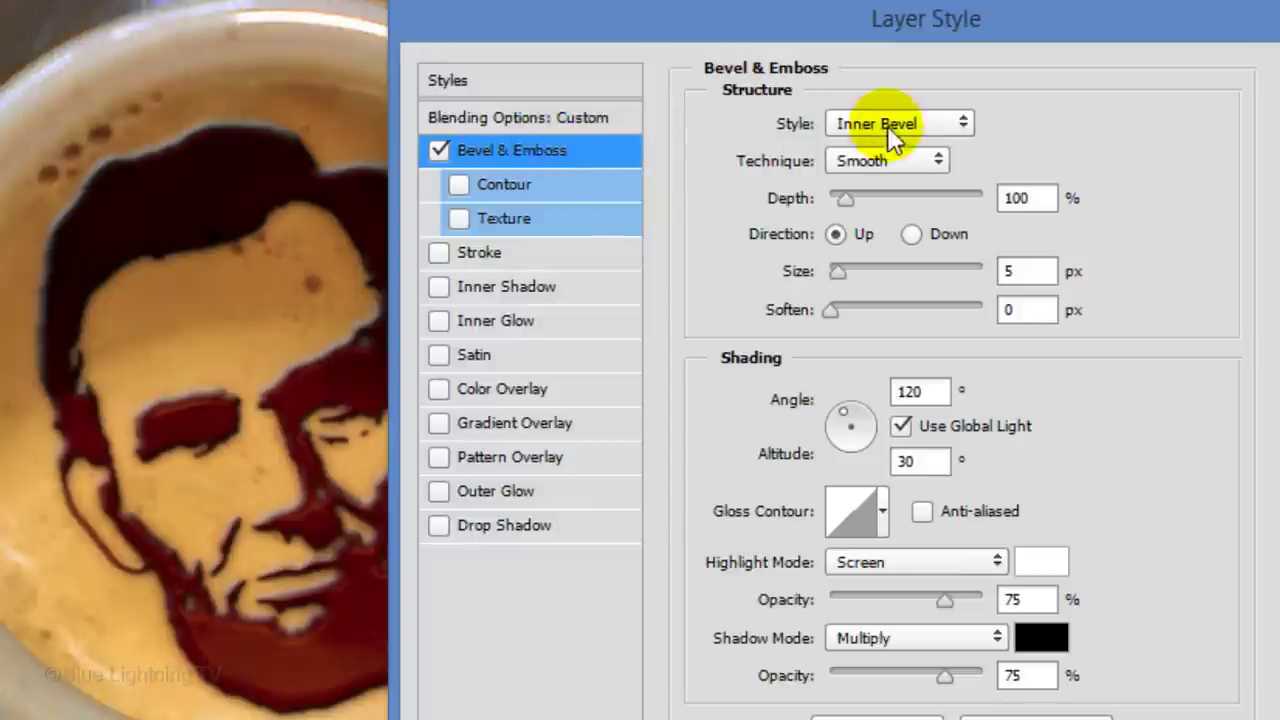
left_click(890, 124)
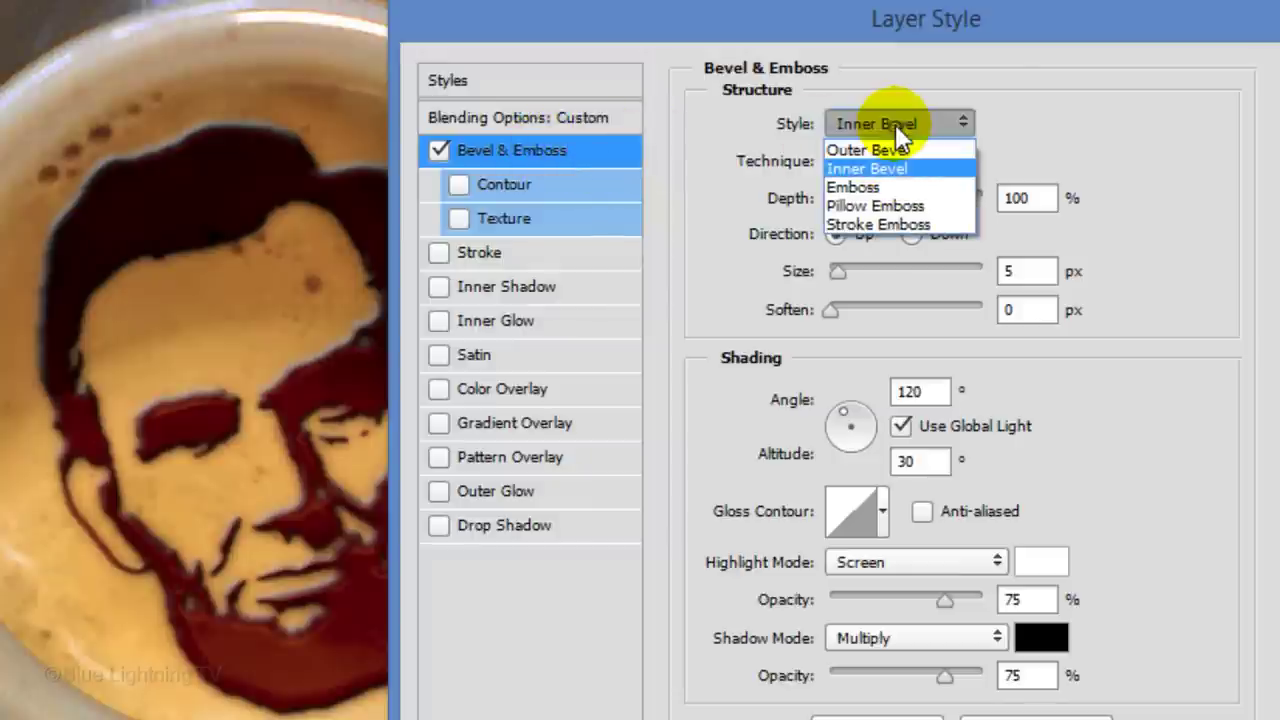
left_click(878, 186)
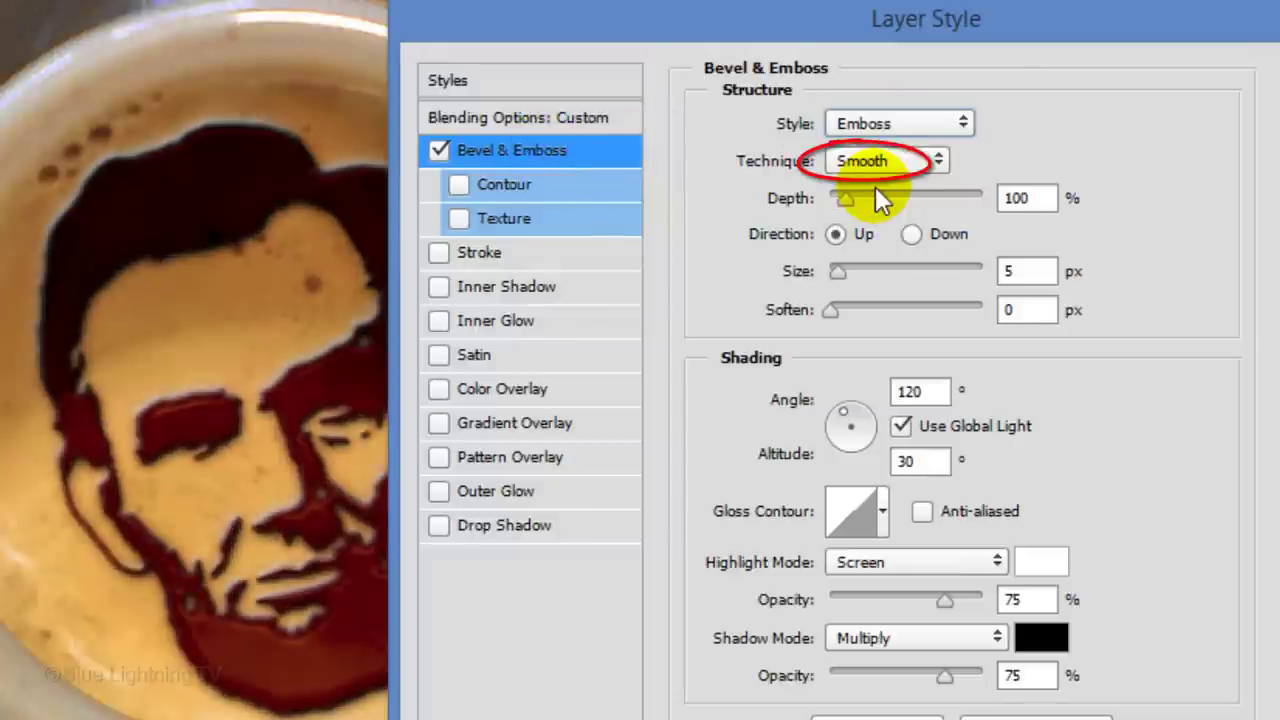
- Set the emboss depth to 50%, its size to 6 px and its soften amount to 6 px
left_click(1046, 198)
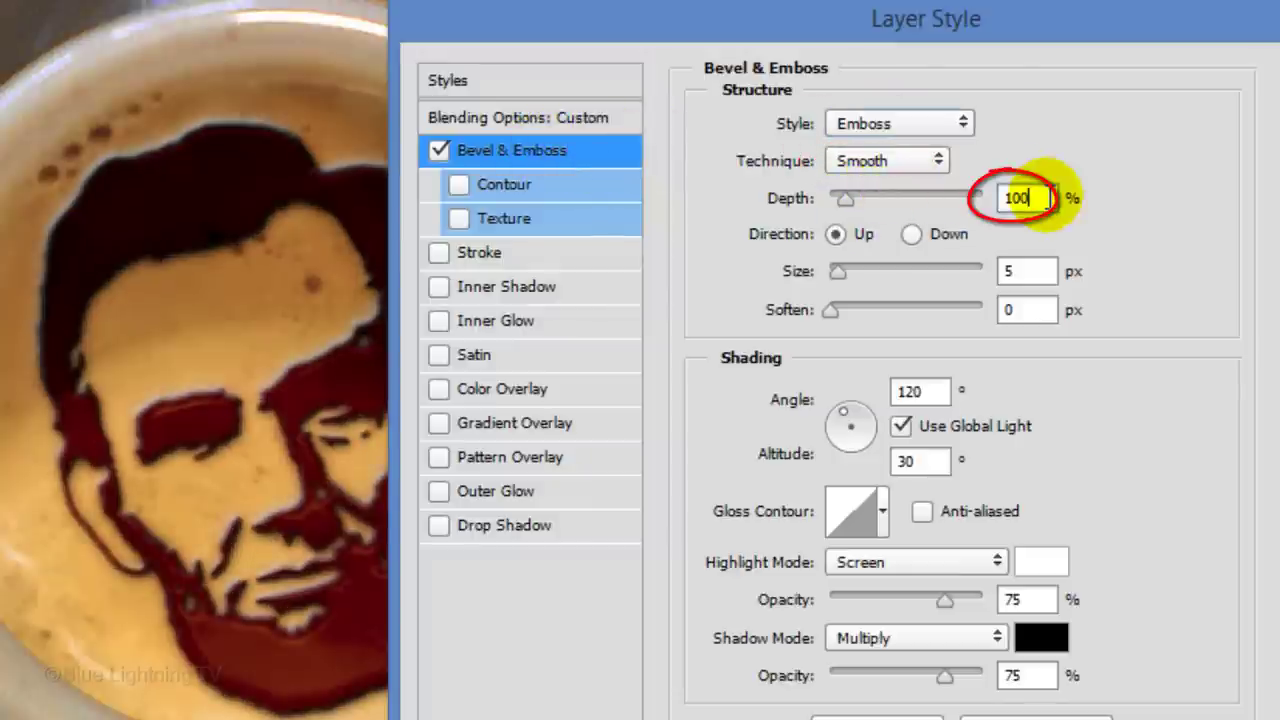
key("BackSpace")
key("BackSpace")
key("BackSpace")
type("50")
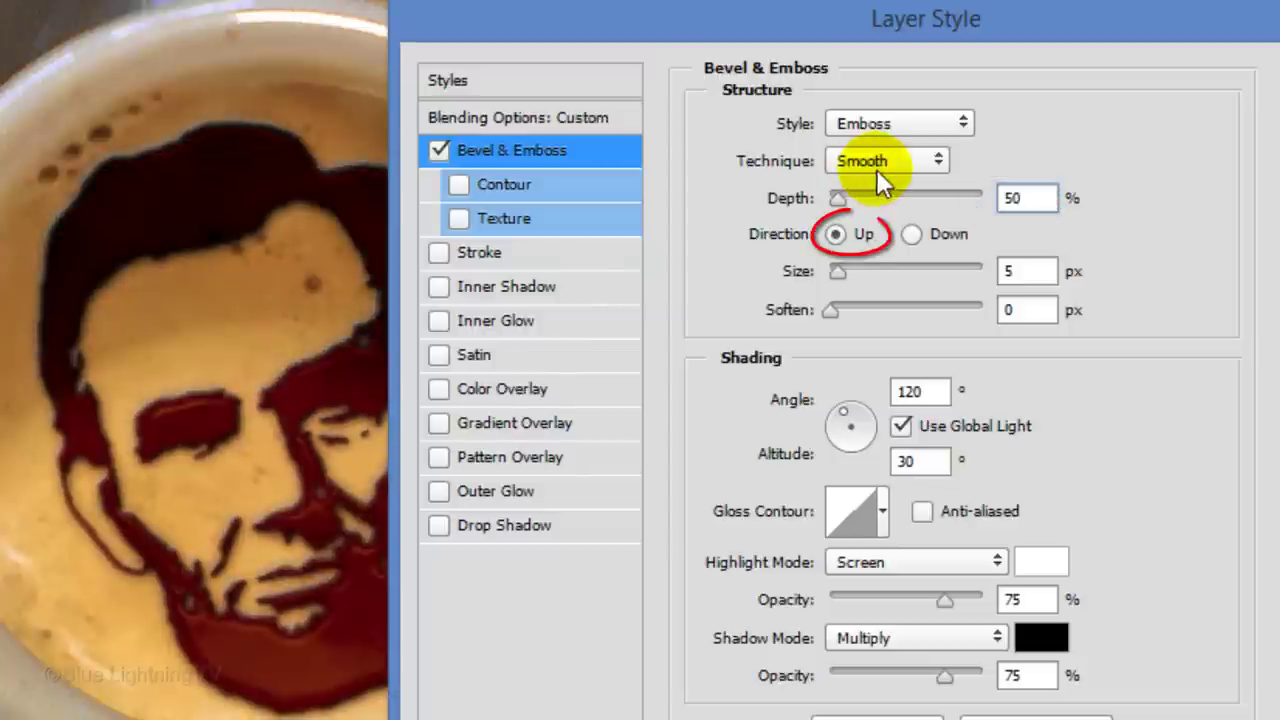
left_click(1014, 270)
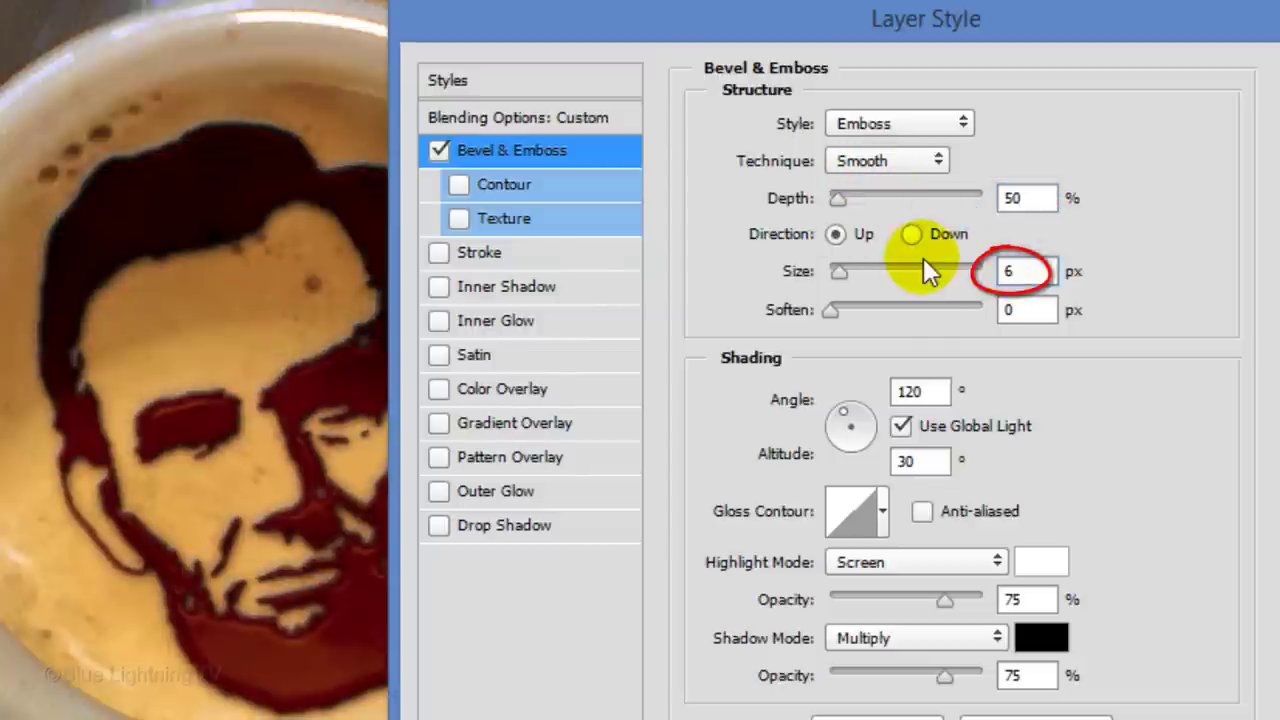
left_click(1020, 310)
type("6")
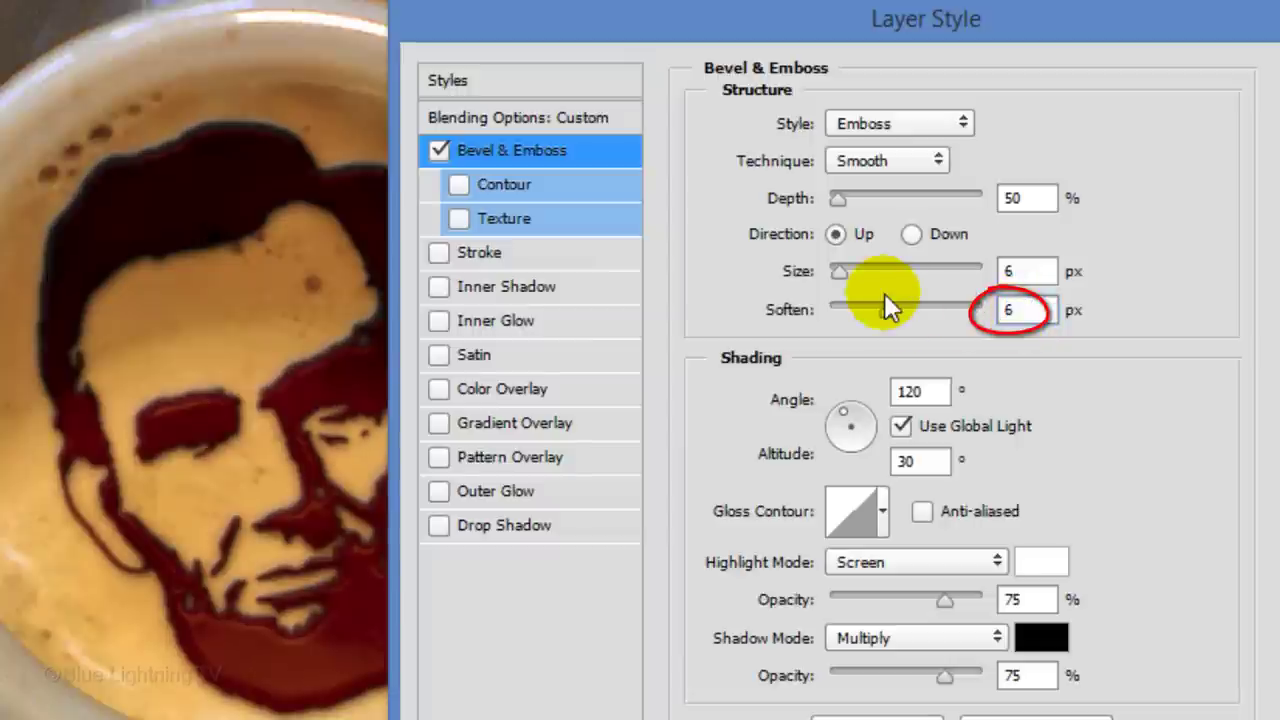
- Turn off Use Global Light for the emboss shading and set the angle to -90° and the altitude to 42°
left_click(901, 427)
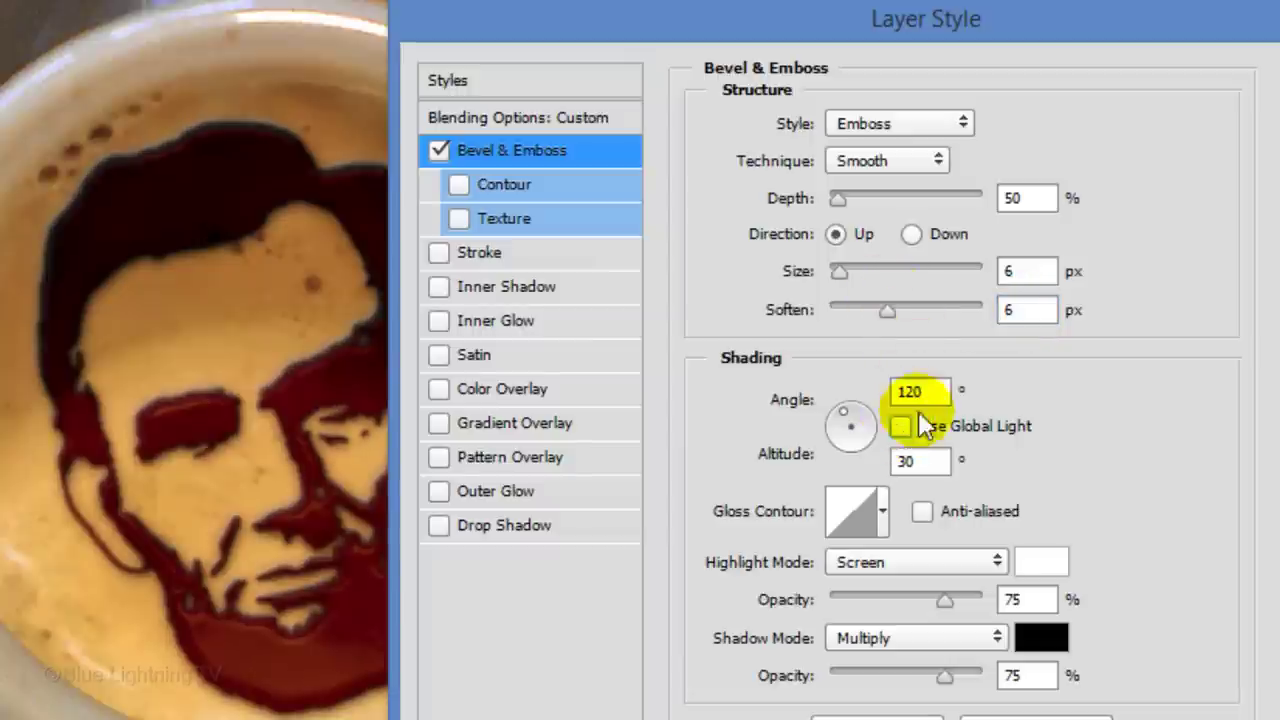
double_click(912, 391)
type("-90")
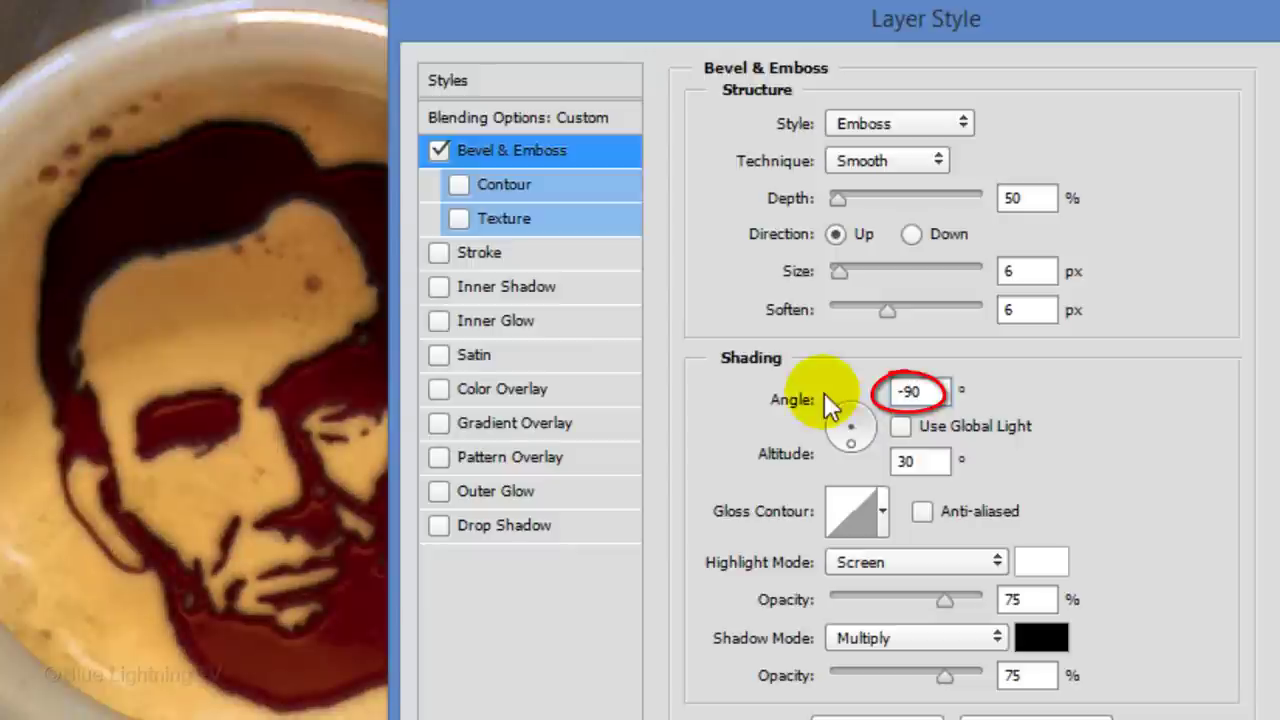
double_click(918, 460)
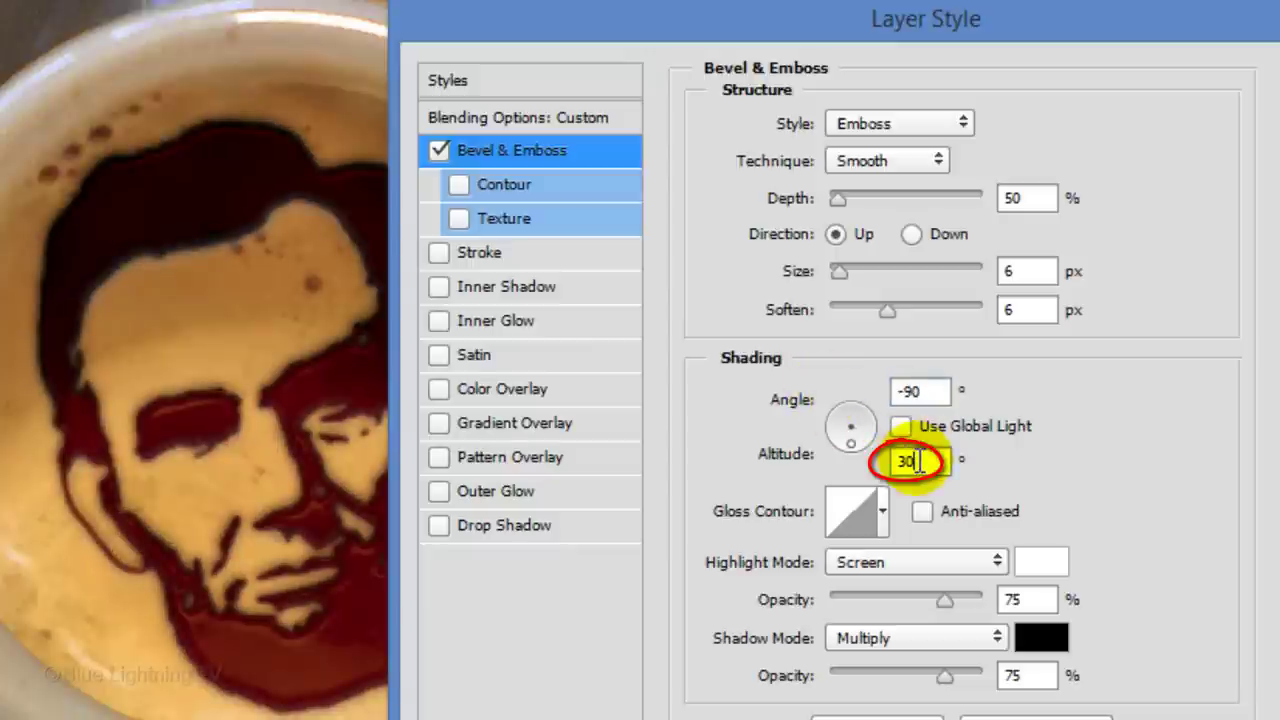
type("42")
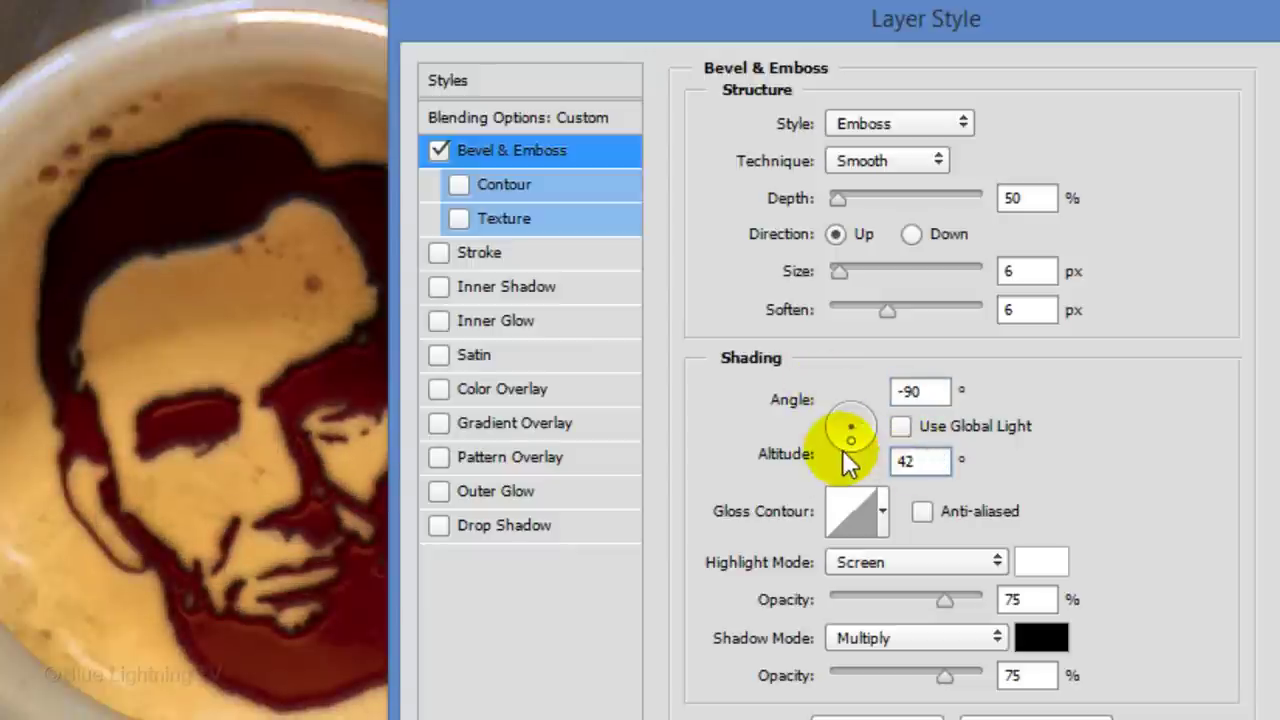
- Set the emboss highlight mode to Linear Dodge (Add) and apply the layer style
left_click(963, 561)
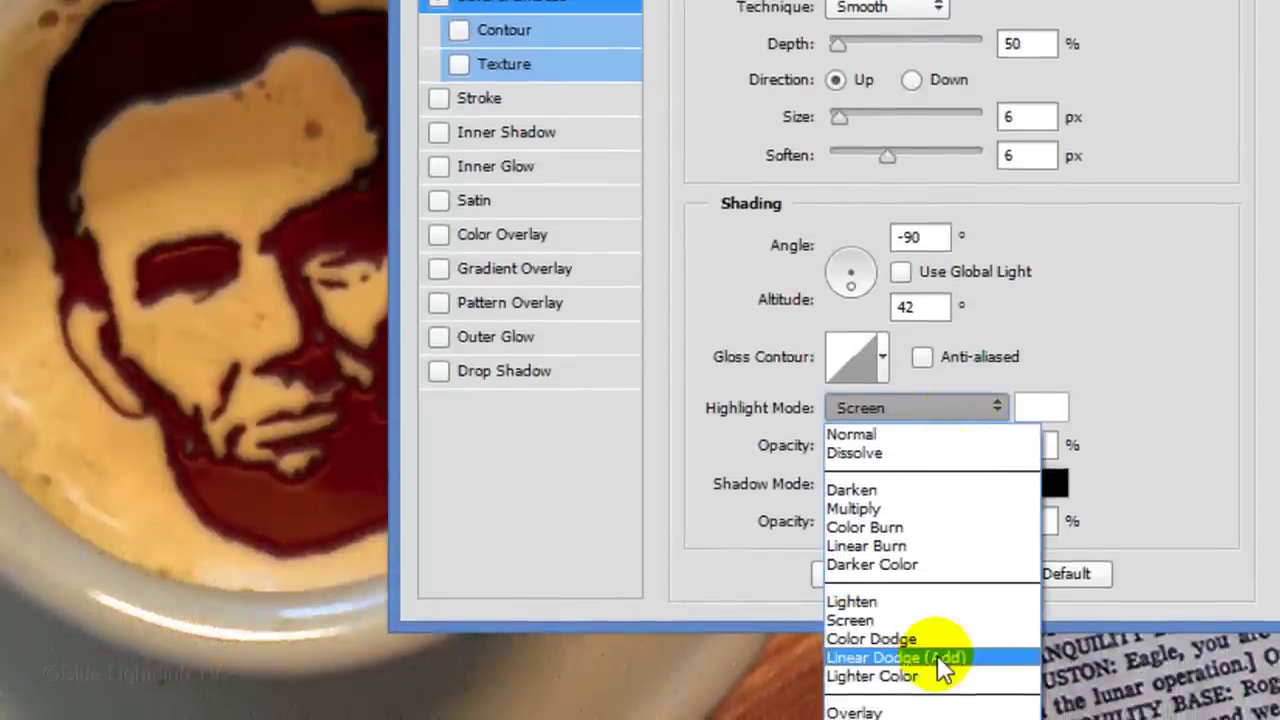
left_click(937, 655)
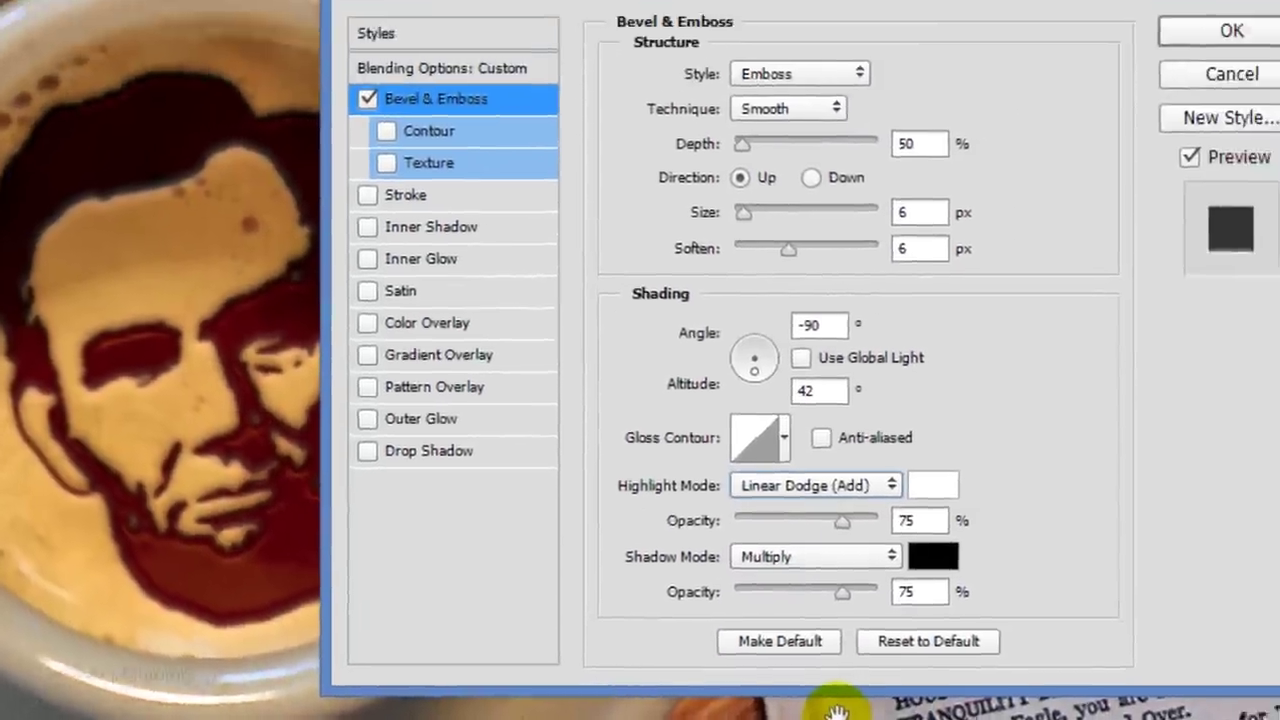
left_click(1182, 68)
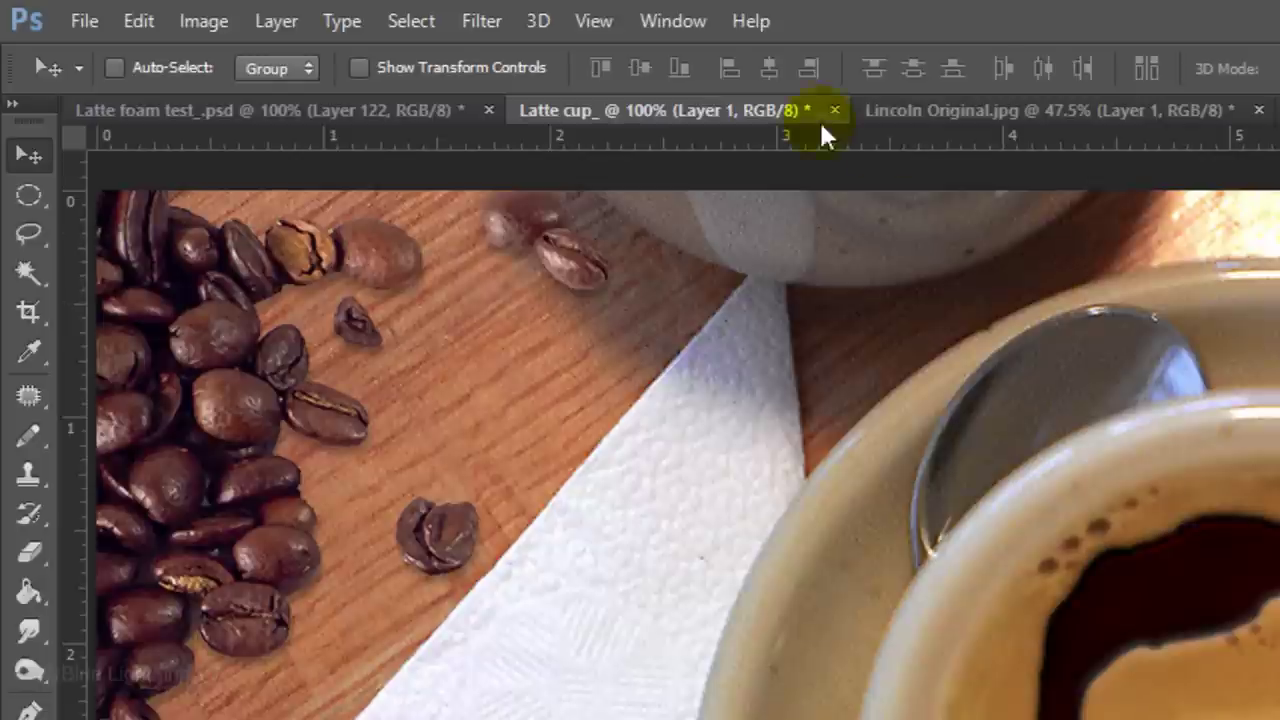
- Apply a ZigZag distortion to the head layer with amount -10, 20 ridges and the Out From Center style
left_click(482, 21)
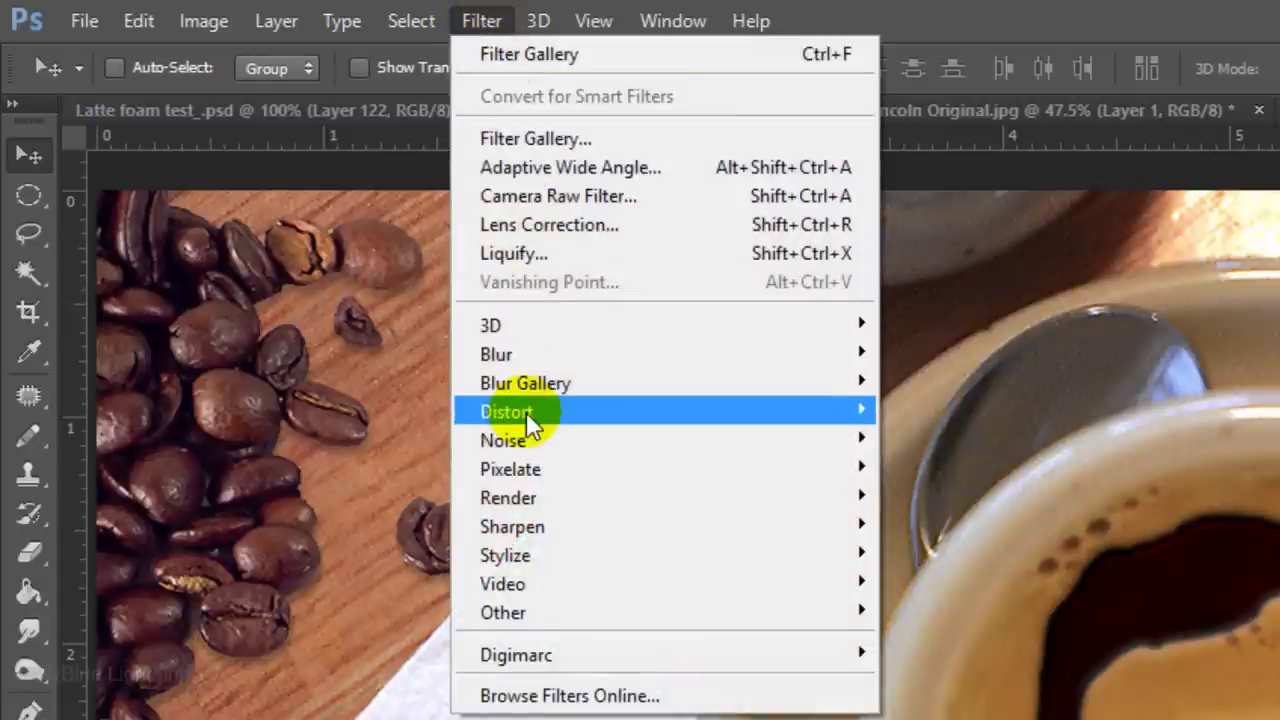
mouse_move(526, 412)
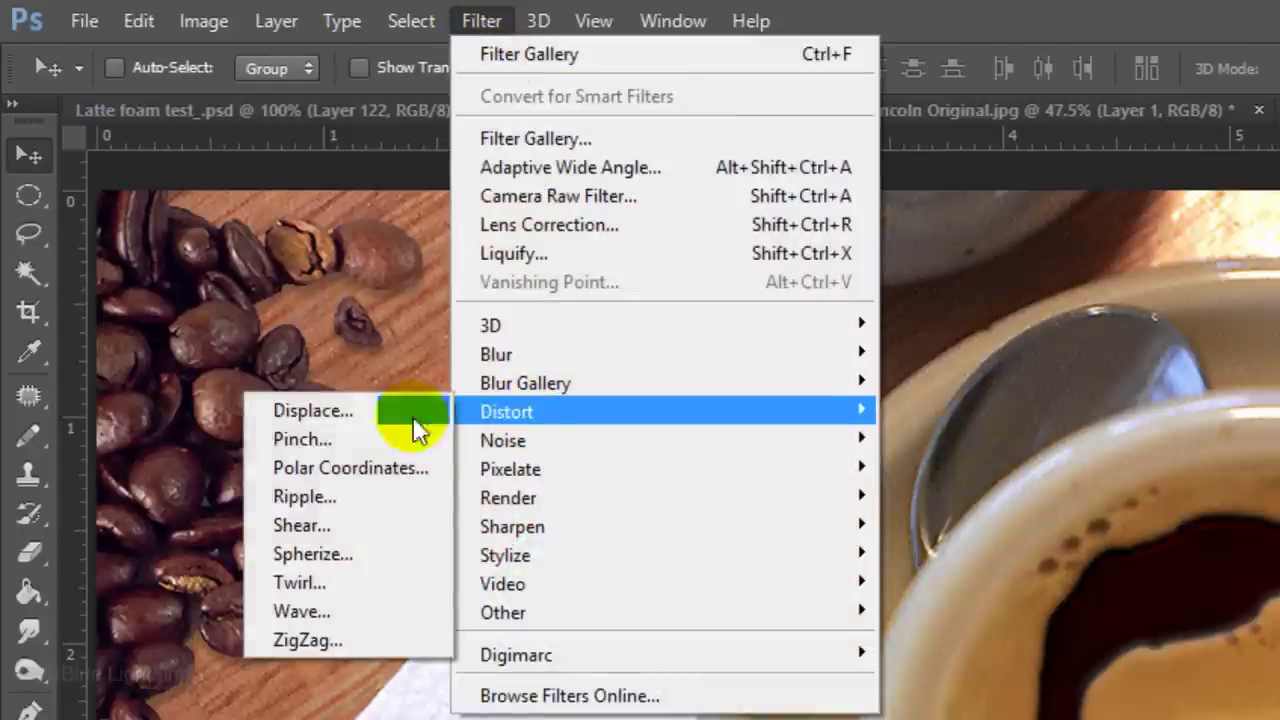
left_click(369, 637)
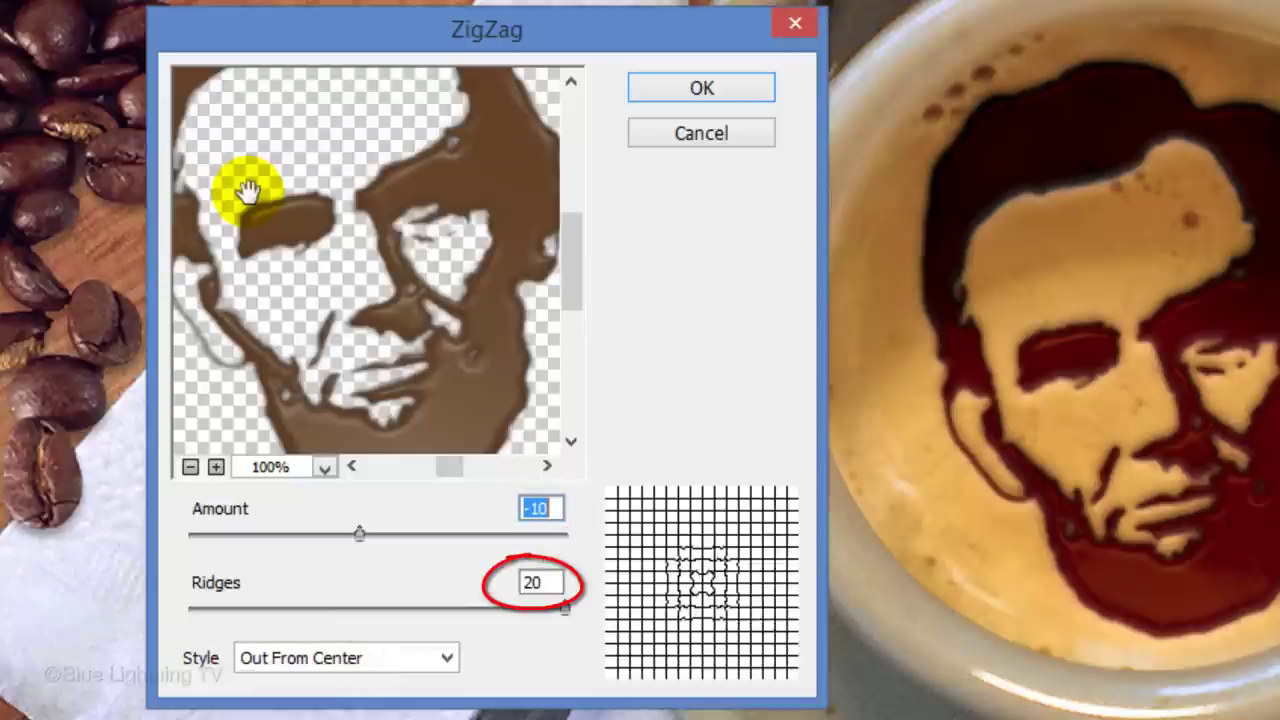
left_click(718, 88)
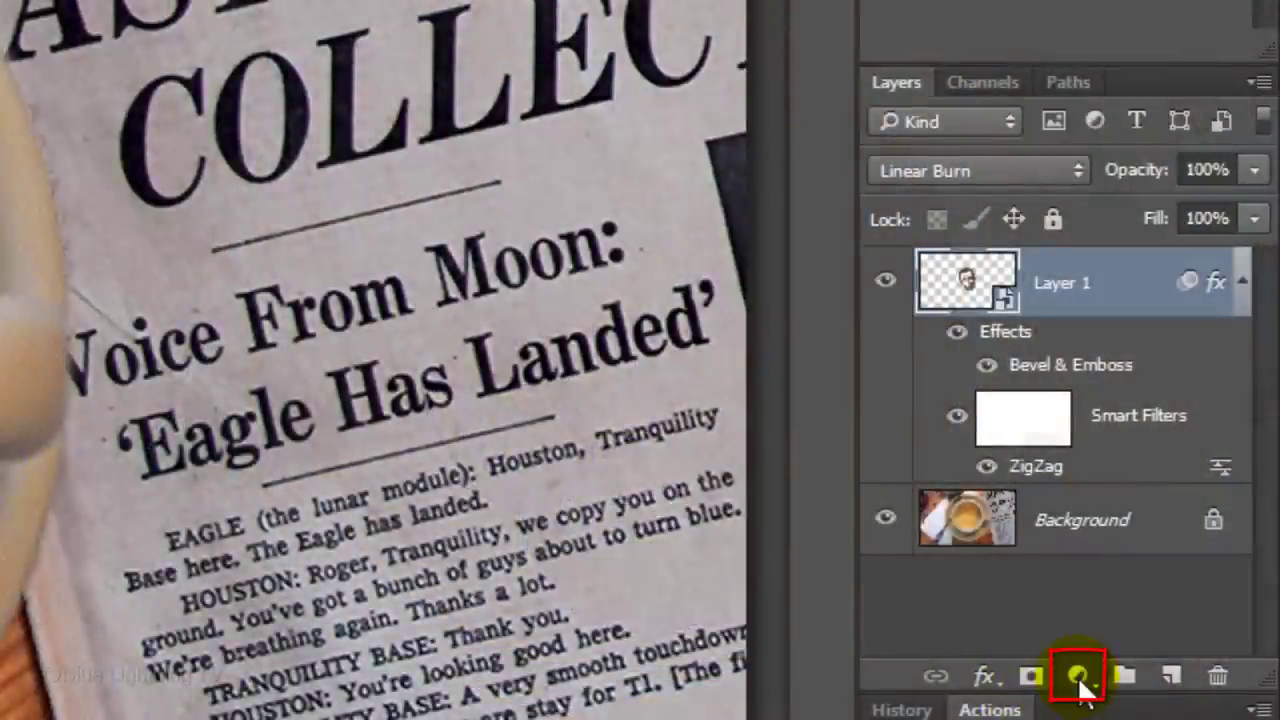
- Add a Hue/Saturation adjustment layer above the head layer and clip it to that layer
left_click(1078, 677)
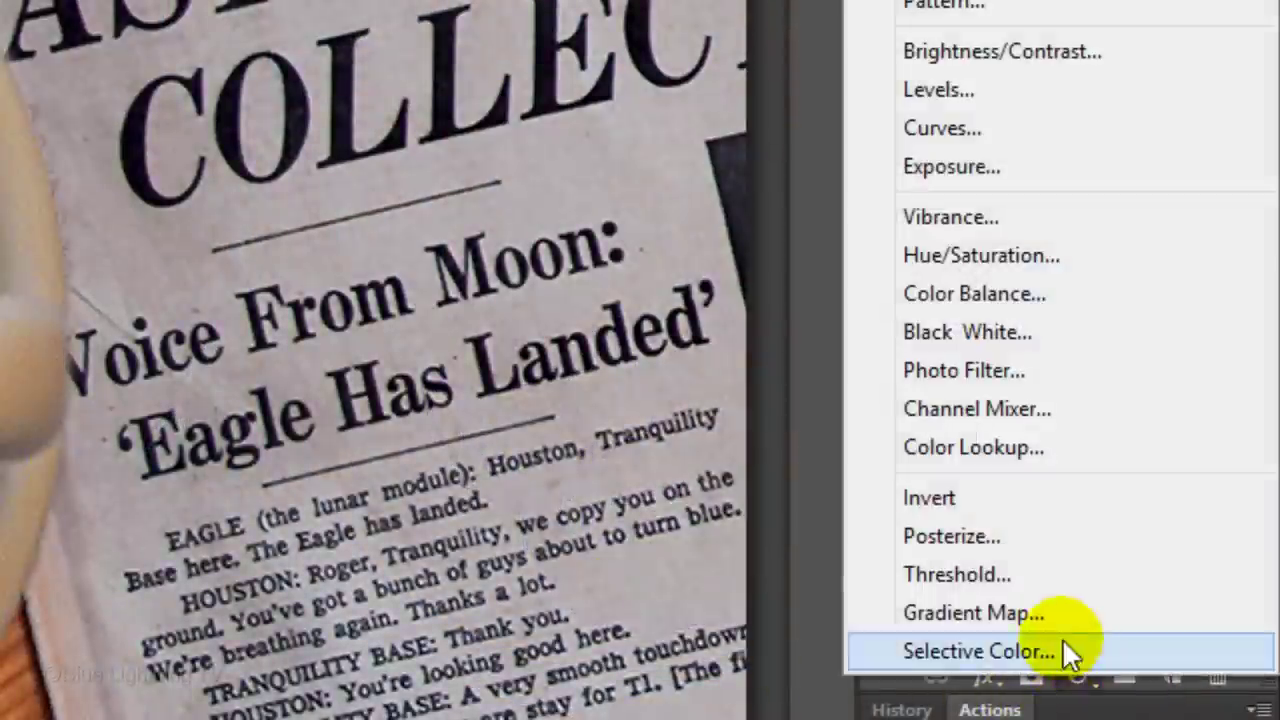
left_click(1024, 256)
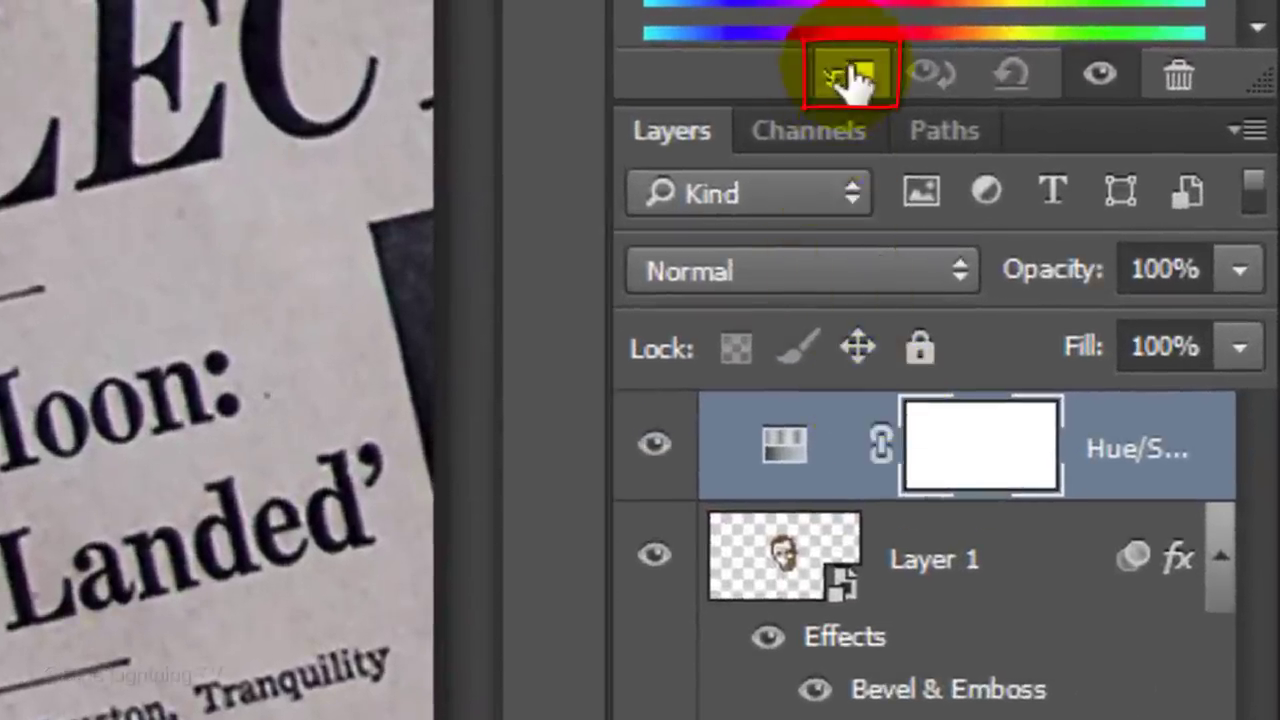
left_click(850, 80)
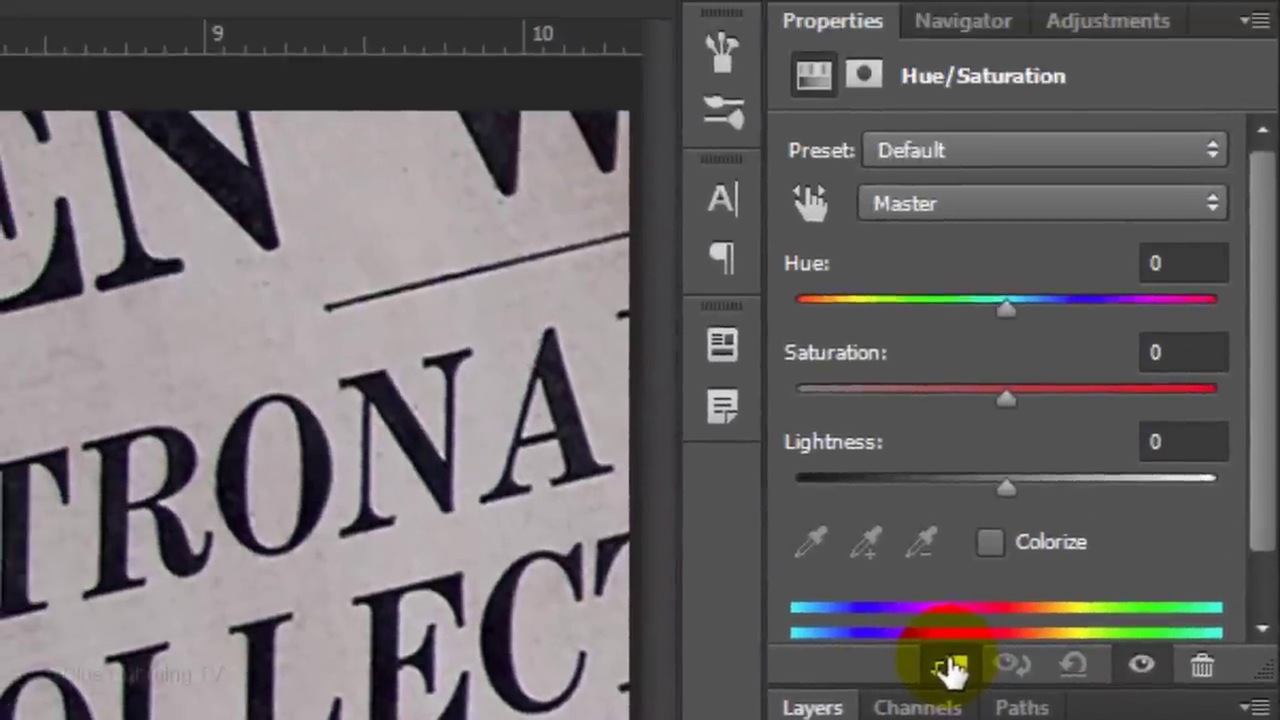
- Set the Hue/Saturation adjustment's saturation to -100 and its lightness to 20
left_click(1007, 398)
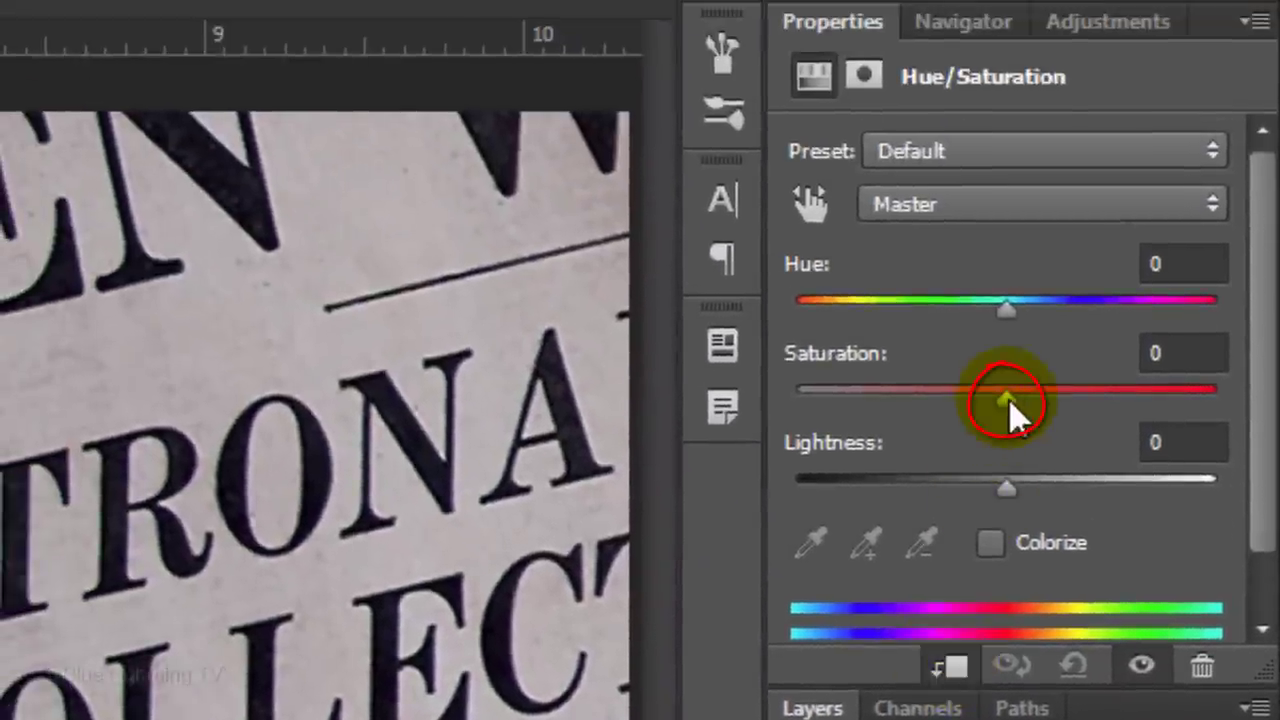
left_click_drag(1007, 398, 712, 395)
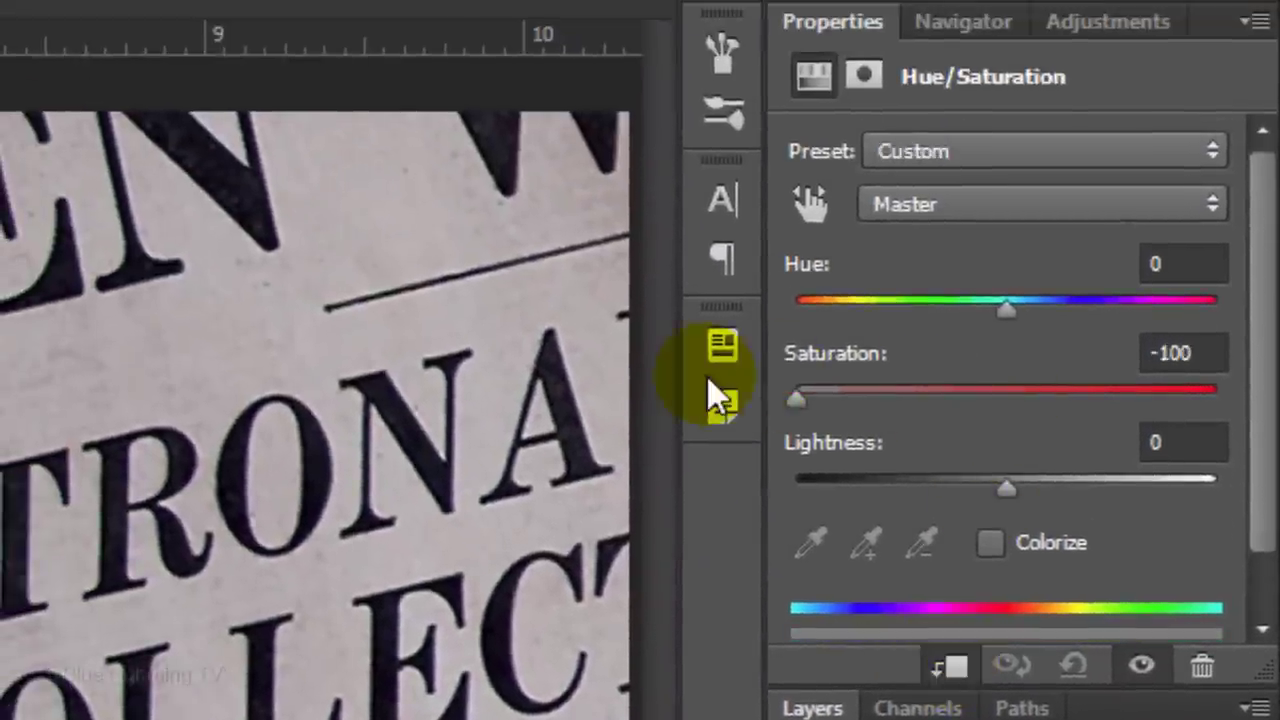
left_click(1165, 442)
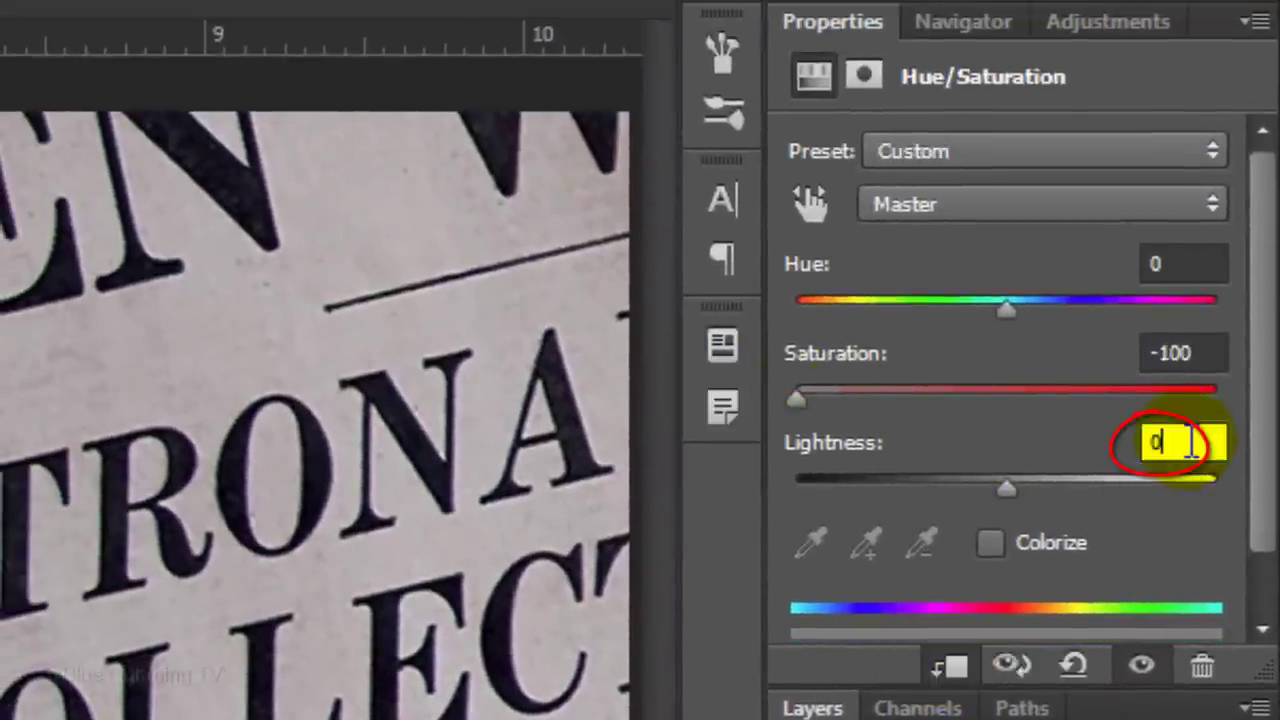
type("20")
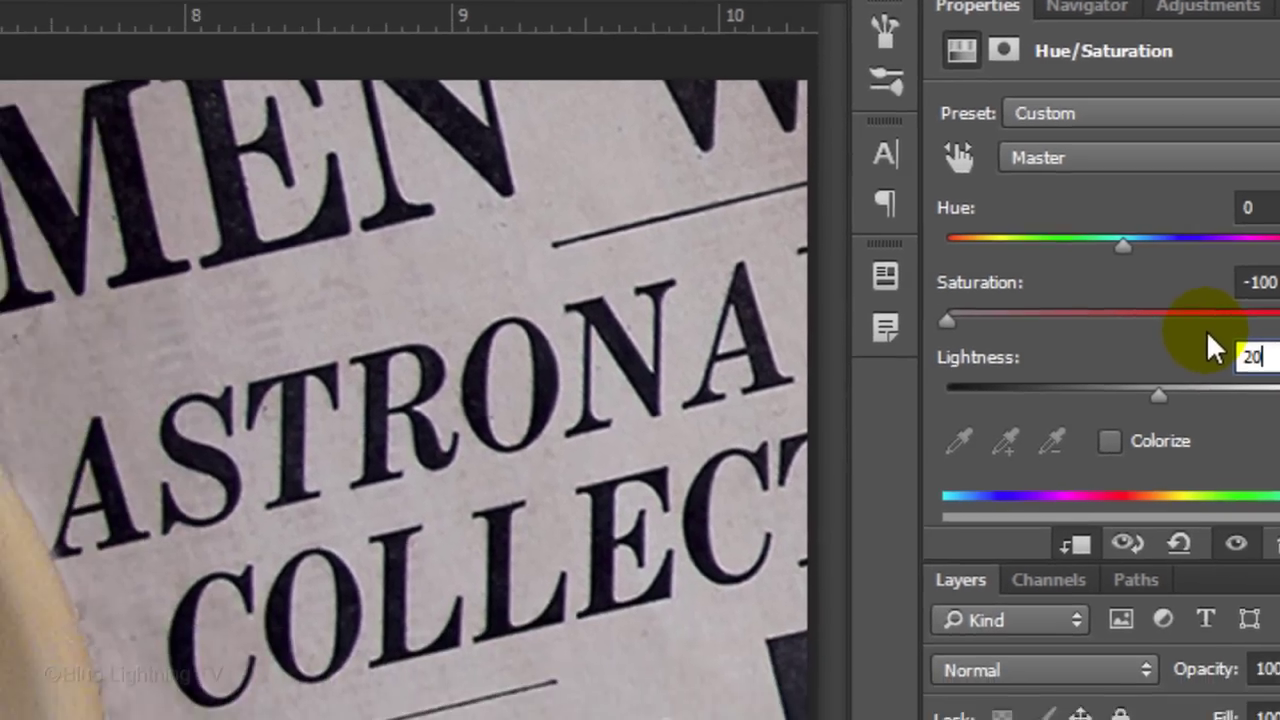